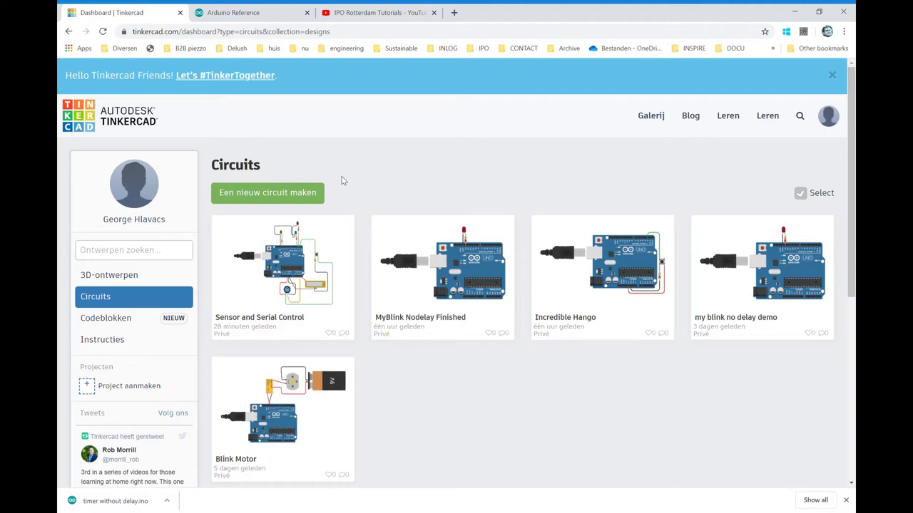
- Create a new circuit and drop the Arduino Knipperen (blink) starter onto the canvas
{"action": "left_click", "coordinate": [283, 194]}
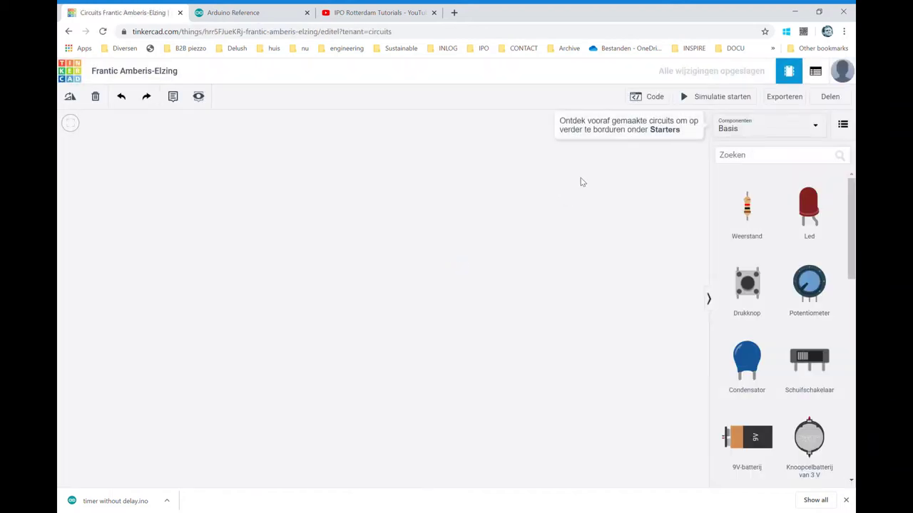
{"action": "left_click", "coordinate": [774, 130]}
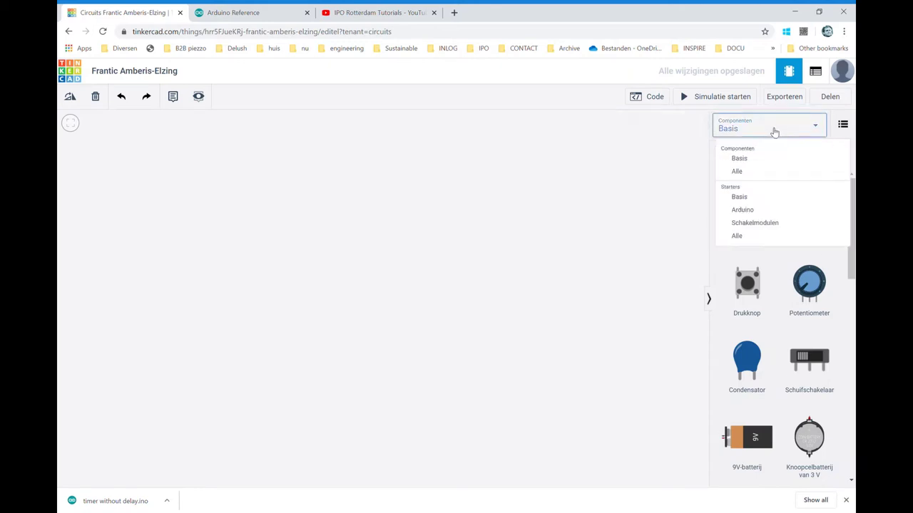
{"action": "left_click", "coordinate": [746, 211]}
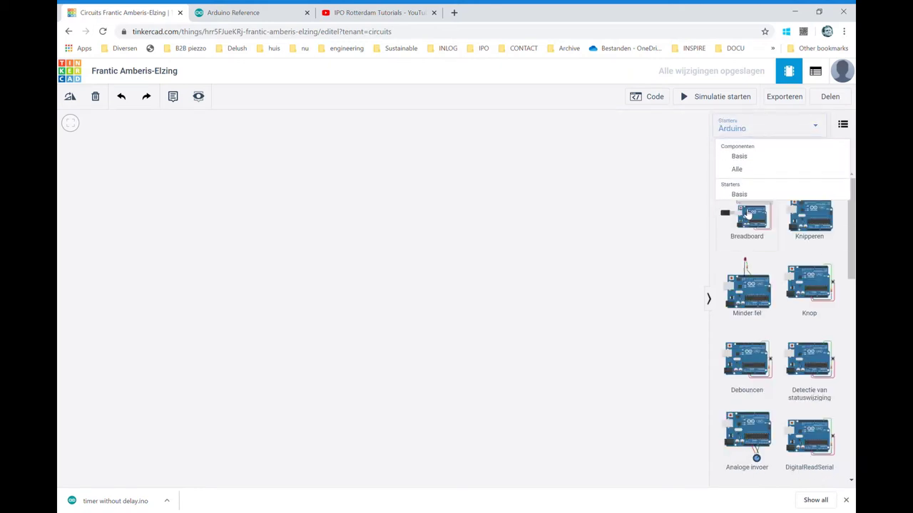
{"action": "left_click", "coordinate": [825, 223]}
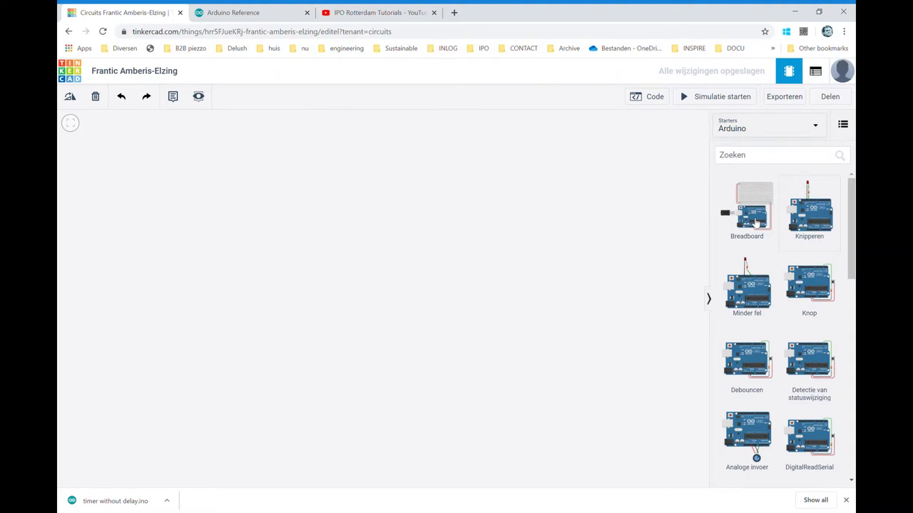
{"action": "left_click", "coordinate": [382, 249]}
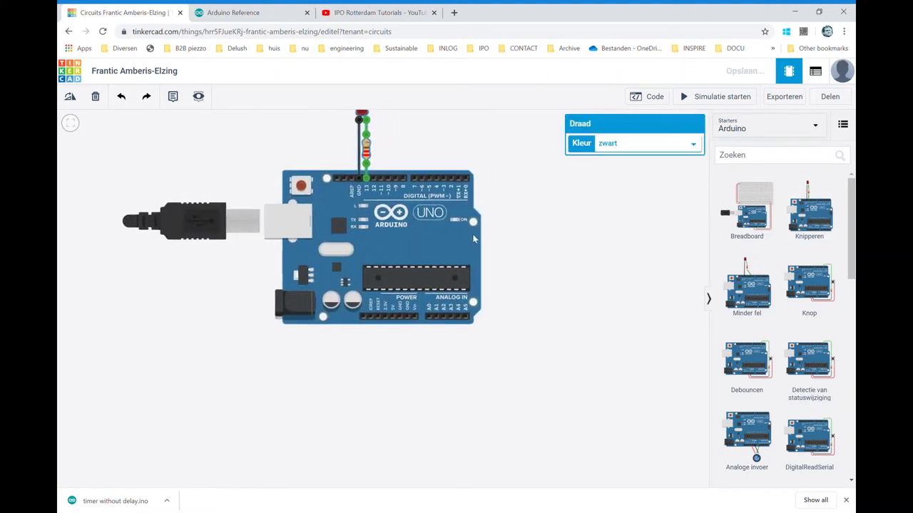
- Move the blink circuit down and right, then show the Arduino's block code
{"action": "left_click_drag", "start_coordinate": [468, 238], "coordinate": [487, 288]}
{"action": "left_click", "coordinate": [570, 258]}
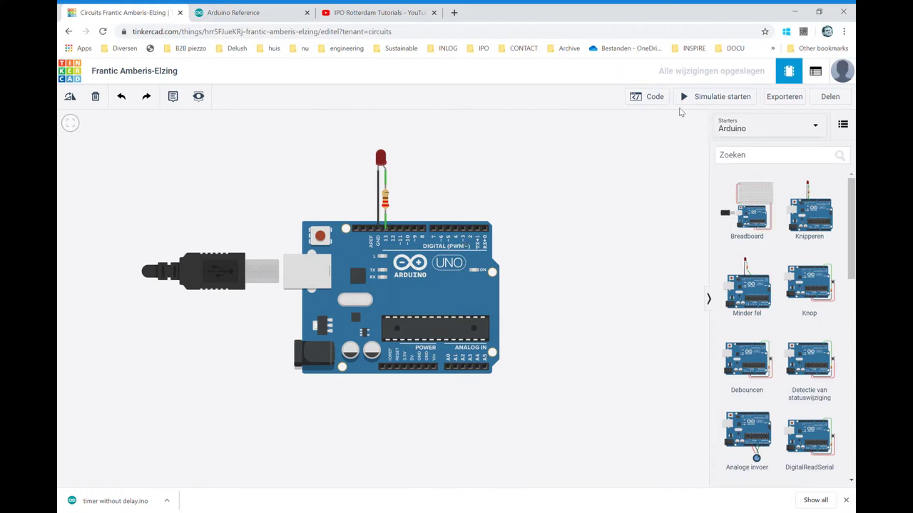
{"action": "left_click", "coordinate": [652, 98]}
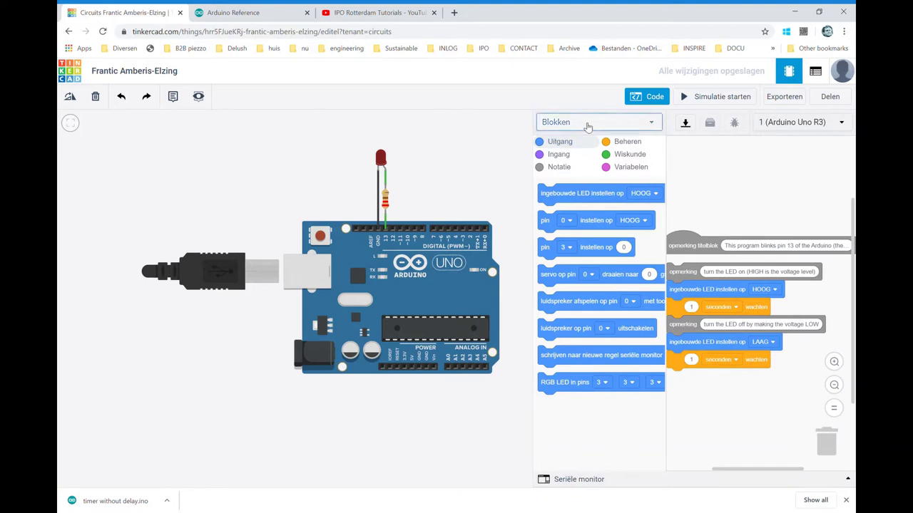
- Convert the blink program to Tekst code, nudge the board left, and close the code editor
{"action": "left_click", "coordinate": [589, 122]}
{"action": "left_click", "coordinate": [566, 171]}
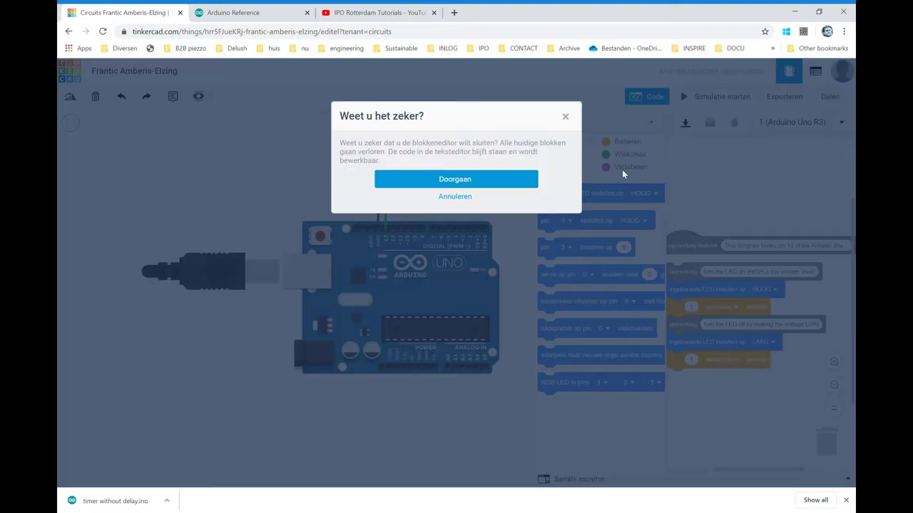
{"action": "left_click", "coordinate": [437, 185]}
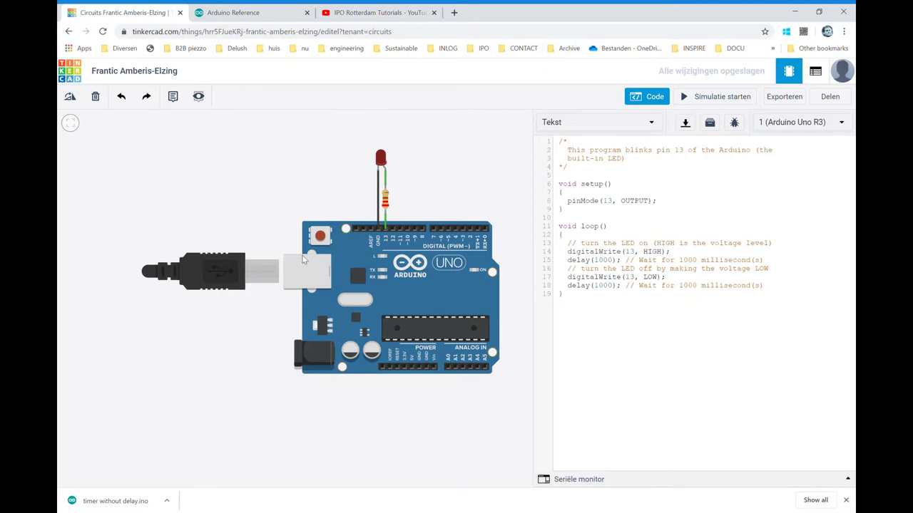
{"action": "left_click_drag", "start_coordinate": [303, 258], "coordinate": [277, 258]}
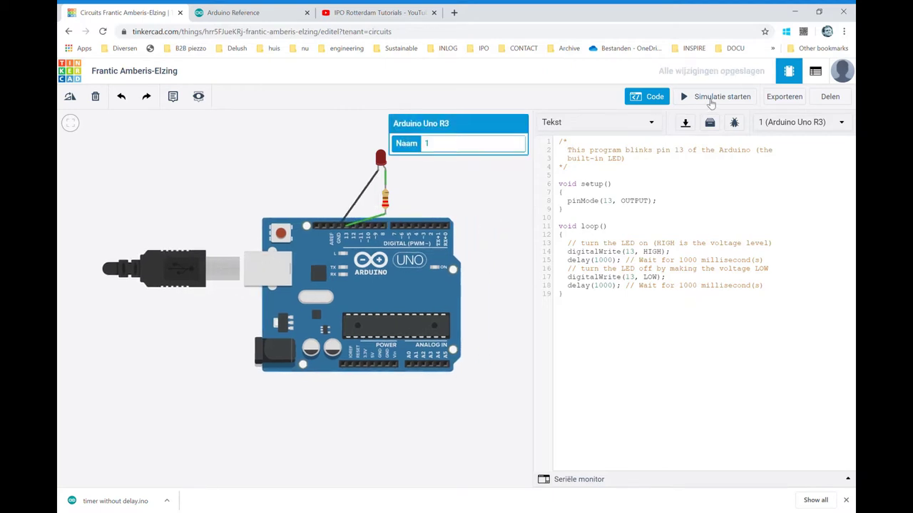
{"action": "left_click", "coordinate": [652, 97]}
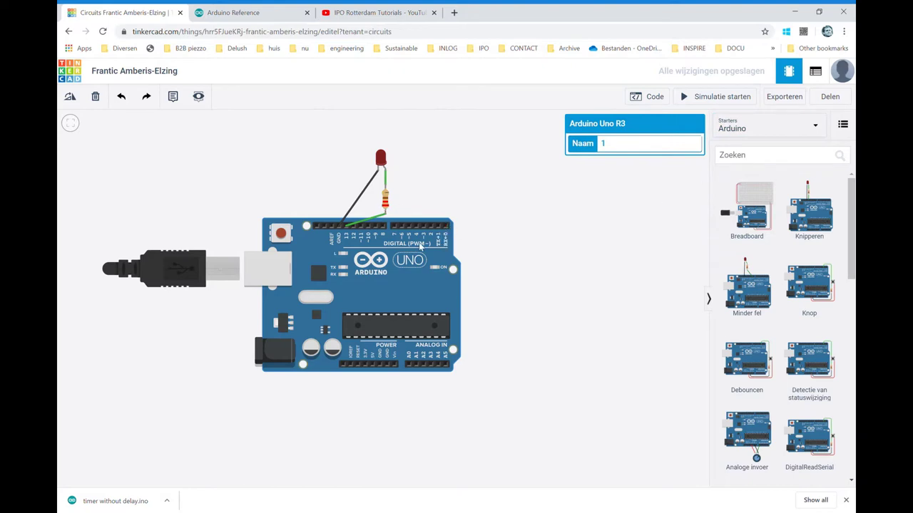
- Shift the Arduino right and place a Drukknop from the Alle component list beside it
{"action": "left_click", "coordinate": [386, 202]}
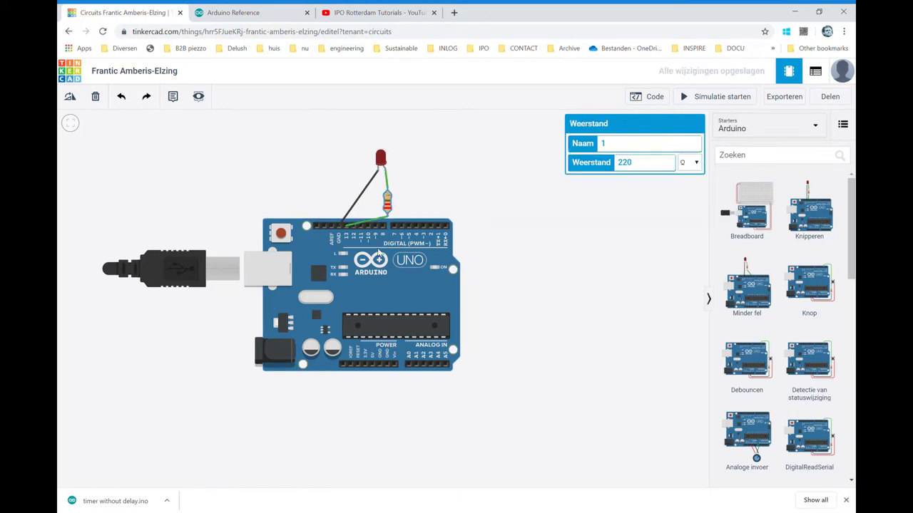
{"action": "left_click_drag", "start_coordinate": [378, 260], "coordinate": [418, 271]}
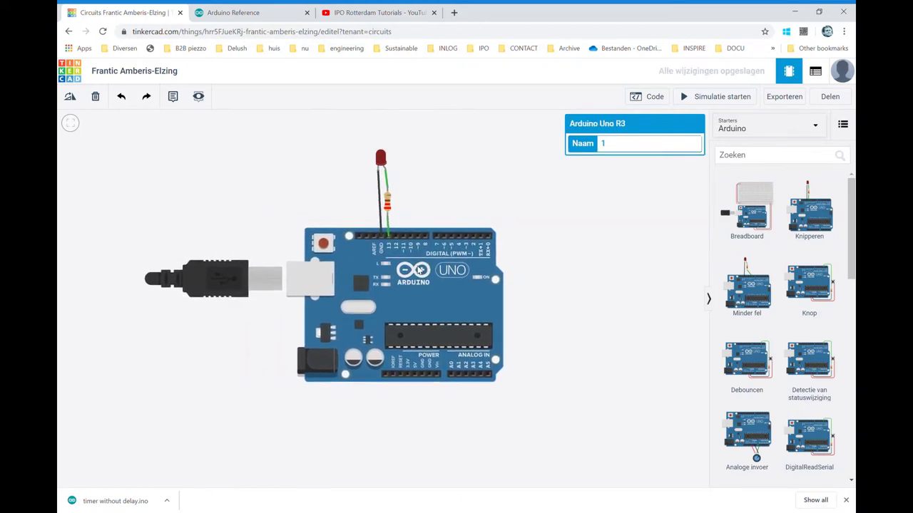
{"action": "left_click", "coordinate": [531, 275]}
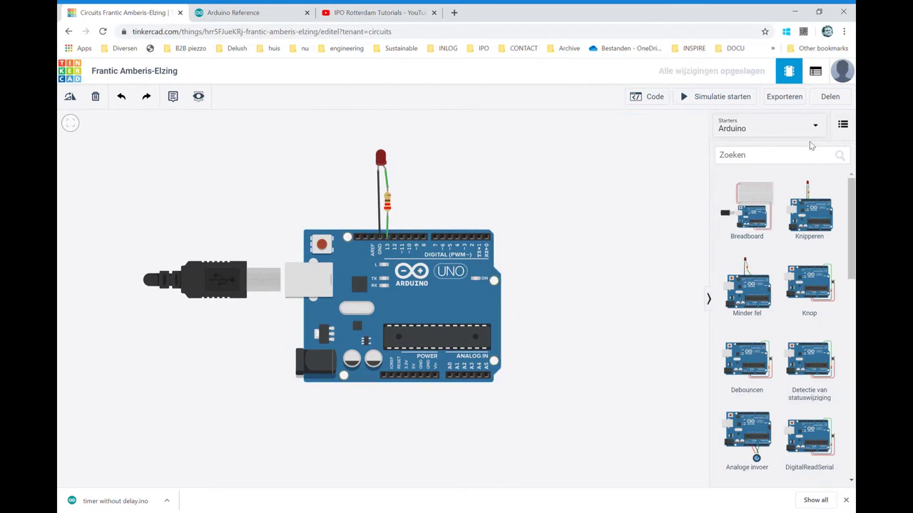
{"action": "left_click", "coordinate": [738, 132]}
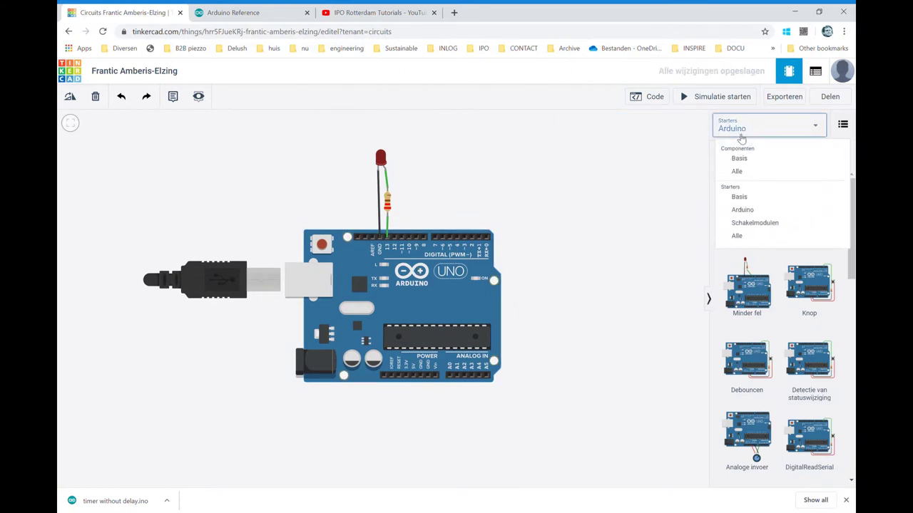
{"action": "left_click", "coordinate": [741, 172]}
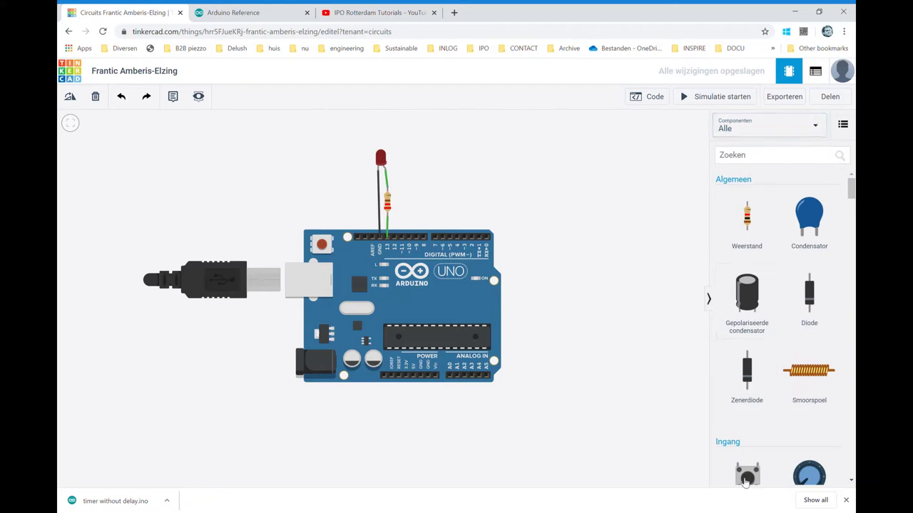
{"action": "left_click_drag", "start_coordinate": [732, 470], "coordinate": [554, 298]}
{"action": "left_click", "coordinate": [596, 318]}
- Run a green wire from the pushbutton terminal over the top to Arduino pin 12
{"action": "left_click", "coordinate": [544, 285]}
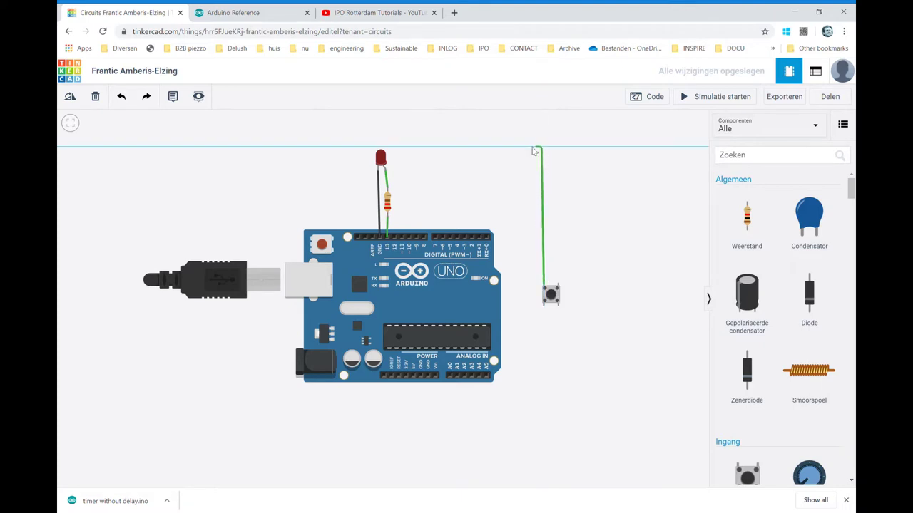
{"action": "left_click", "coordinate": [542, 148]}
{"action": "left_click", "coordinate": [397, 147]}
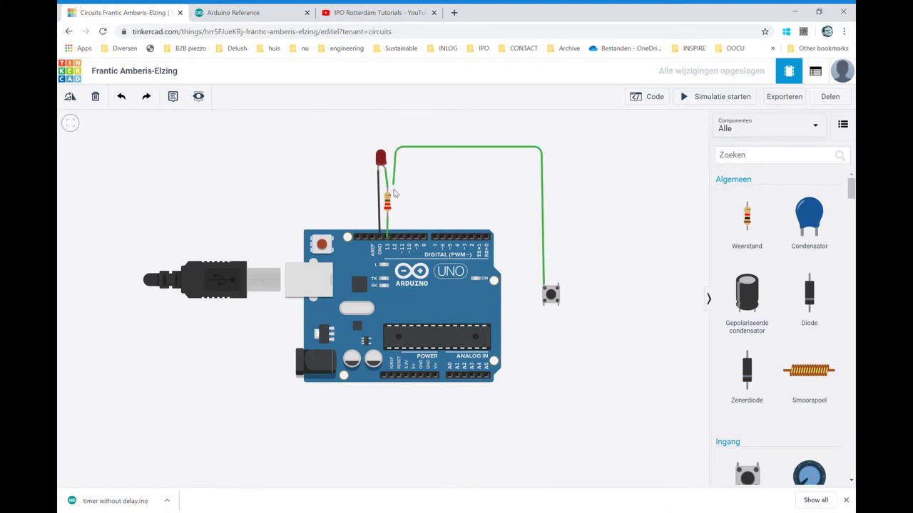
{"action": "left_click", "coordinate": [395, 240]}
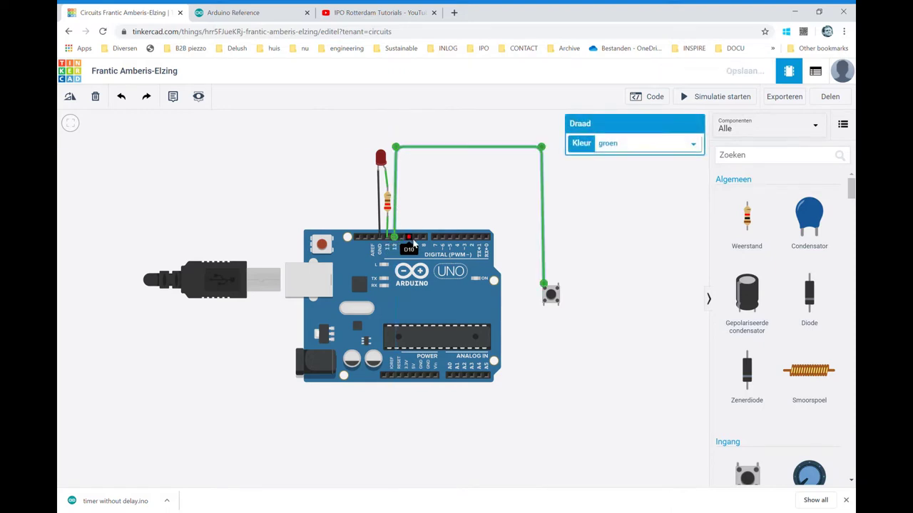
{"action": "left_click", "coordinate": [603, 266]}
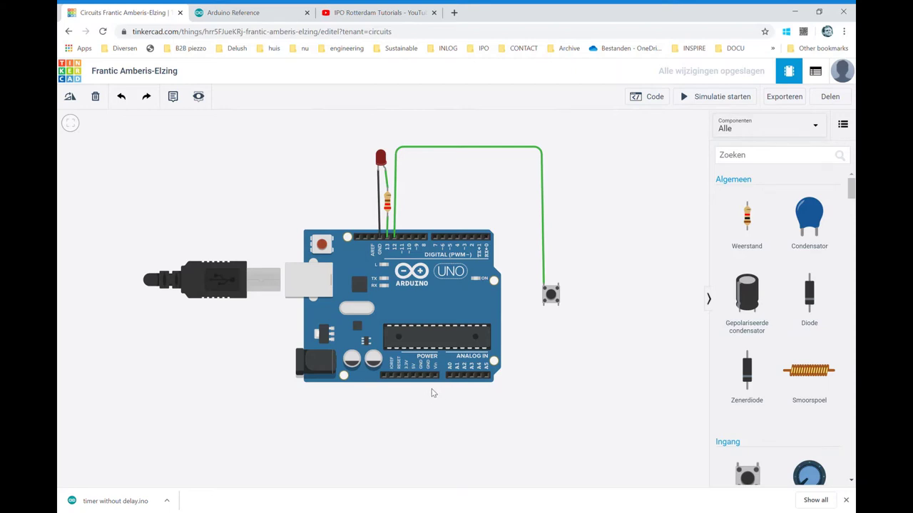
- Route a wire from the 5V pin below the board up to the pushbutton's Terminal 2a
{"action": "left_click", "coordinate": [413, 378]}
{"action": "left_click", "coordinate": [412, 428]}
{"action": "left_click", "coordinate": [565, 428]}
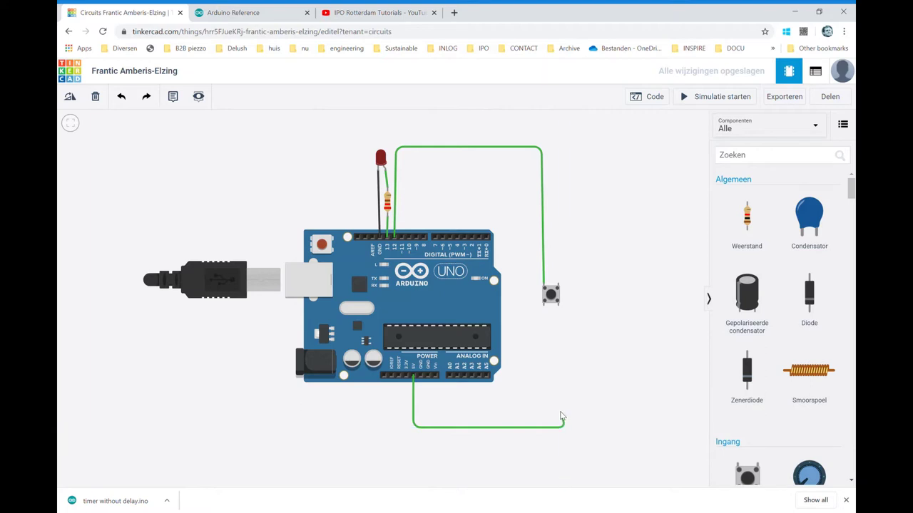
{"action": "left_click", "coordinate": [559, 307]}
{"action": "left_click", "coordinate": [621, 316]}
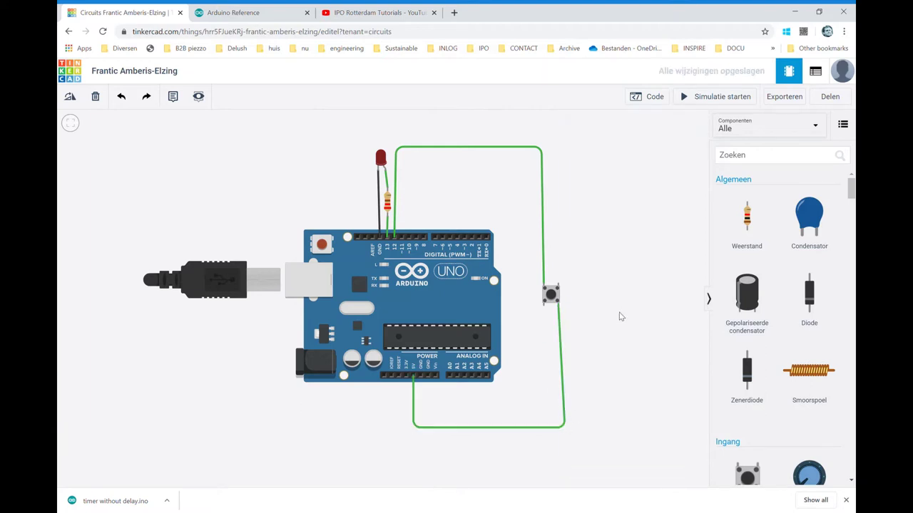
- Align the 5V wire's corner under the pushbutton and colour the wire red
{"action": "left_click", "coordinate": [565, 420]}
{"action": "left_click_drag", "start_coordinate": [565, 428], "coordinate": [559, 428]}
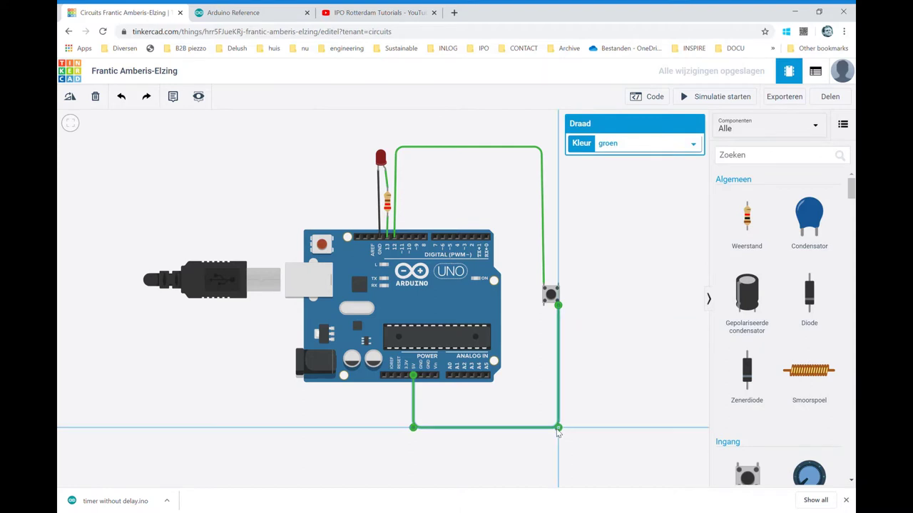
{"action": "left_click", "coordinate": [596, 415]}
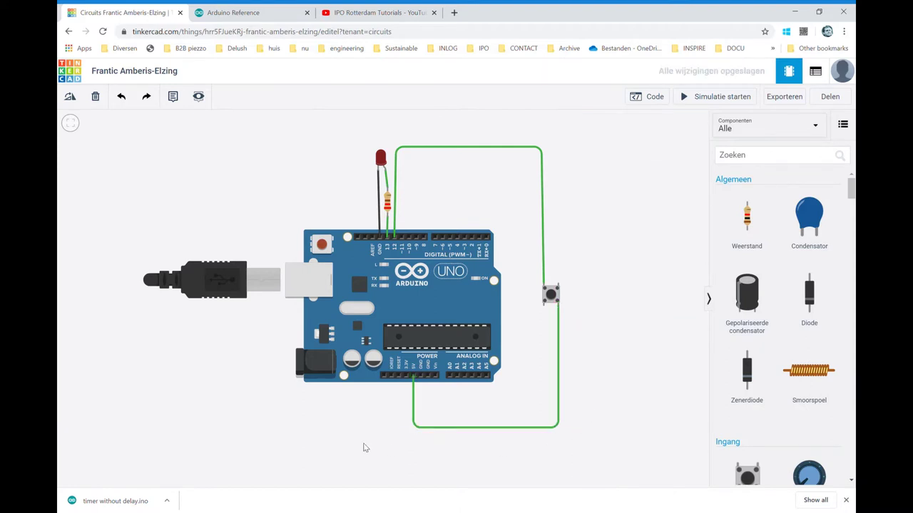
{"action": "left_click", "coordinate": [417, 419]}
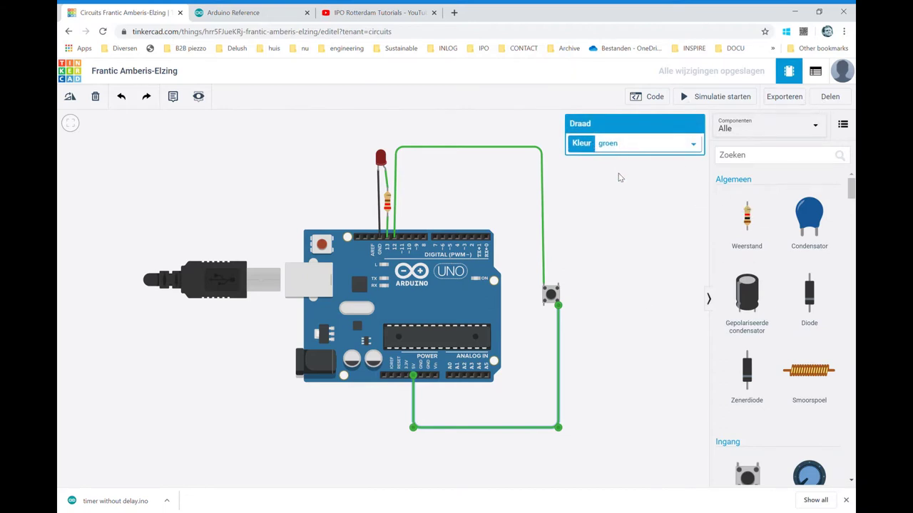
{"action": "key", "text": "2"}
{"action": "left_click", "coordinate": [605, 298]}
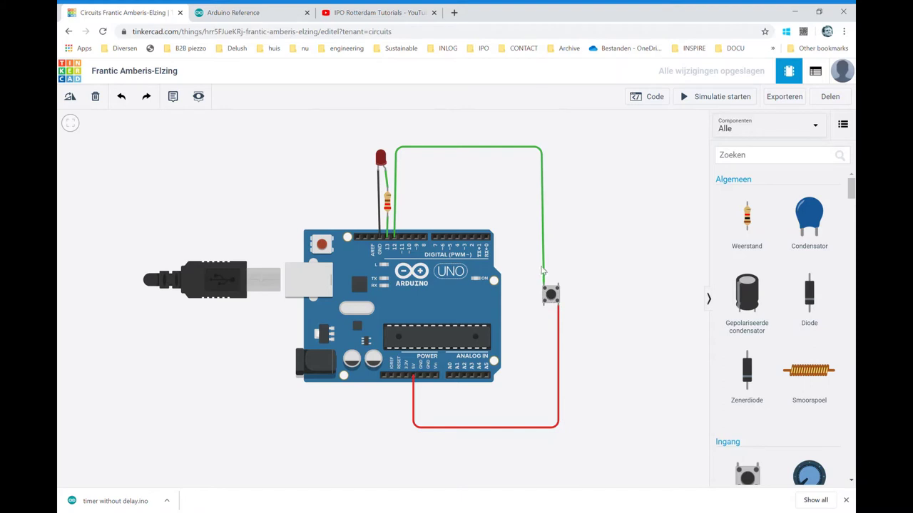
- Attempt to route a wire from GND toward the pushbutton, cancelling both unfinished attempts
{"action": "left_click", "coordinate": [428, 379]}
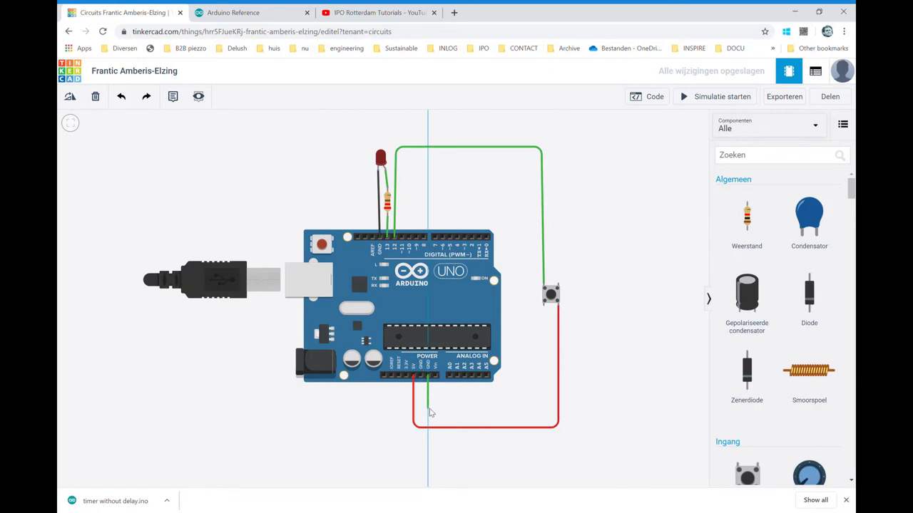
{"action": "left_click", "coordinate": [427, 410]}
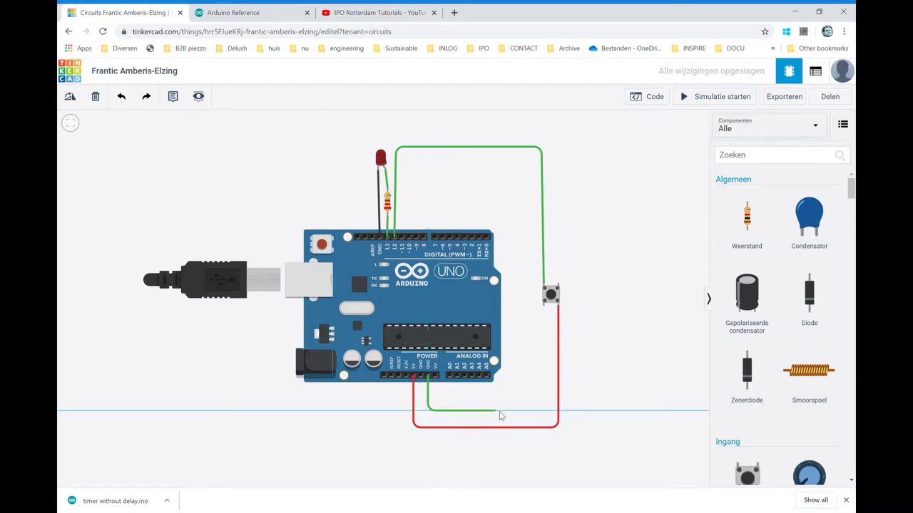
{"action": "left_click", "coordinate": [539, 412]}
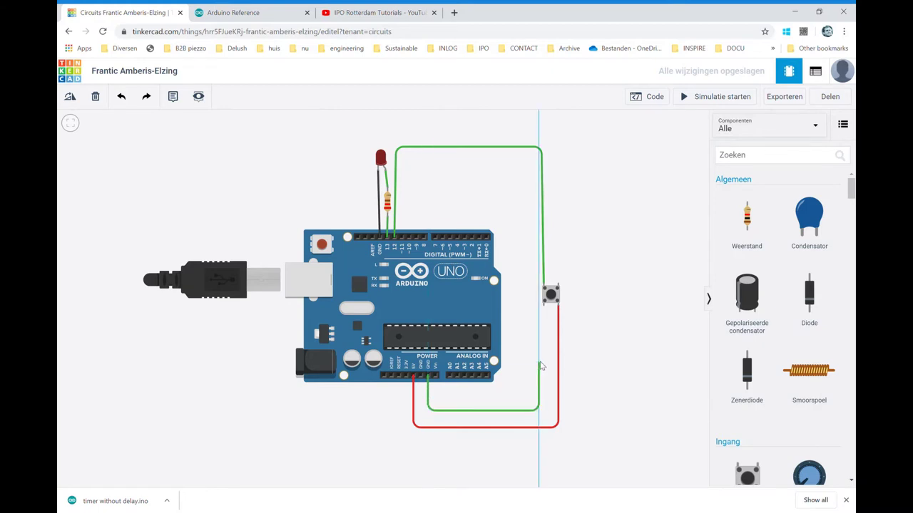
{"action": "left_click", "coordinate": [539, 340]}
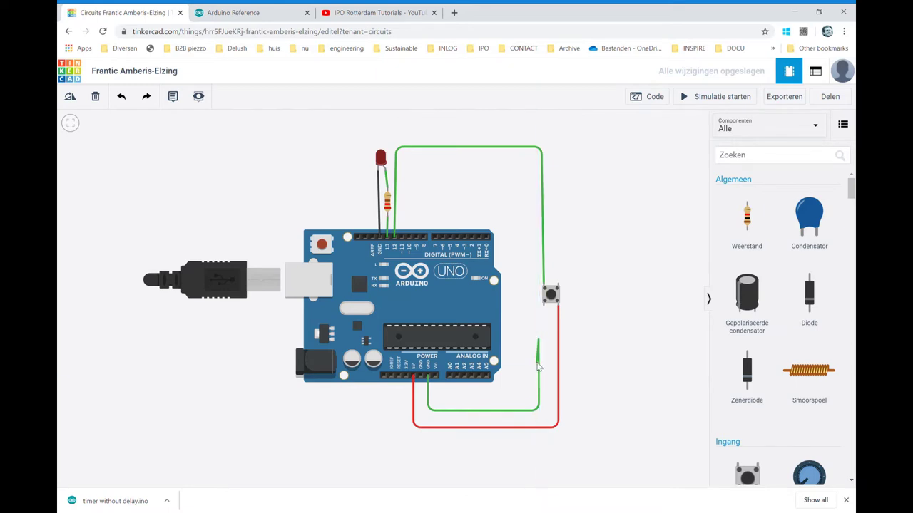
{"action": "key", "text": "Escape"}
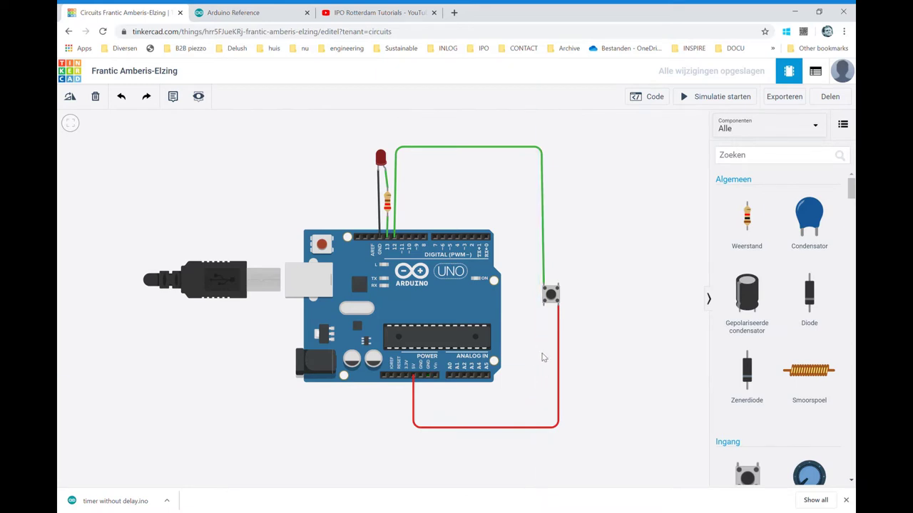
{"action": "left_click", "coordinate": [420, 378]}
{"action": "left_click", "coordinate": [421, 413]}
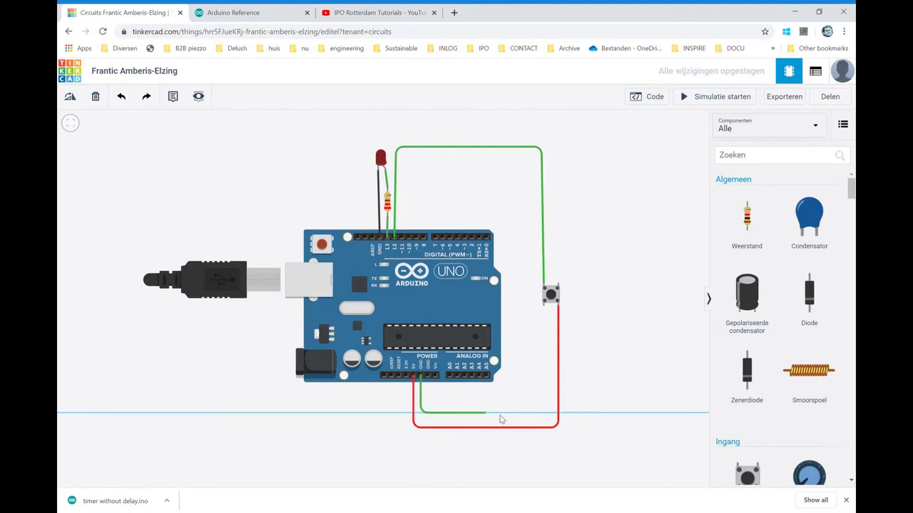
{"action": "left_click", "coordinate": [543, 413]}
{"action": "left_click", "coordinate": [543, 305]}
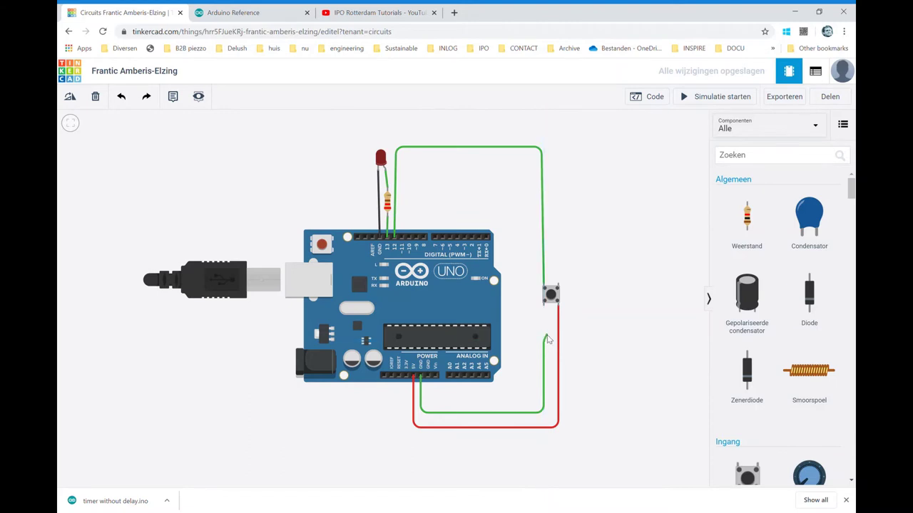
{"action": "left_click", "coordinate": [546, 339]}
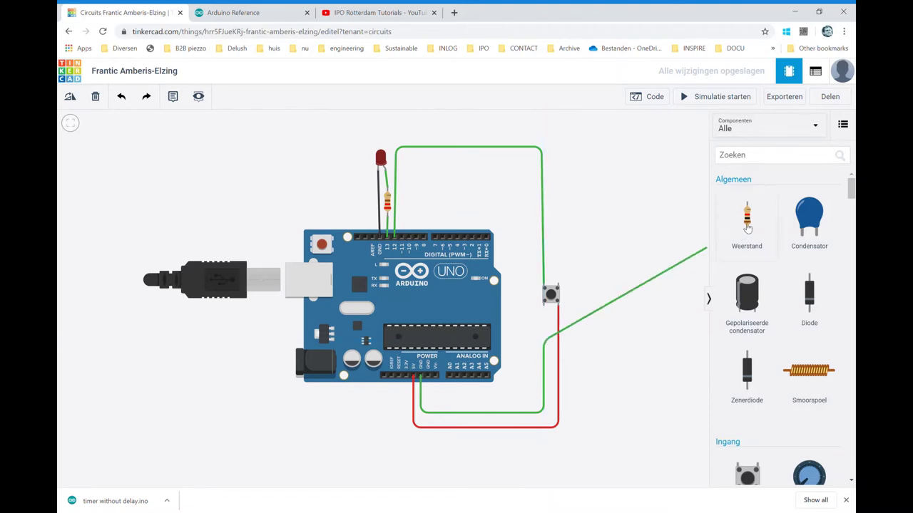
{"action": "key", "text": "Escape"}
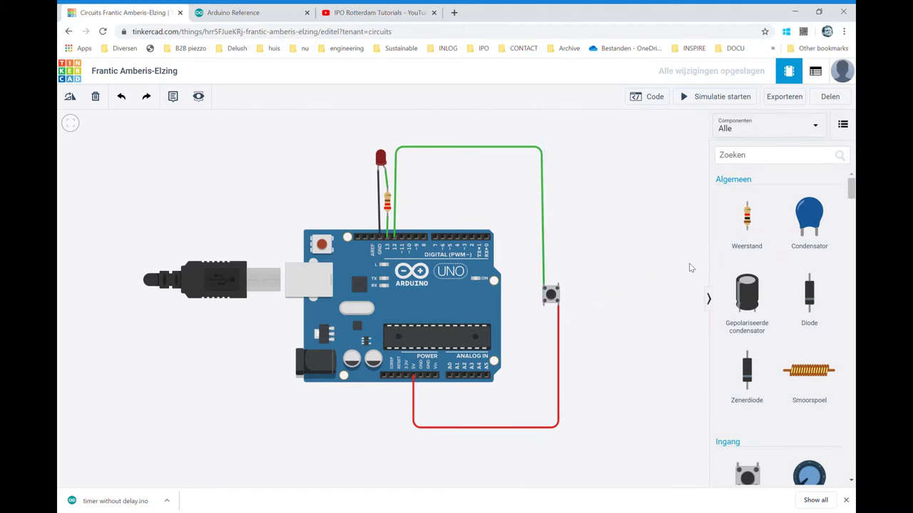
- Place a resistor below the pushbutton and connect it to GND with a black wire
{"action": "left_click_drag", "start_coordinate": [763, 216], "coordinate": [546, 325]}
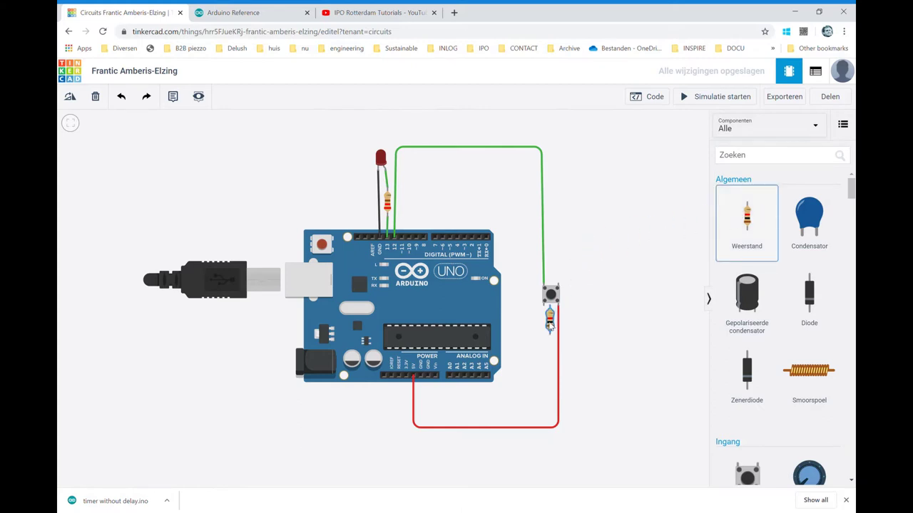
{"action": "left_click", "coordinate": [589, 347]}
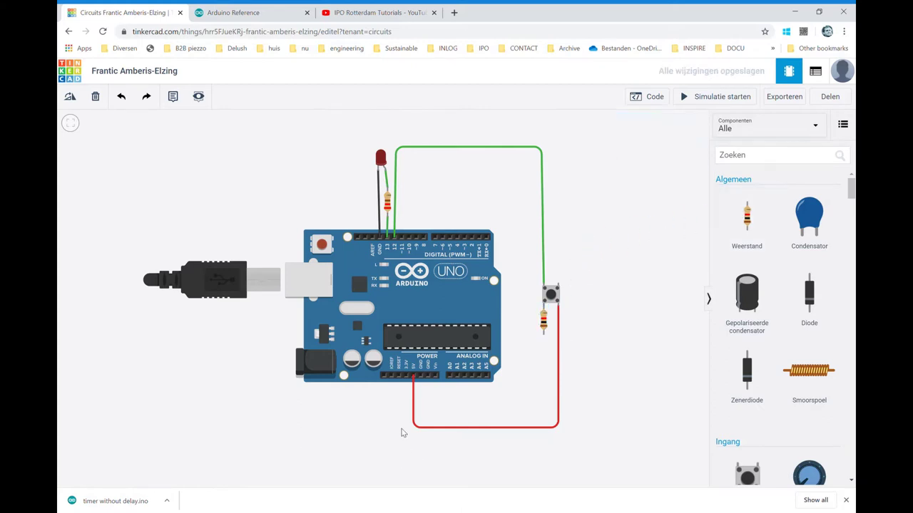
{"action": "left_click", "coordinate": [420, 375]}
{"action": "left_click", "coordinate": [421, 413]}
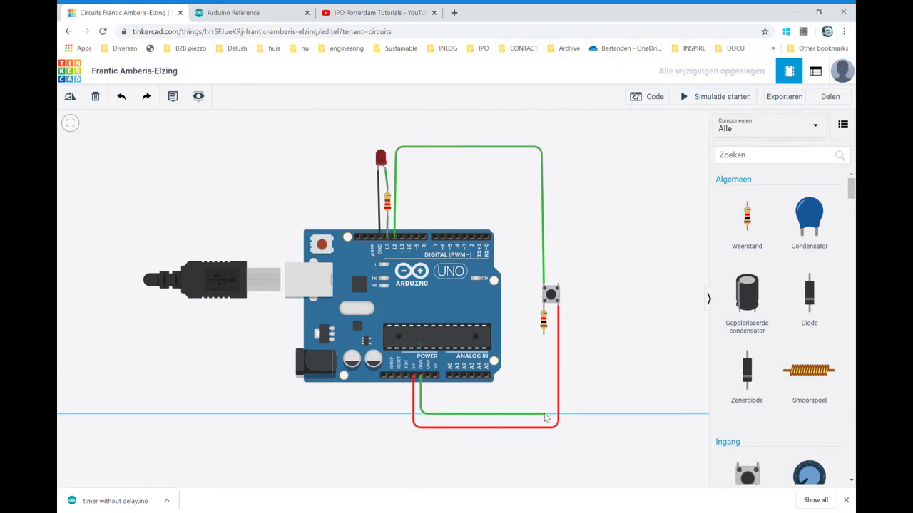
{"action": "left_click", "coordinate": [544, 413]}
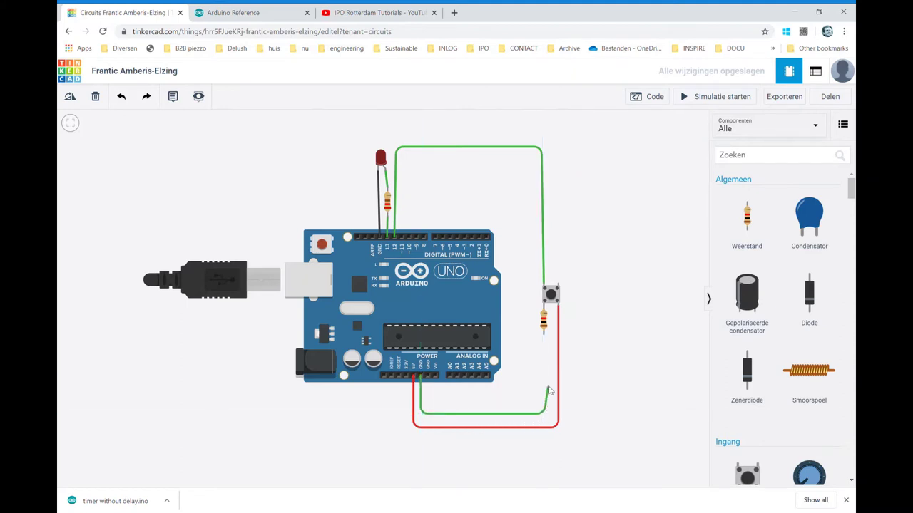
{"action": "left_click", "coordinate": [543, 335]}
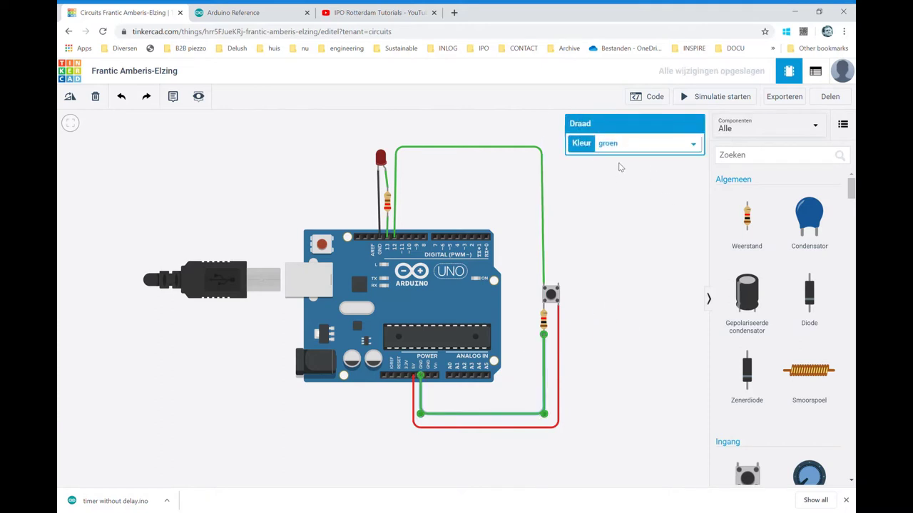
{"action": "key", "text": "0"}
{"action": "left_click", "coordinate": [588, 356]}
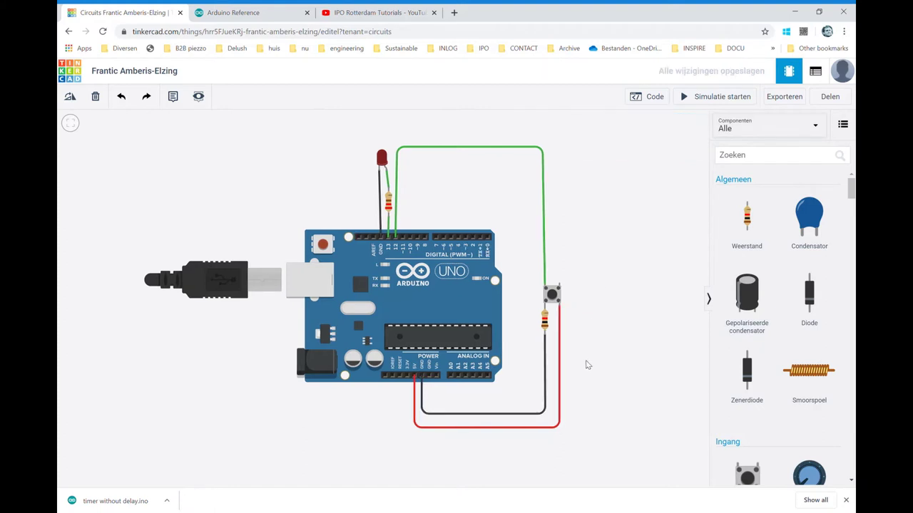
{"action": "left_click", "coordinate": [545, 324]}
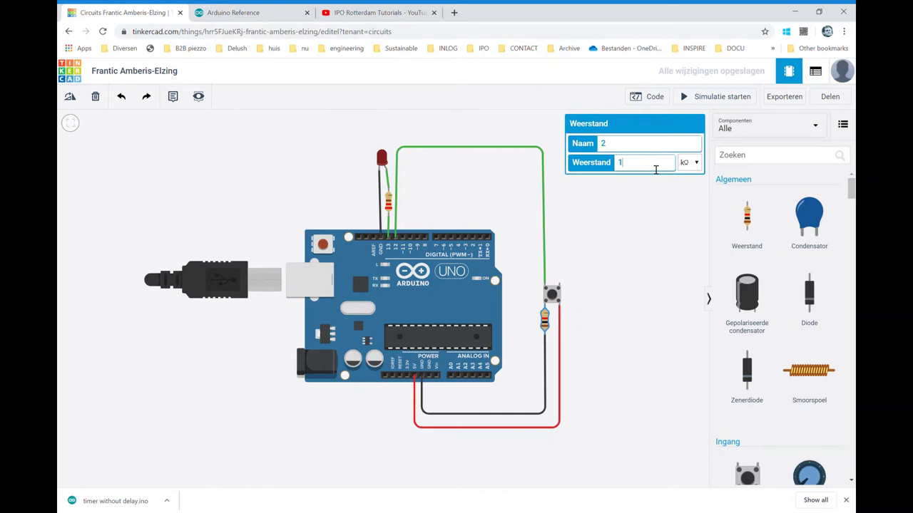
- Enter 10 in the resistor's Weerstand field so it becomes 10 kΩ
{"action": "type", "text": "0"}
{"action": "left_click", "coordinate": [623, 259]}
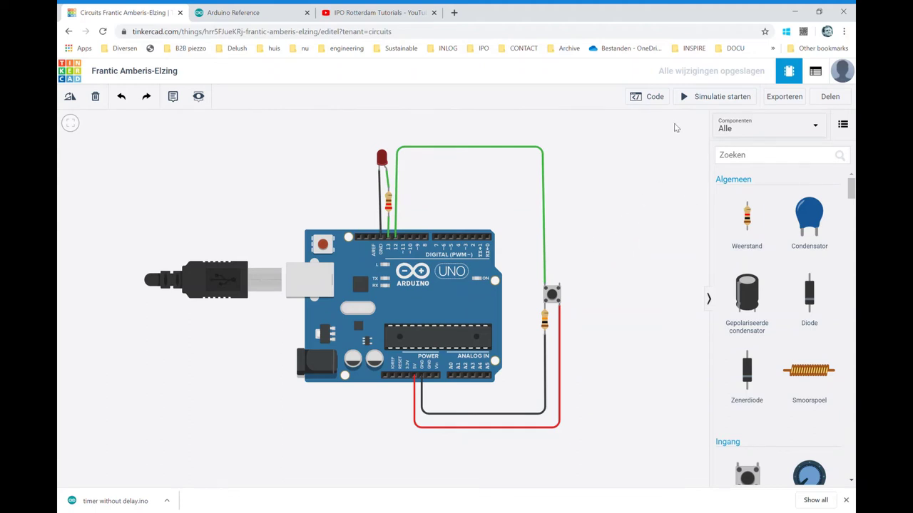
- Open the code editor on the pin 13 blink sketch and refit the circuit view
{"action": "left_click", "coordinate": [657, 97]}
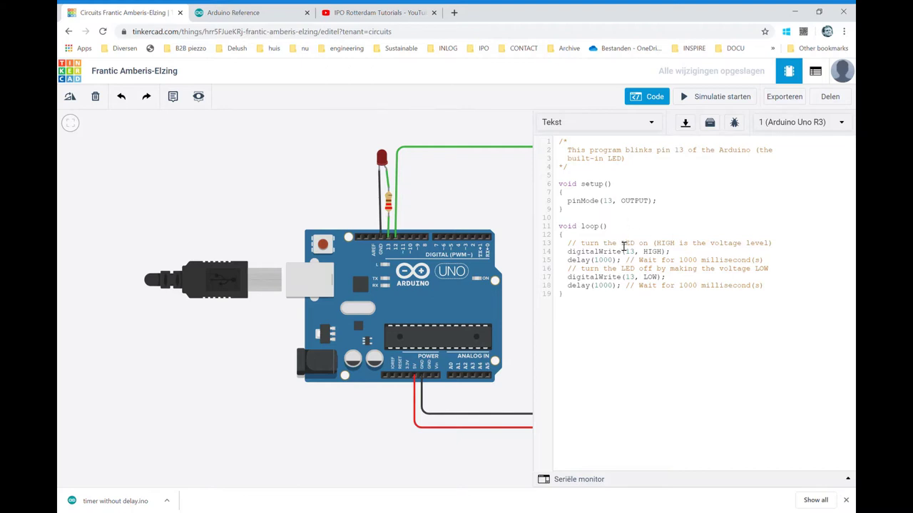
{"action": "scroll", "coordinate": [442, 226], "scroll_direction": "down", "scroll_amount": 1}
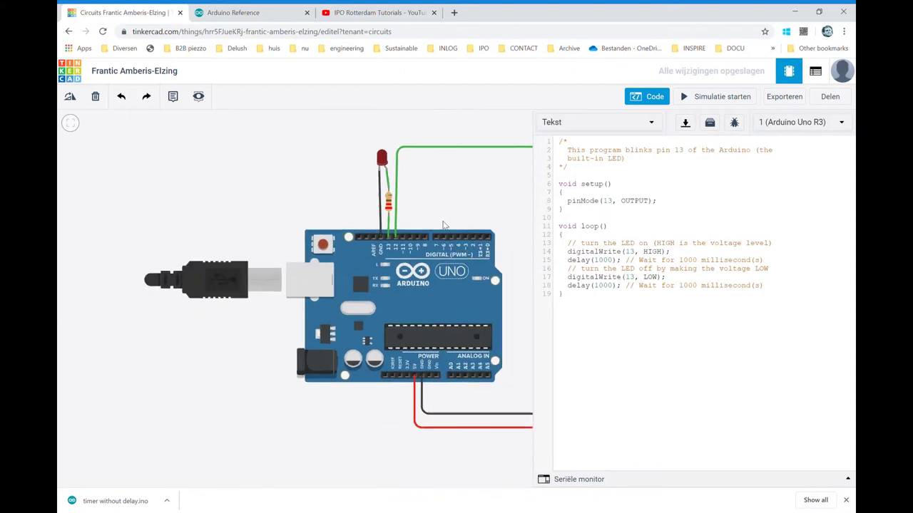
{"action": "scroll", "coordinate": [474, 212], "scroll_direction": "down", "scroll_amount": 1}
{"action": "scroll", "coordinate": [446, 202], "scroll_direction": "down", "scroll_amount": 1}
{"action": "scroll", "coordinate": [428, 207], "scroll_direction": "up", "scroll_amount": 1}
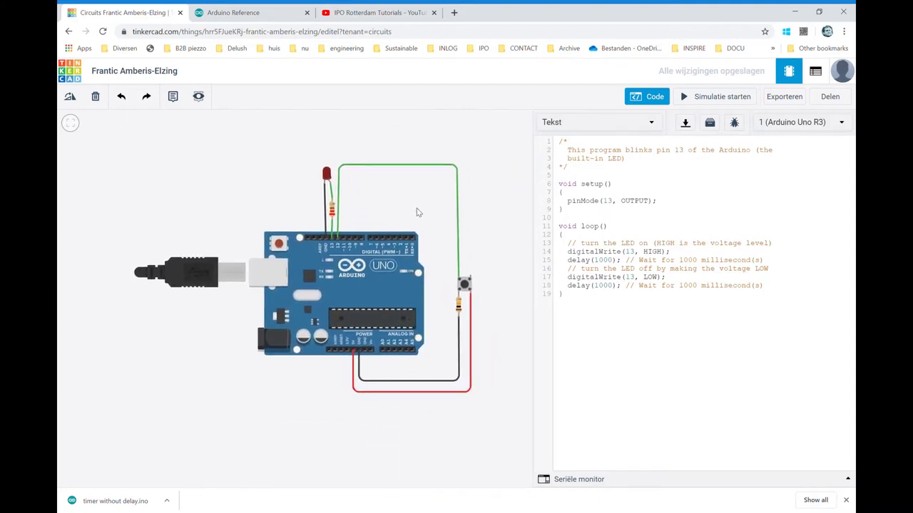
{"action": "scroll", "coordinate": [474, 243], "scroll_direction": "up", "scroll_amount": 1}
{"action": "scroll", "coordinate": [474, 246], "scroll_direction": "up", "scroll_amount": 1}
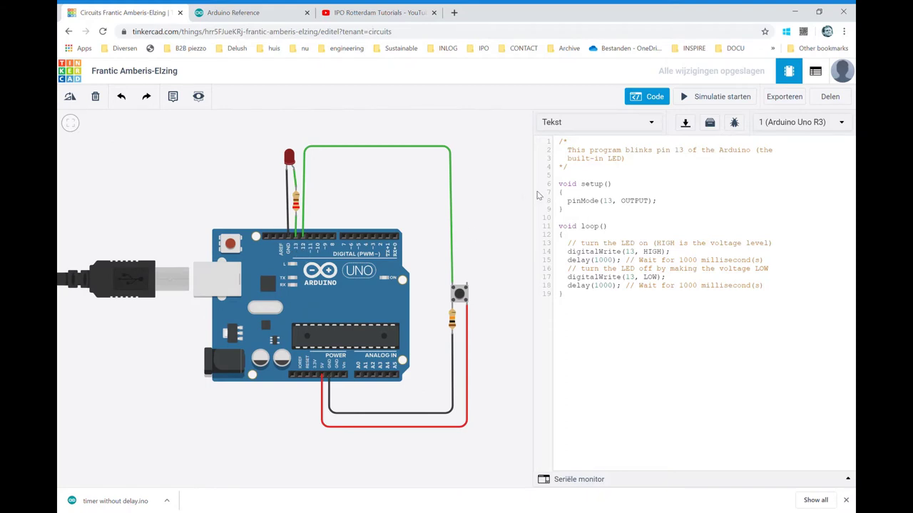
- Add blank lines after the header comment and declare 'byte switchvalue =0;'
{"action": "left_click", "coordinate": [618, 178]}
{"action": "key", "text": "Return"}
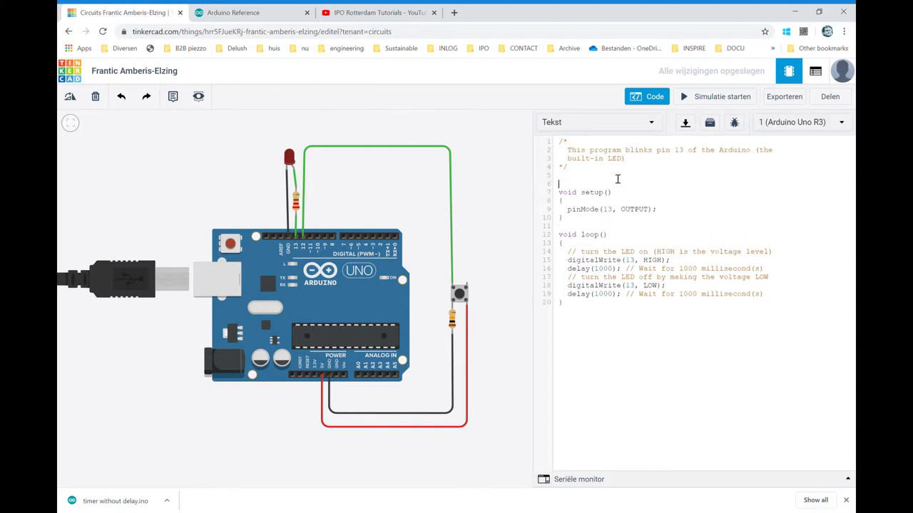
{"action": "key", "text": "Return"}
{"action": "key", "text": "Up"}
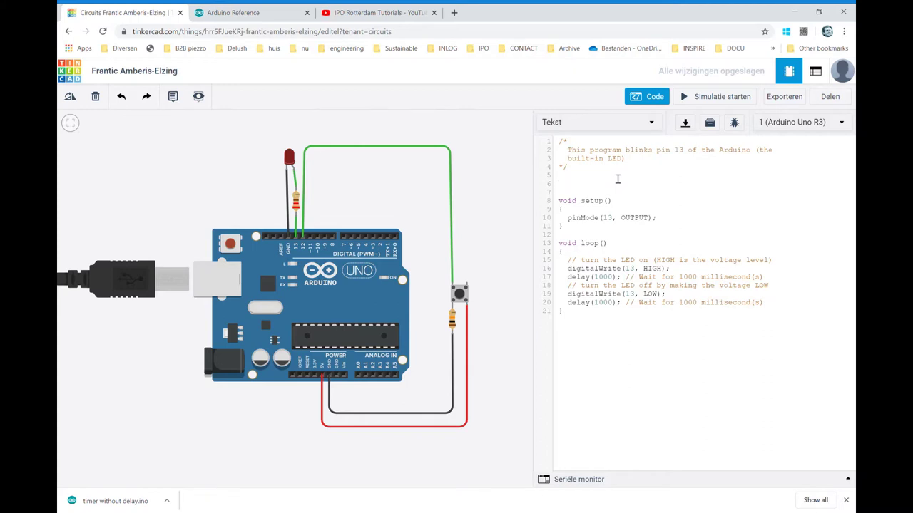
{"action": "type", "text": "by"}
{"action": "type", "text": "te"}
{"action": "type", "text": "tch"}
{"action": "type", "text": "value"}
{"action": "key", "text": "BackSpace"}
{"action": "type", "text": "=0"}
{"action": "type", "text": ";"}
- Add the comment '//variable to store switch value' above the declaration
{"action": "left_click", "coordinate": [577, 172]}
{"action": "key", "text": "Return"}
{"action": "key", "text": "Return"}
{"action": "type", "text": "//v"}
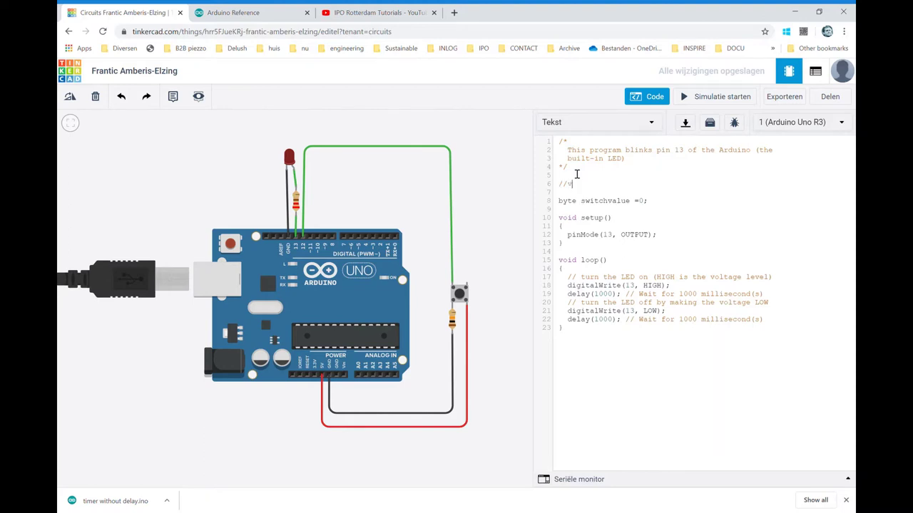
{"action": "type", "text": "aria"}
{"action": "type", "text": "bel"}
{"action": "type", "text": "e"}
{"action": "key", "text": "BackSpace"}
{"action": "key", "text": "BackSpace"}
{"action": "key", "text": "BackSpace"}
{"action": "key", "text": "BackSpace"}
{"action": "key", "text": "BackSpace"}
{"action": "key", "text": "BackSpace"}
{"action": "key", "text": "BackSpace"}
{"action": "key", "text": "BackSpace"}
{"action": "key", "text": "BackSpace"}
{"action": "type", "text": "ri"}
{"action": "type", "text": "able "}
{"action": "type", "text": "to st"}
{"action": "type", "text": "ore"}
{"action": "type", "text": " sw"}
{"action": "type", "text": "itch"}
{"action": "type", "text": " state"}
{"action": "key", "text": "BackSpace"}
{"action": "key", "text": "BackSpace"}
{"action": "key", "text": "BackSpace"}
{"action": "key", "text": "BackSpace"}
{"action": "key", "text": "BackSpace"}
{"action": "type", "text": "s"}
{"action": "type", "text": "tate"}
{"action": "left_click_drag", "start_coordinate": [701, 184], "coordinate": [684, 187]}
{"action": "type", "text": "value"}
{"action": "left_click", "coordinate": [778, 229]}
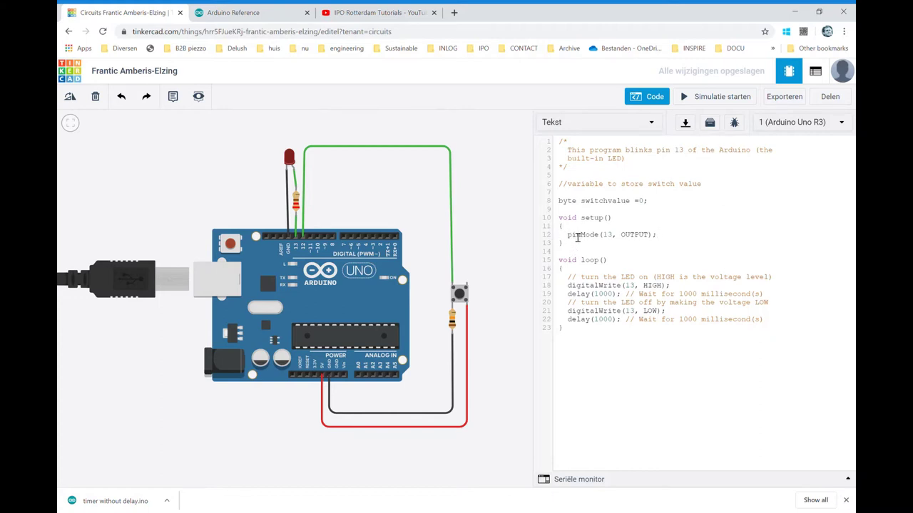
- Add 'pinMode(12, INPUT);' to setup(), correcting the capitalisation of INPUT
{"action": "left_click", "coordinate": [569, 237]}
{"action": "key", "text": "Return"}
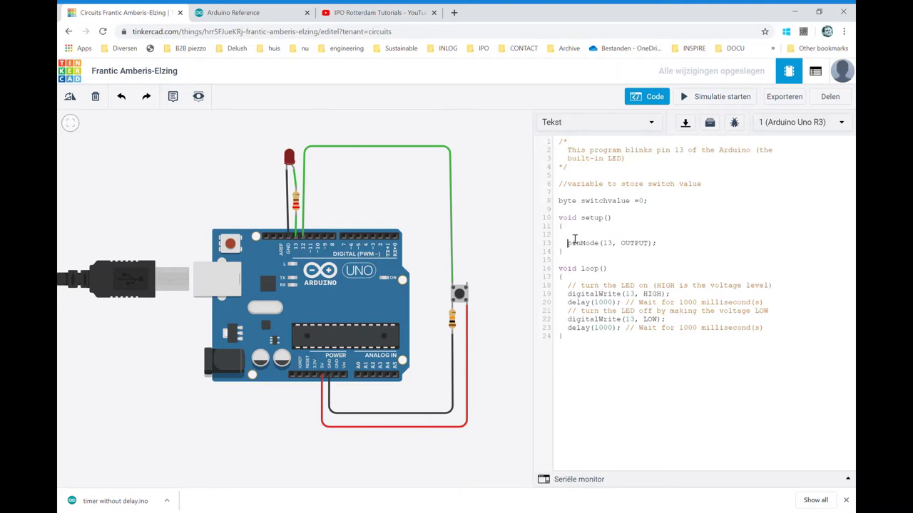
{"action": "key", "text": "Up"}
{"action": "type", "text": "pinM"}
{"action": "type", "text": "ode("}
{"action": "type", "text": "12,"}
{"action": "type", "text": " INPUT"}
{"action": "key", "text": "BackSpace"}
{"action": "key", "text": "BackSpace"}
{"action": "key", "text": "BackSpace"}
{"action": "key", "text": "BackSpace"}
{"action": "type", "text": "n"}
{"action": "type", "text": "put"}
{"action": "key", "text": "BackSpace"}
{"action": "key", "text": "BackSpace"}
{"action": "key", "text": "BackSpace"}
{"action": "key", "text": "BackSpace"}
{"action": "type", "text": "N"}
{"action": "type", "text": "PUT"}
{"action": "type", "text": ")"}
{"action": "left_click", "coordinate": [659, 254]}
- Begin a new line at the top of loop() with the variable switchValue, fixing its capital V
{"action": "left_click", "coordinate": [574, 289]}
{"action": "key", "text": "Return"}
{"action": "key", "text": "Return"}
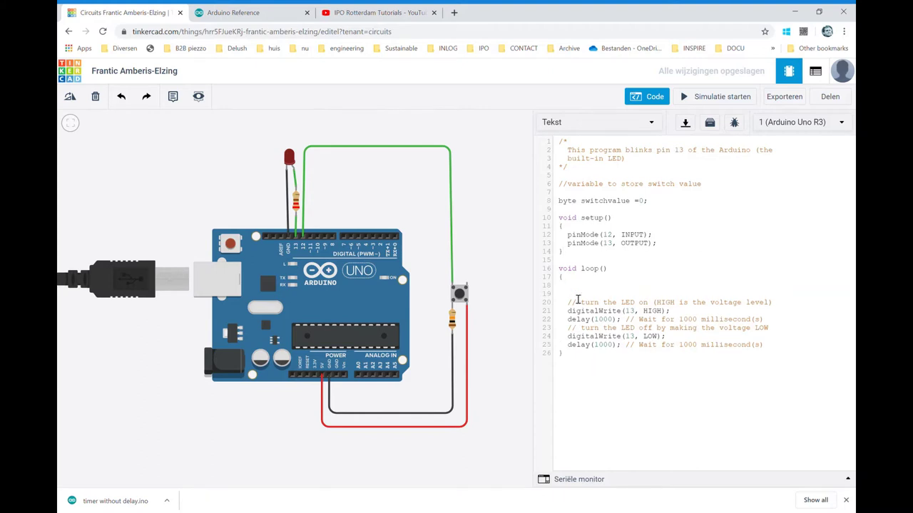
{"action": "key", "text": "Up"}
{"action": "key", "text": "Up"}
{"action": "type", "text": "se"}
{"action": "type", "text": "i"}
{"action": "type", "text": "tchwal"}
{"action": "type", "text": "ue"}
{"action": "key", "text": "BackSpace"}
{"action": "type", "text": "V"}
{"action": "key", "text": "BackSpace"}
{"action": "type", "text": "V"}
- Complete the line as 'switchValue = digitalRead(12);', correcting the Read capitalisation and the misspelled name
{"action": "left_click", "coordinate": [623, 289]}
{"action": "type", "text": "= "}
{"action": "type", "text": "digital"}
{"action": "type", "text": "read"}
{"action": "key", "text": "BackSpace"}
{"action": "key", "text": "BackSpace"}
{"action": "key", "text": "BackSpace"}
{"action": "key", "text": "BackSpace"}
{"action": "type", "text": "Re"}
{"action": "type", "text": "ad"}
{"action": "type", "text": "("}
{"action": "type", "text": "12"}
{"action": "type", "text": ")"}
{"action": "type", "text": ";"}
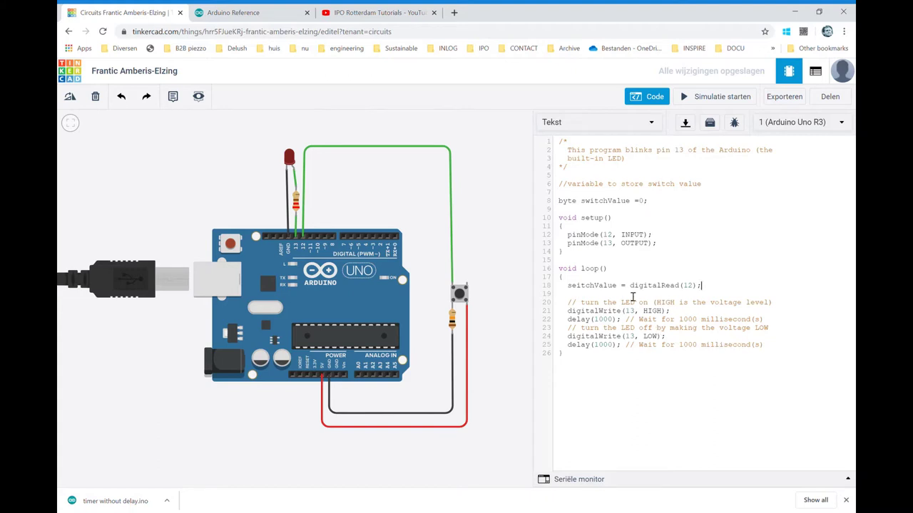
{"action": "left_click", "coordinate": [572, 286]}
{"action": "key", "text": "Delete"}
{"action": "type", "text": "w"}
{"action": "left_click", "coordinate": [633, 303]}
- Replace the LED-on comment with 'if (switchValue == 0) {' and remove the delay and comment lines
{"action": "left_click", "coordinate": [679, 328]}
{"action": "left_click_drag", "start_coordinate": [568, 304], "coordinate": [775, 304]}
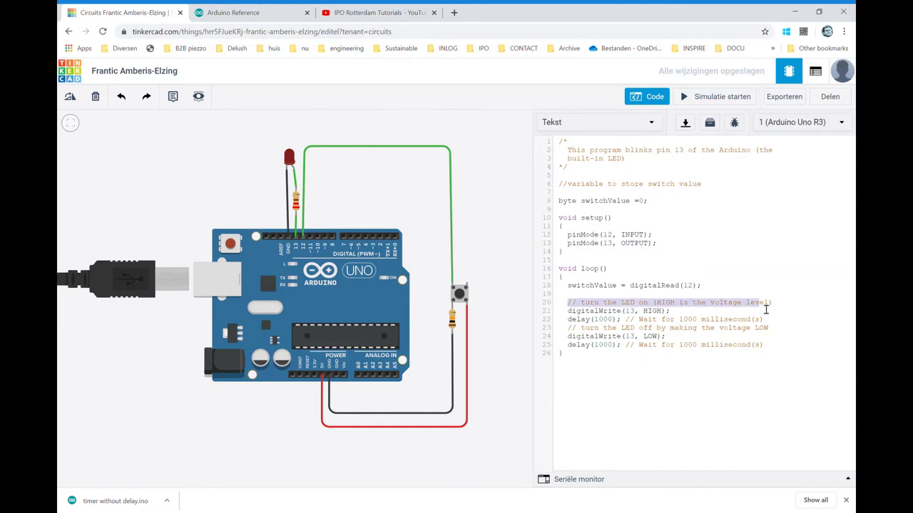
{"action": "key", "text": "BackSpace"}
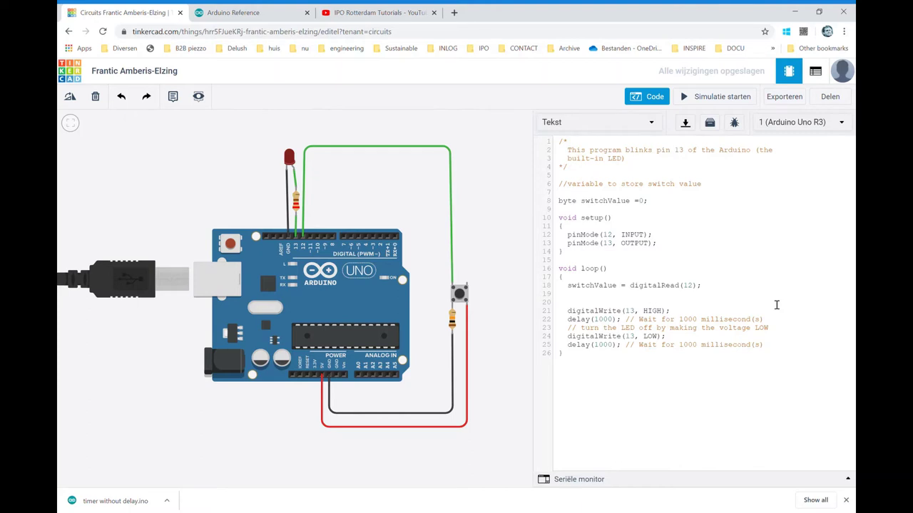
{"action": "key", "text": "Return"}
{"action": "type", "text": "I"}
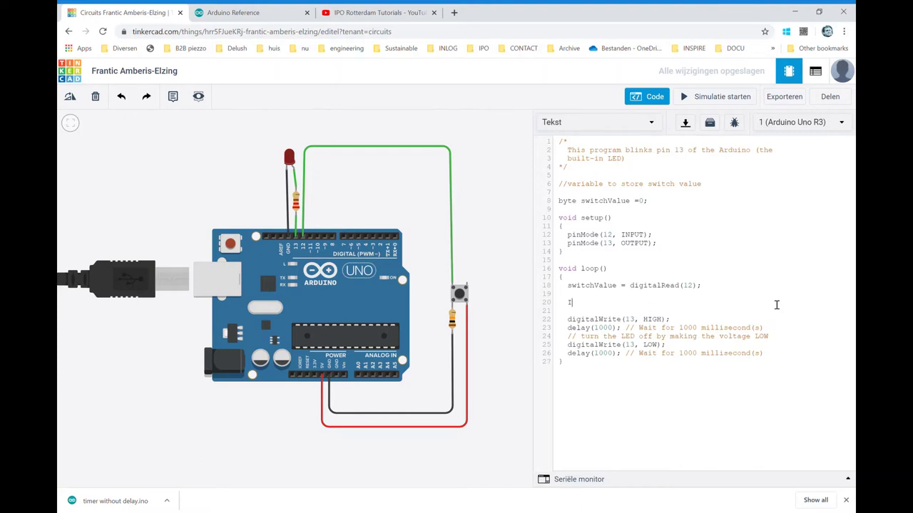
{"action": "type", "text": "f"}
{"action": "key", "text": "BackSpace"}
{"action": "key", "text": "BackSpace"}
{"action": "type", "text": "if "}
{"action": "type", "text": "("}
{"action": "type", "text": "switch"}
{"action": "type", "text": "Value"}
{"action": "type", "text": " == "}
{"action": "type", "text": "0"}
{"action": "type", "text": "{"}
{"action": "left_click_drag", "start_coordinate": [567, 328], "coordinate": [772, 340]}
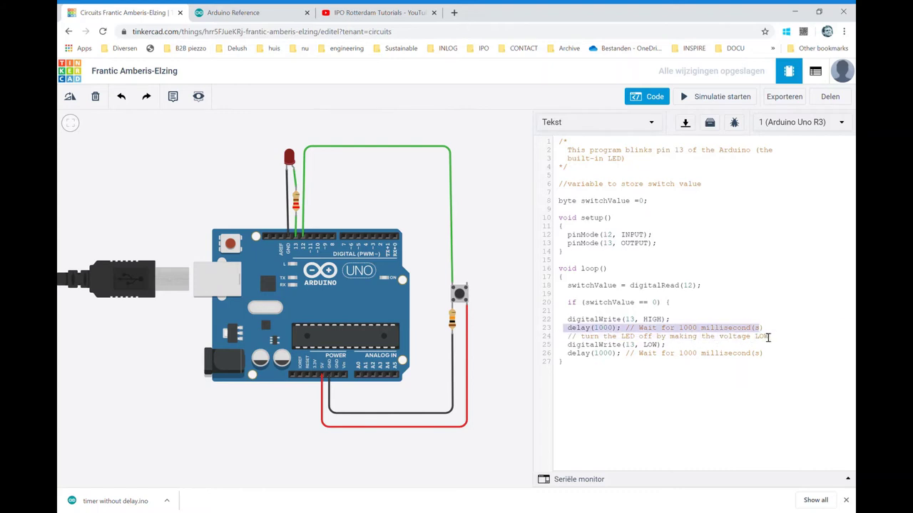
{"action": "type", "text": "}"}
{"action": "key", "text": "Return"}
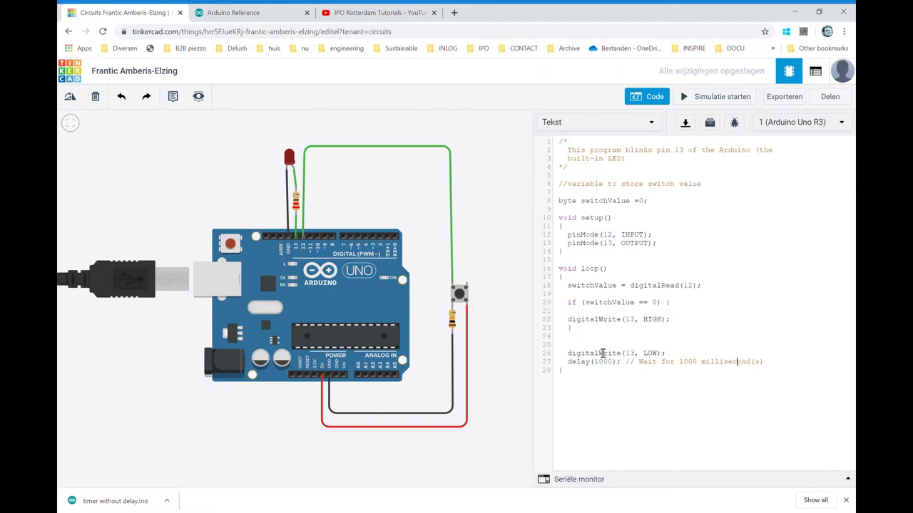
- Delete the final delay line and paste a copy of the if condition onto line 25
{"action": "left_click_drag", "start_coordinate": [569, 364], "coordinate": [771, 366]}
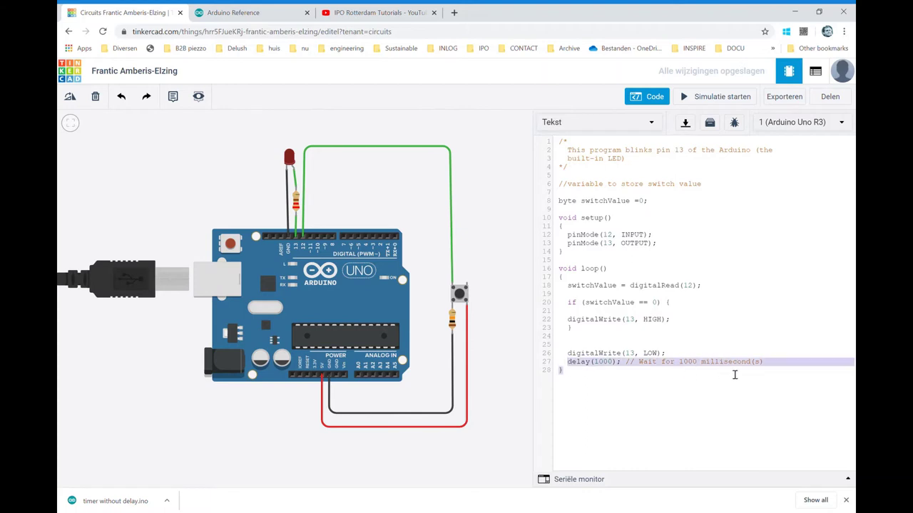
{"action": "key", "text": "Delete"}
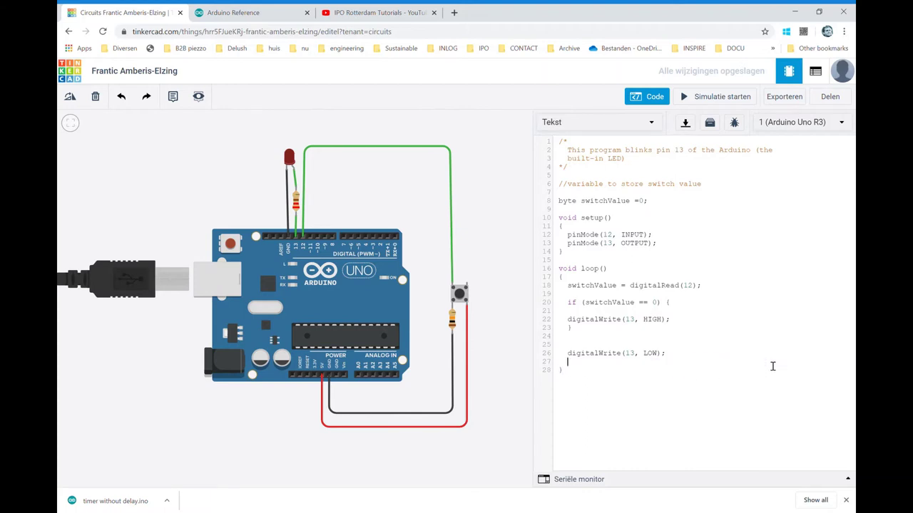
{"action": "left_click_drag", "start_coordinate": [676, 305], "coordinate": [572, 308]}
{"action": "key", "text": "ctrl+c"}
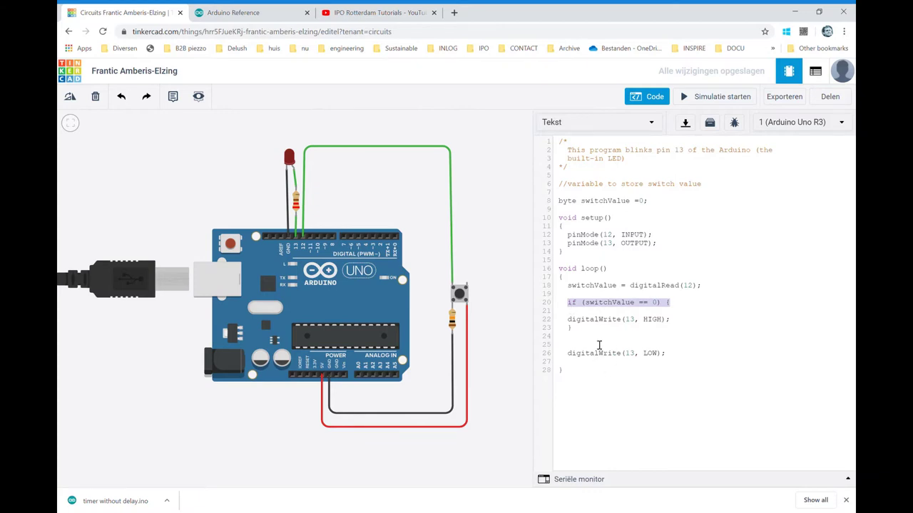
{"action": "left_click", "coordinate": [597, 348]}
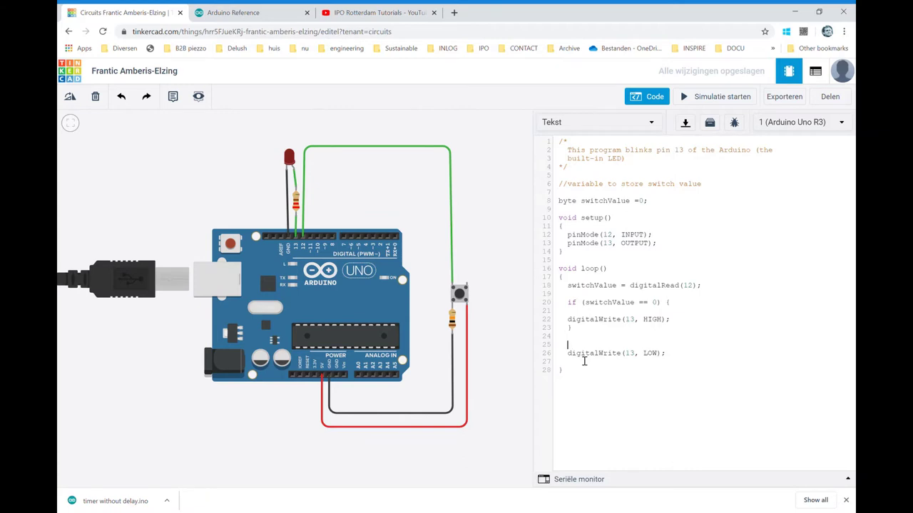
{"action": "key", "text": "ctrl+v"}
- Adjust the two if blocks so HIGH runs when switchValue == 1 and LOW when 0, removing empty line 21
{"action": "left_click", "coordinate": [649, 348]}
{"action": "type", "text": "!"}
{"action": "key", "text": "BackSpace"}
{"action": "left_click", "coordinate": [670, 346]}
{"action": "left_click", "coordinate": [674, 358]}
{"action": "left_click", "coordinate": [655, 391]}
{"action": "left_click", "coordinate": [582, 314]}
{"action": "key", "text": "BackSpace"}
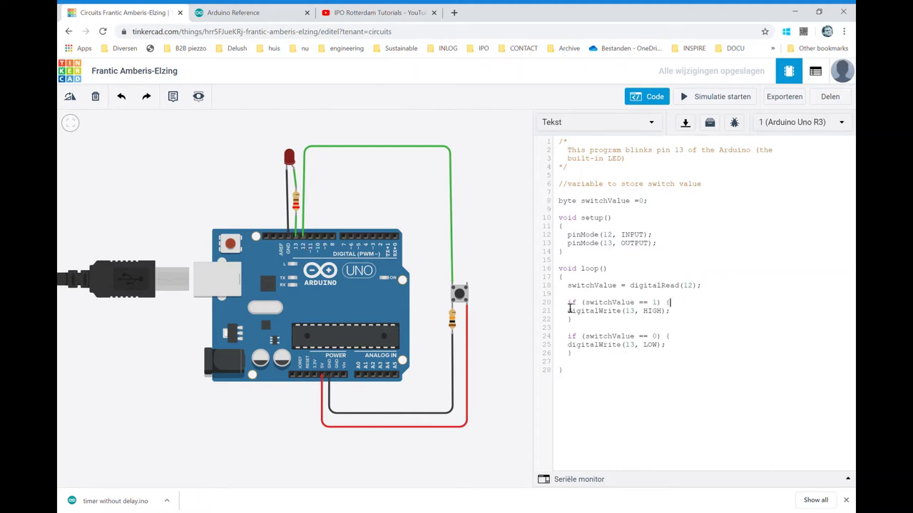
{"action": "left_click", "coordinate": [669, 303]}
{"action": "left_click", "coordinate": [700, 102]}
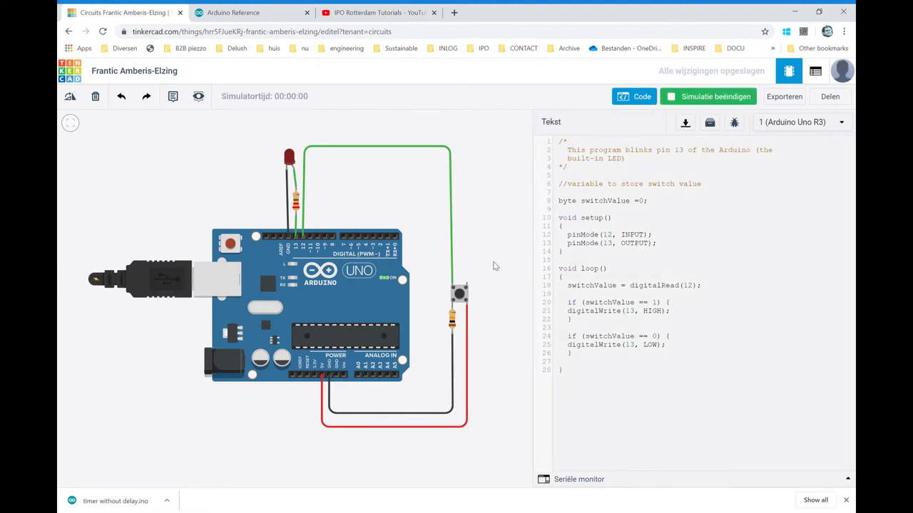
{"action": "left_click", "coordinate": [460, 296]}
{"action": "left_click", "coordinate": [462, 298]}
{"action": "left_click", "coordinate": [461, 296]}
{"action": "left_click", "coordinate": [461, 296]}
{"action": "left_click", "coordinate": [462, 296]}
{"action": "left_click", "coordinate": [462, 296]}
{"action": "left_click", "coordinate": [681, 98]}
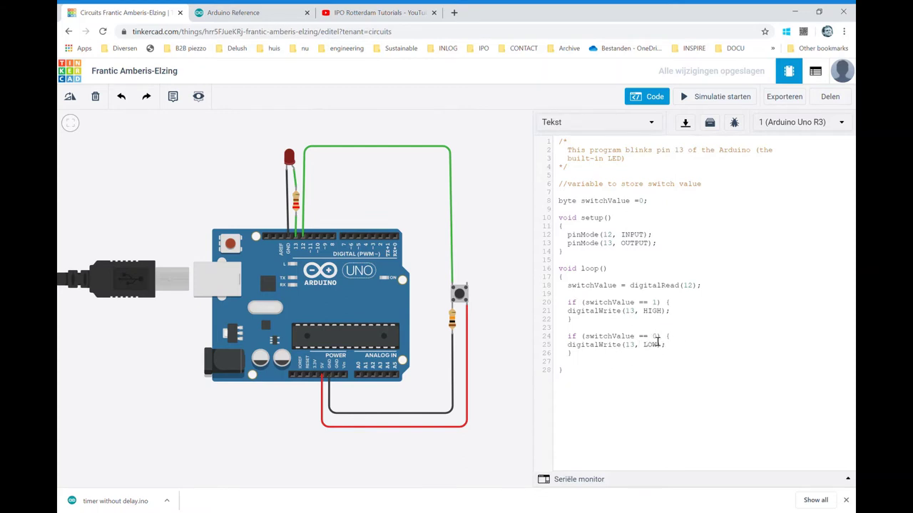
- Change the line 24 condition to 'switchValue != 1'
{"action": "key", "text": "shift+Left"}
{"action": "type", "text": "1"}
{"action": "double_click", "coordinate": [643, 337]}
{"action": "type", "text": "!="}
- Run the simulation, press the pushbutton three times to test the LED, then stop it
{"action": "left_click", "coordinate": [703, 98]}
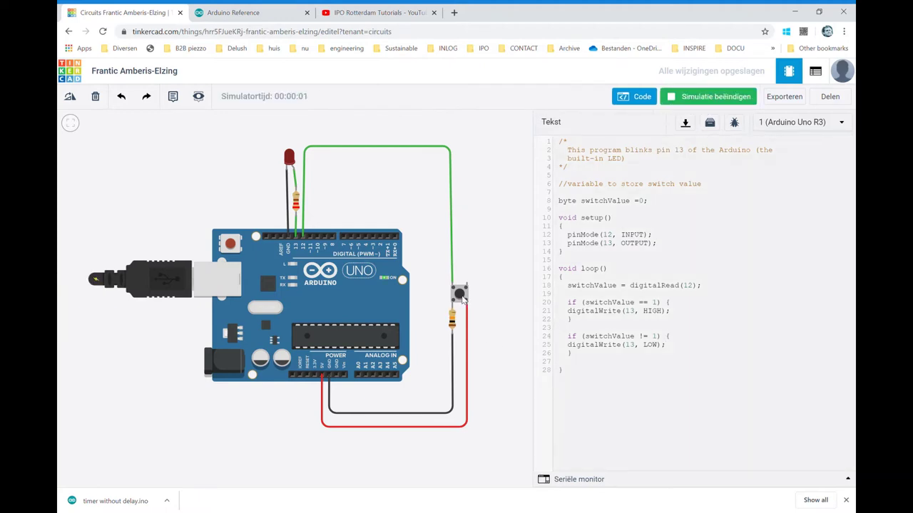
{"action": "left_click", "coordinate": [462, 299]}
{"action": "left_click", "coordinate": [462, 299]}
{"action": "left_click", "coordinate": [462, 298]}
{"action": "left_click", "coordinate": [686, 99]}
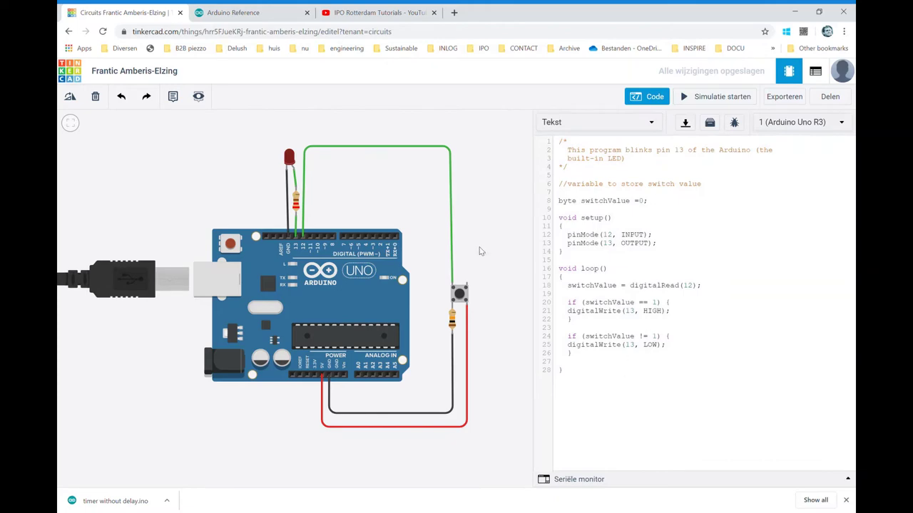
{"action": "left_click", "coordinate": [237, 18]}
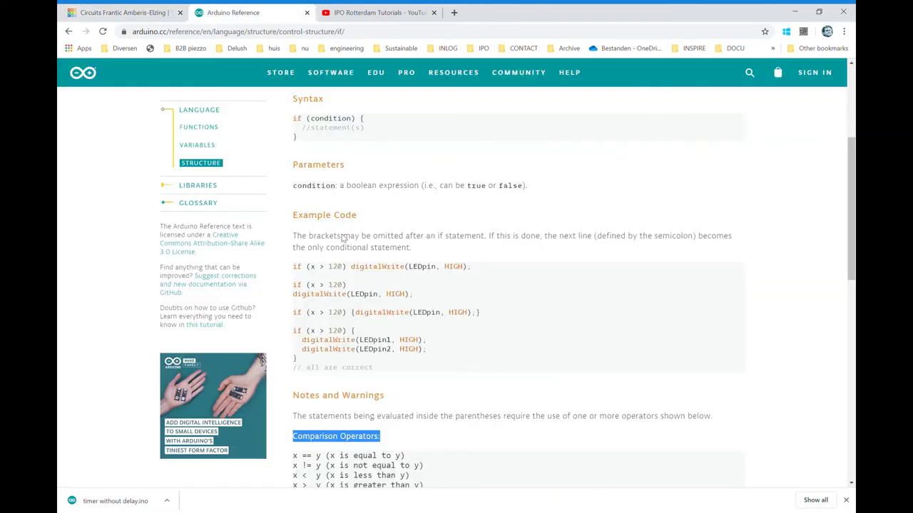
{"action": "scroll", "coordinate": [339, 214], "scroll_direction": "up", "scroll_amount": 3}
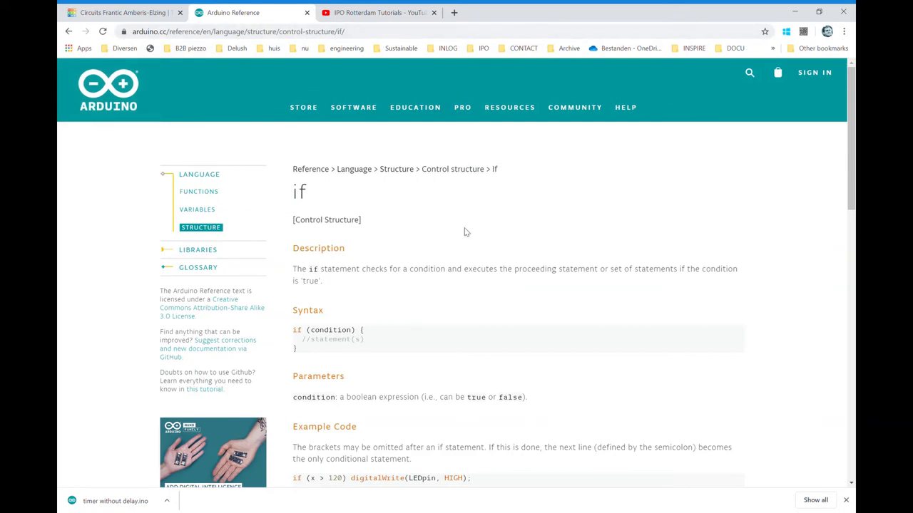
{"action": "scroll", "coordinate": [471, 228], "scroll_direction": "down", "scroll_amount": 3}
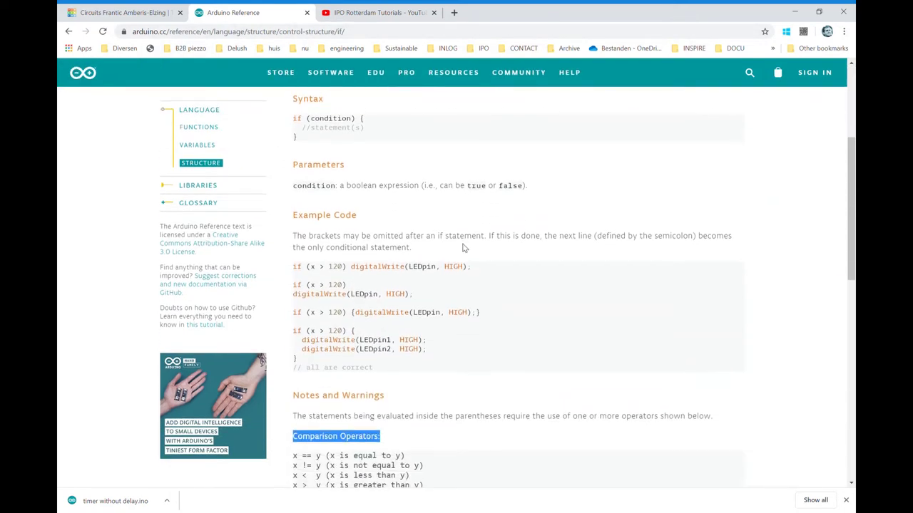
{"action": "scroll", "coordinate": [463, 247], "scroll_direction": "down", "scroll_amount": 1}
{"action": "scroll", "coordinate": [385, 239], "scroll_direction": "down", "scroll_amount": 1}
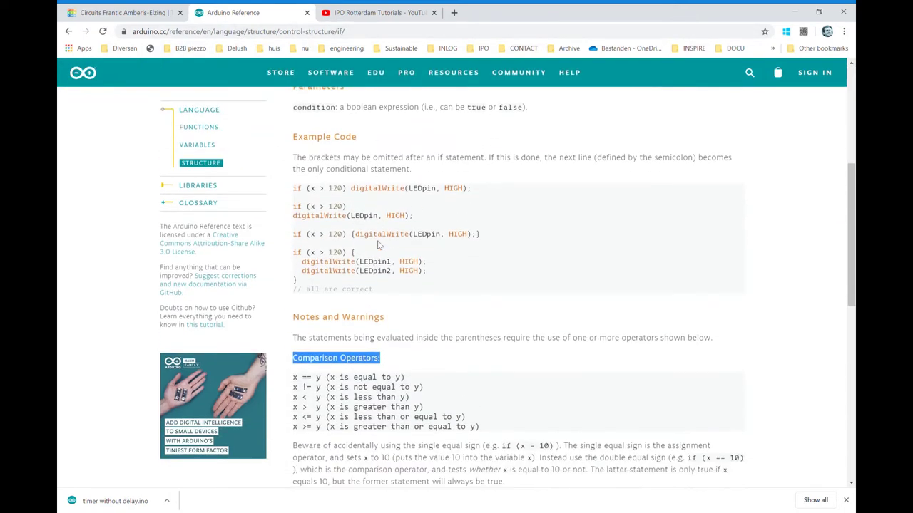
{"action": "scroll", "coordinate": [392, 157], "scroll_direction": "down", "scroll_amount": 1}
{"action": "scroll", "coordinate": [336, 206], "scroll_direction": "up", "scroll_amount": 1}
{"action": "scroll", "coordinate": [413, 292], "scroll_direction": "down", "scroll_amount": 1}
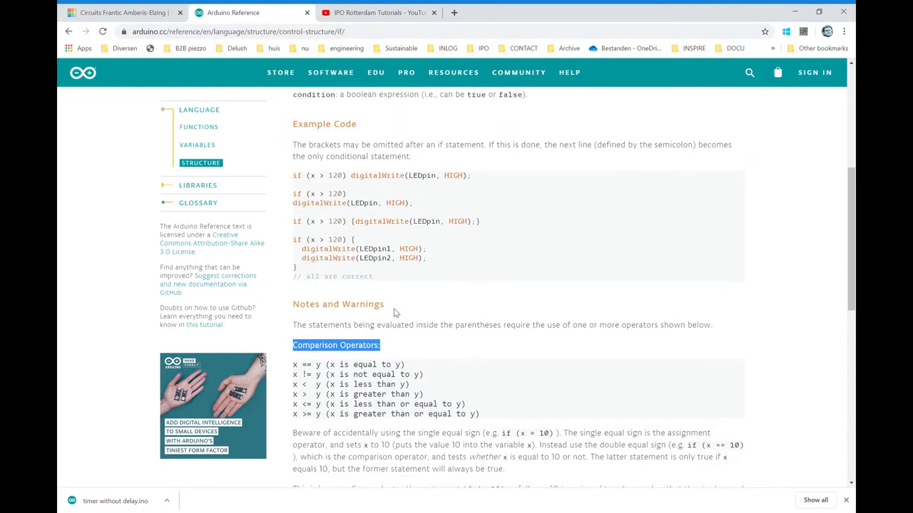
{"action": "scroll", "coordinate": [396, 312], "scroll_direction": "down", "scroll_amount": 1}
{"action": "left_click", "coordinate": [384, 287]}
{"action": "left_click_drag", "start_coordinate": [298, 284], "coordinate": [485, 352]}
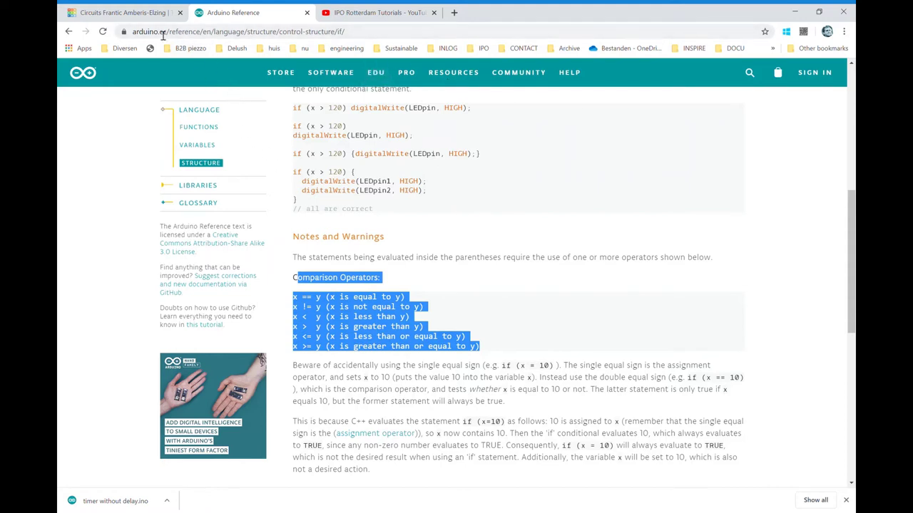
{"action": "left_click", "coordinate": [142, 13]}
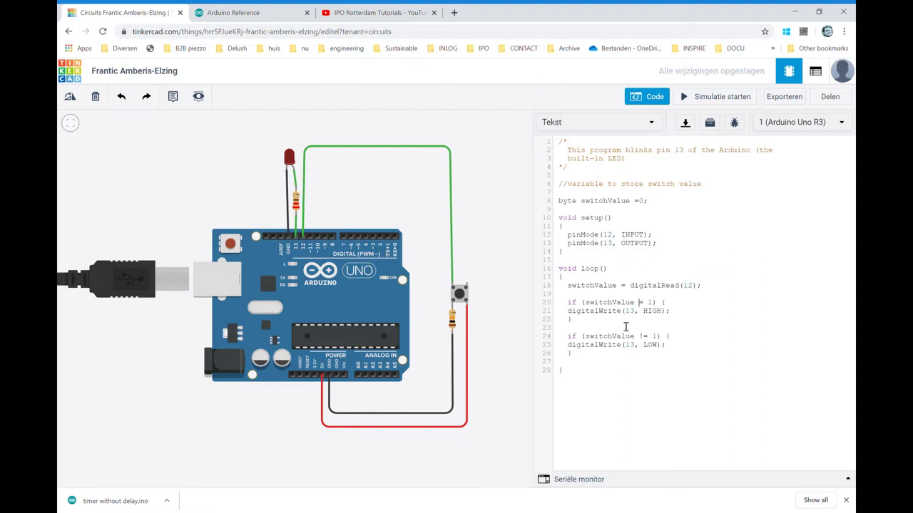
- Briefly edit the comparison on line 20, then put the caret at the end of line 25
{"action": "type", "text": "="}
{"action": "key", "text": "BackSpace"}
{"action": "left_click", "coordinate": [715, 352]}
- Review the comparison operators on the Arduino Reference page, then return to the Tinkercad sketch
{"action": "left_click", "coordinate": [254, 12]}
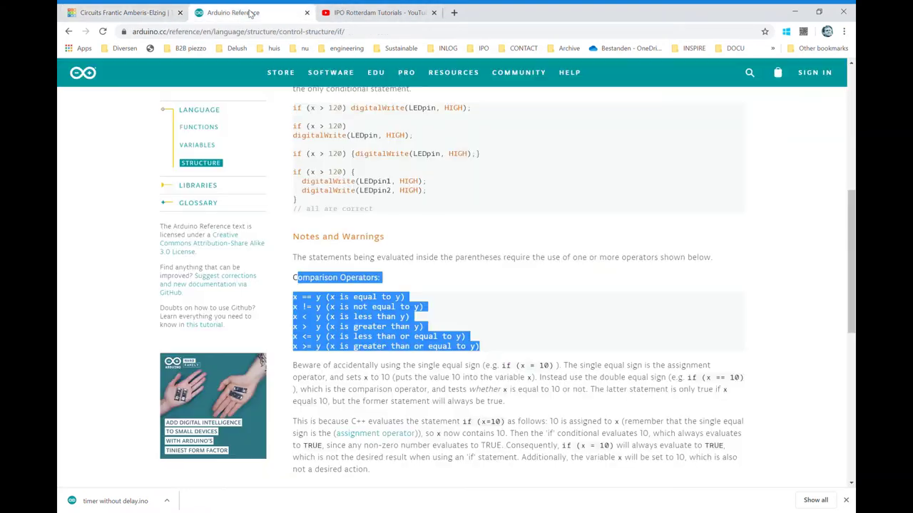
{"action": "left_click", "coordinate": [361, 335]}
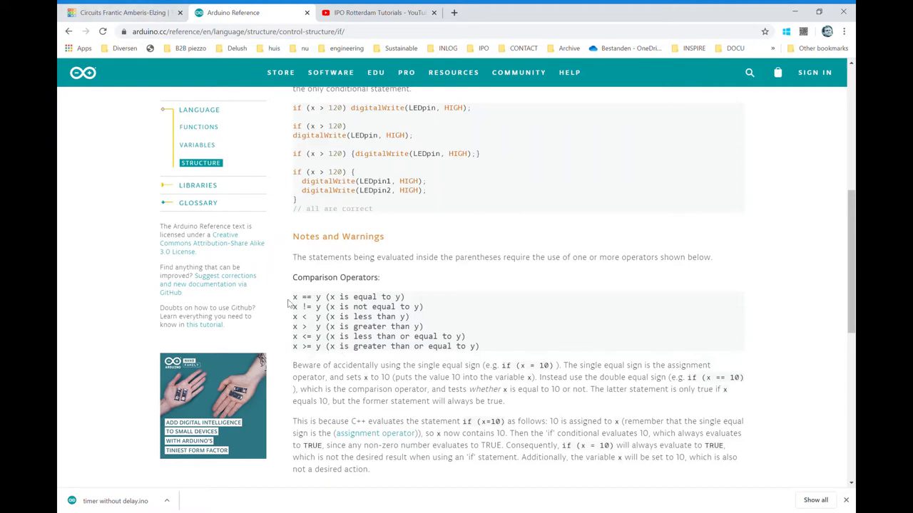
{"action": "key", "text": "ctrl+shift+Tab"}
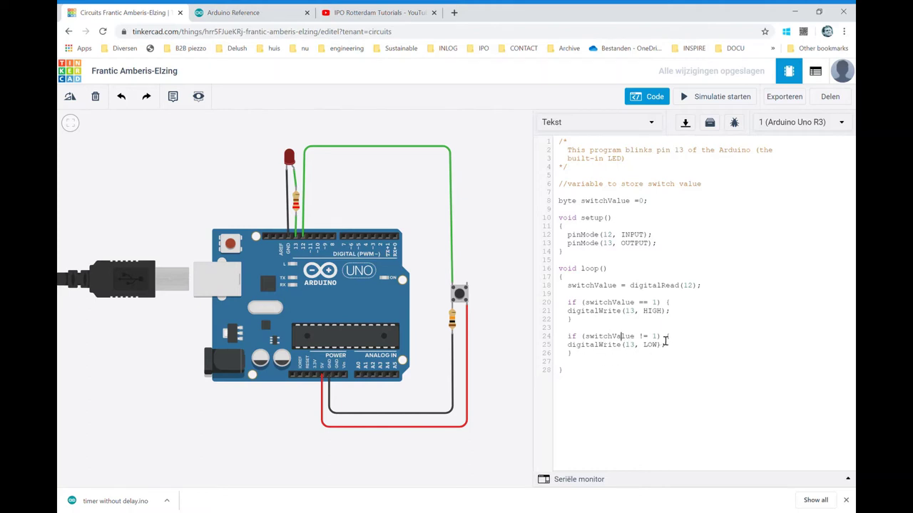
- Replace 'if (switchValue != 1)' on line 24 with else and start the simulation
{"action": "left_click_drag", "start_coordinate": [661, 337], "coordinate": [569, 338]}
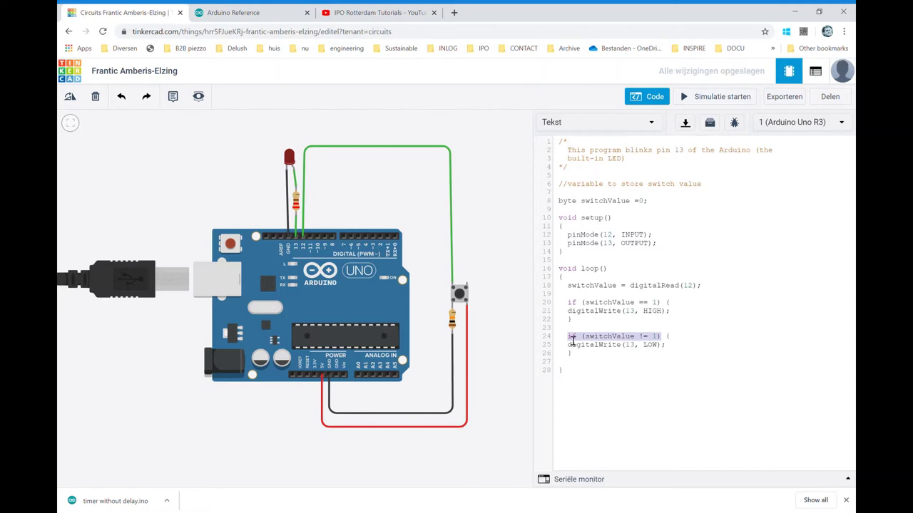
{"action": "type", "text": "else"}
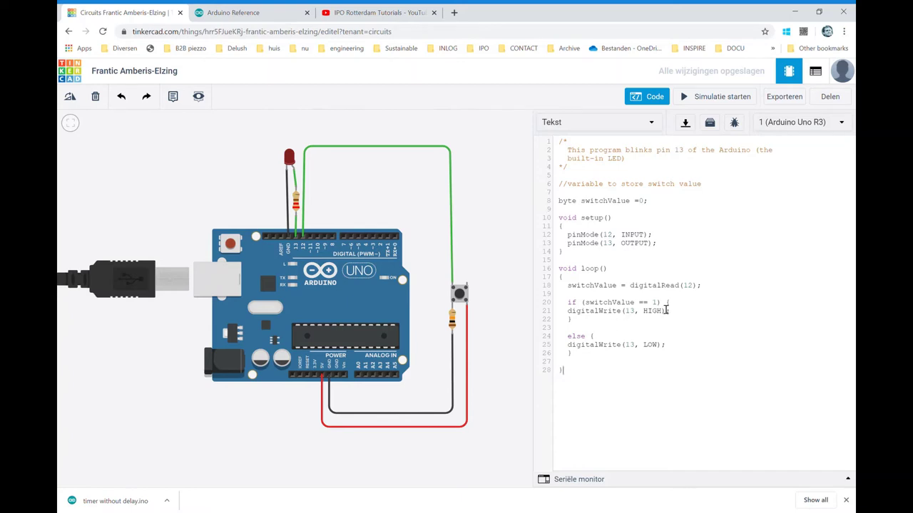
{"action": "left_click", "coordinate": [680, 368]}
{"action": "left_click", "coordinate": [696, 98]}
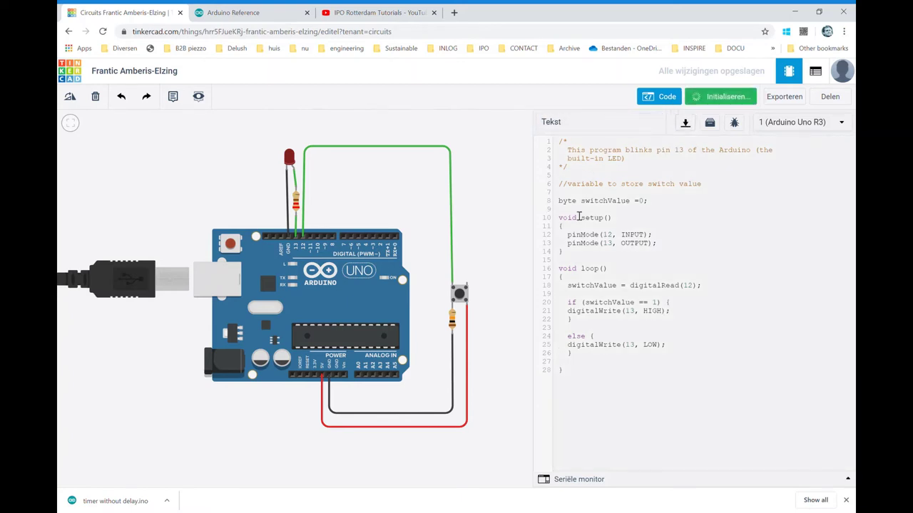
- Press the pushbutton three times to test the if/else LED logic, then stop the simulation
{"action": "left_click", "coordinate": [460, 294]}
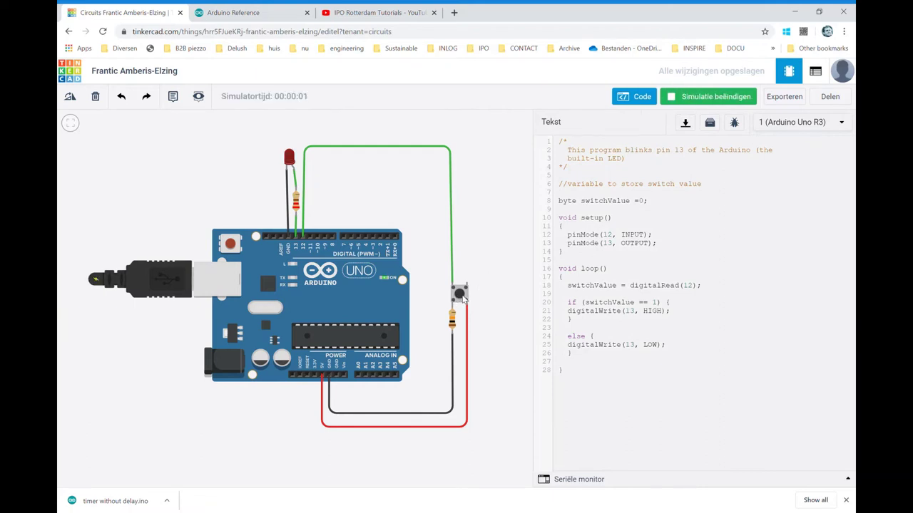
{"action": "left_click", "coordinate": [460, 294]}
{"action": "left_click", "coordinate": [459, 293]}
{"action": "left_click", "coordinate": [718, 95]}
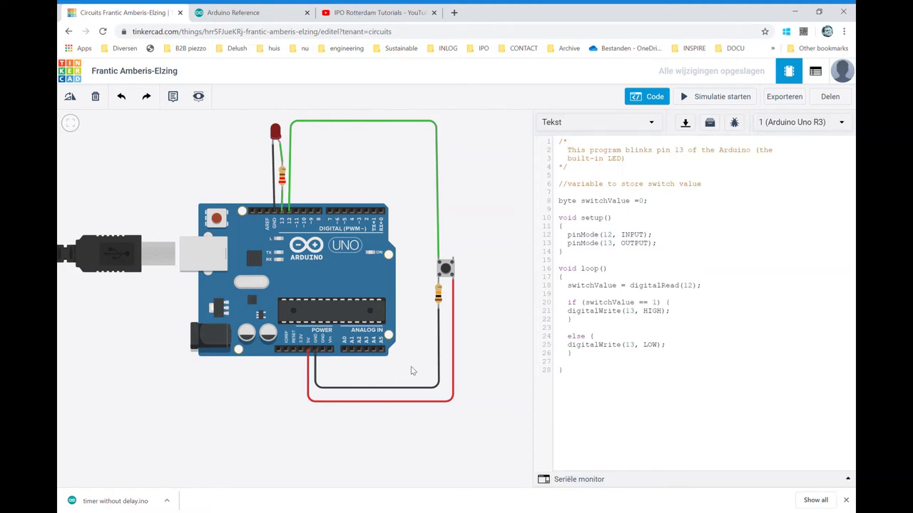
- Drag a Potentiometer from the Ingang components onto the canvas below the Arduino Uno
{"action": "left_click", "coordinate": [652, 98]}
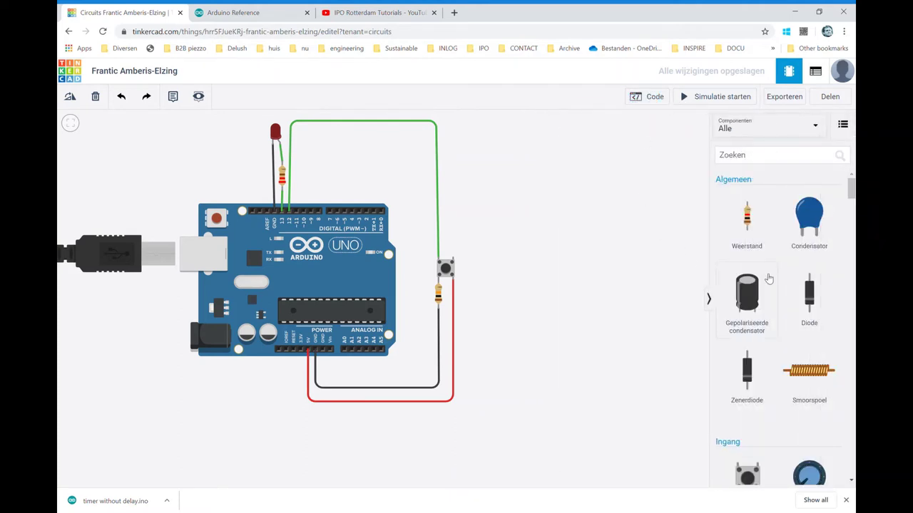
{"action": "scroll", "coordinate": [768, 281], "scroll_direction": "down", "scroll_amount": 2}
{"action": "mouse_move", "coordinate": [820, 372]}
{"action": "left_mouse_down"}
{"action": "mouse_move", "coordinate": [312, 422]}
{"action": "mouse_move", "coordinate": [330, 452]}
{"action": "left_mouse_up"}
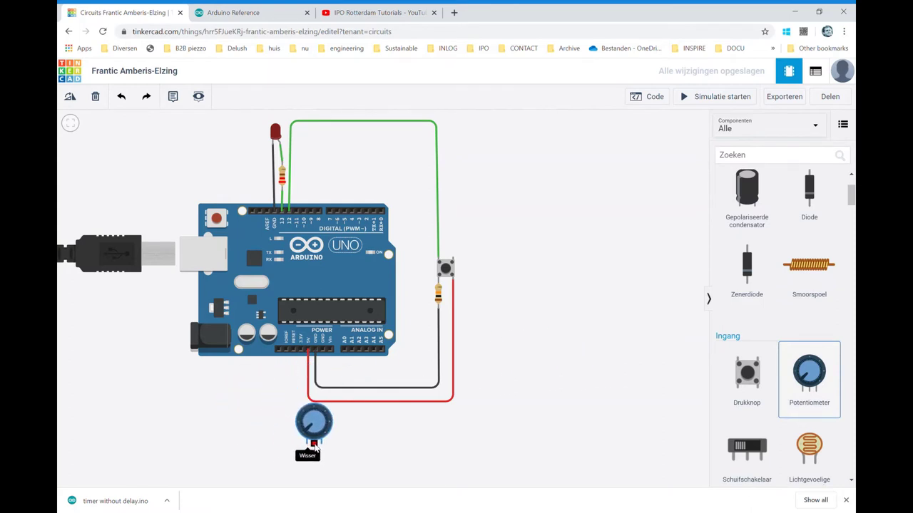
{"action": "left_click", "coordinate": [432, 454]}
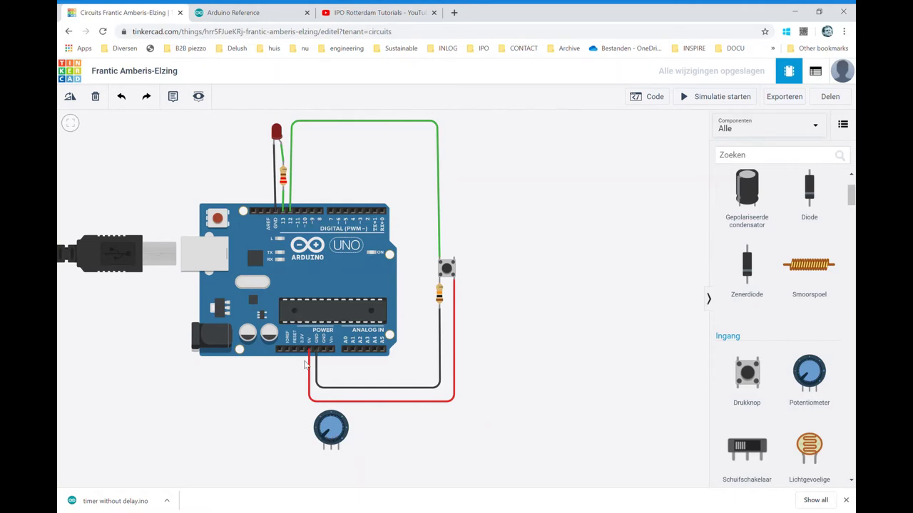
- Wire the potentiometer's left pin to the 5V pin and colour that wire red
{"action": "left_click", "coordinate": [326, 403]}
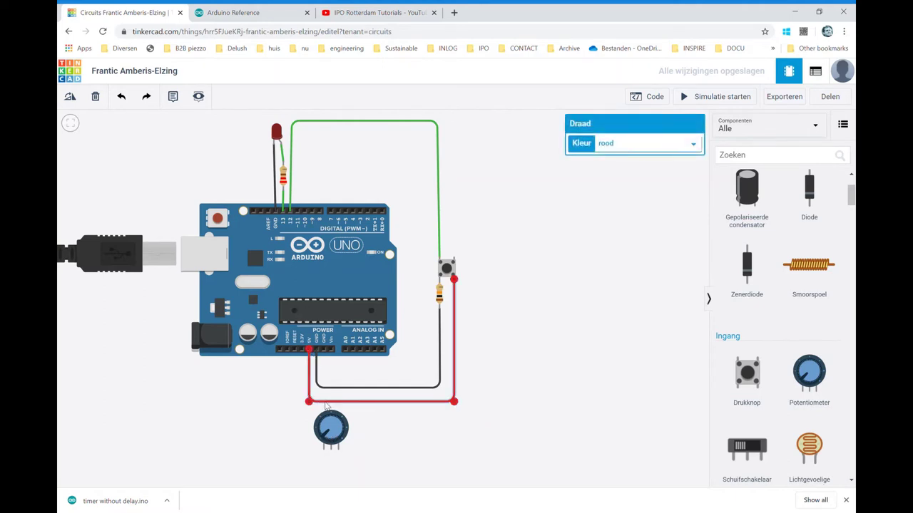
{"action": "left_click", "coordinate": [431, 447]}
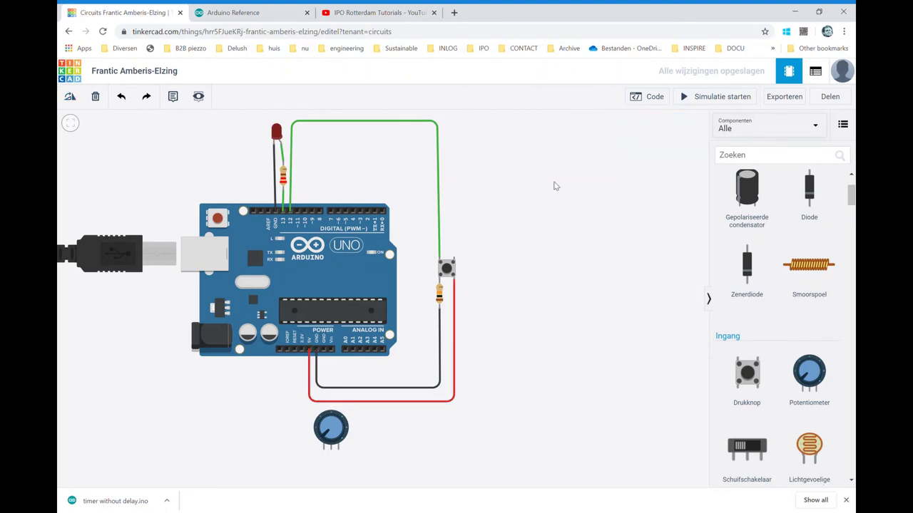
{"action": "left_click", "coordinate": [322, 447]}
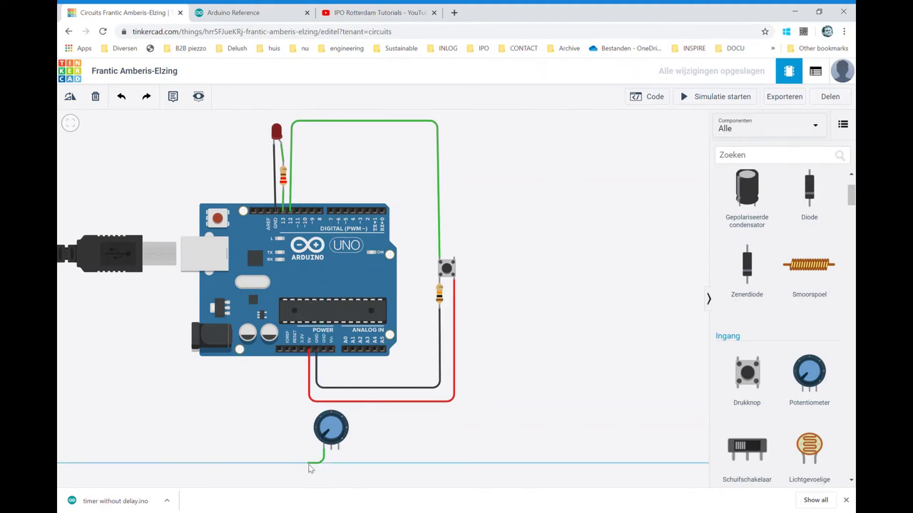
{"action": "left_click", "coordinate": [309, 463]}
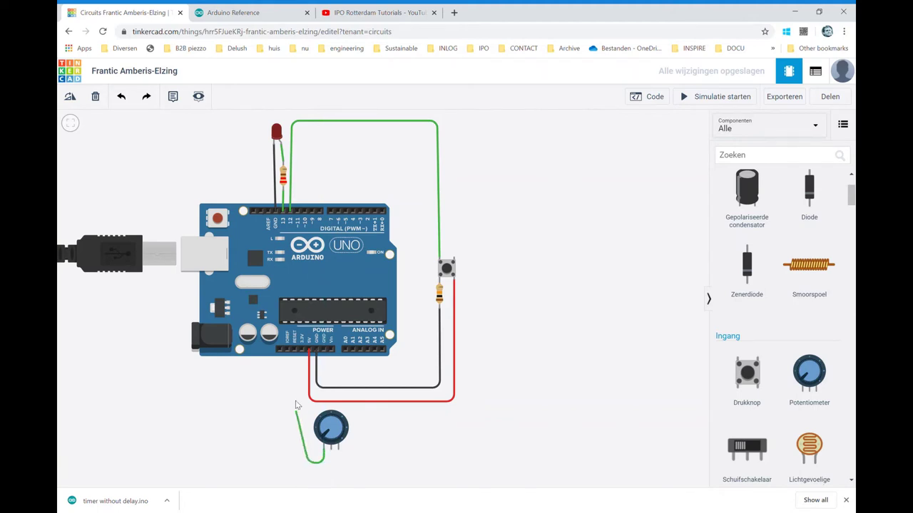
{"action": "left_click", "coordinate": [309, 349]}
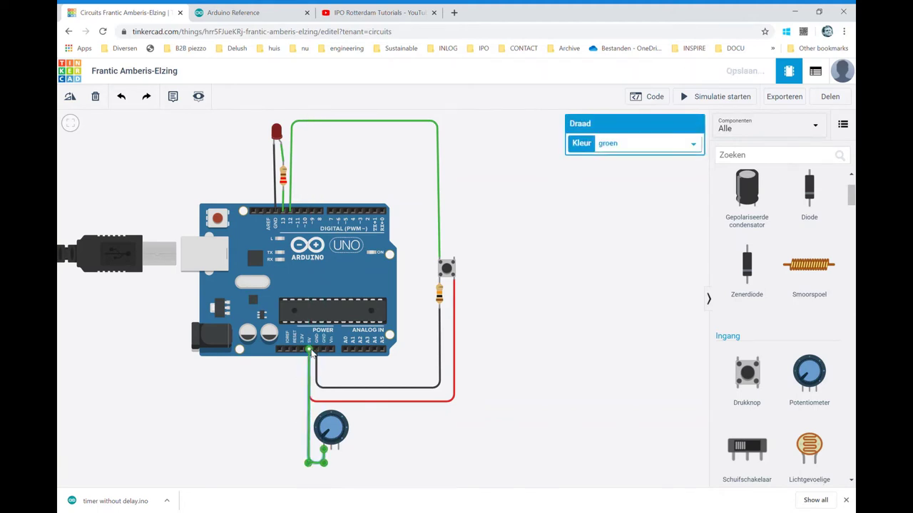
{"action": "left_click", "coordinate": [621, 154]}
{"action": "left_click", "coordinate": [615, 177]}
{"action": "left_click", "coordinate": [457, 442]}
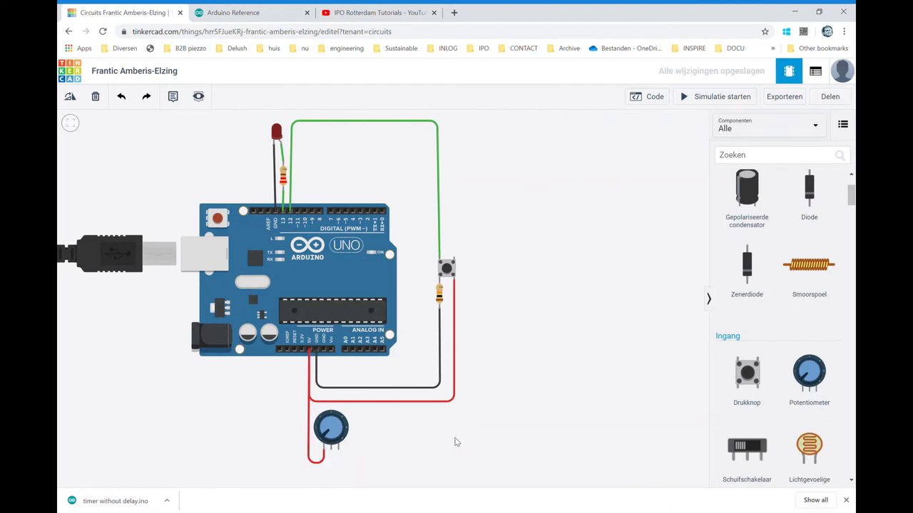
- Route a wire from the potentiometer's other outer pin around to the GND pin
{"action": "left_click", "coordinate": [338, 451]}
{"action": "left_click", "coordinate": [339, 462]}
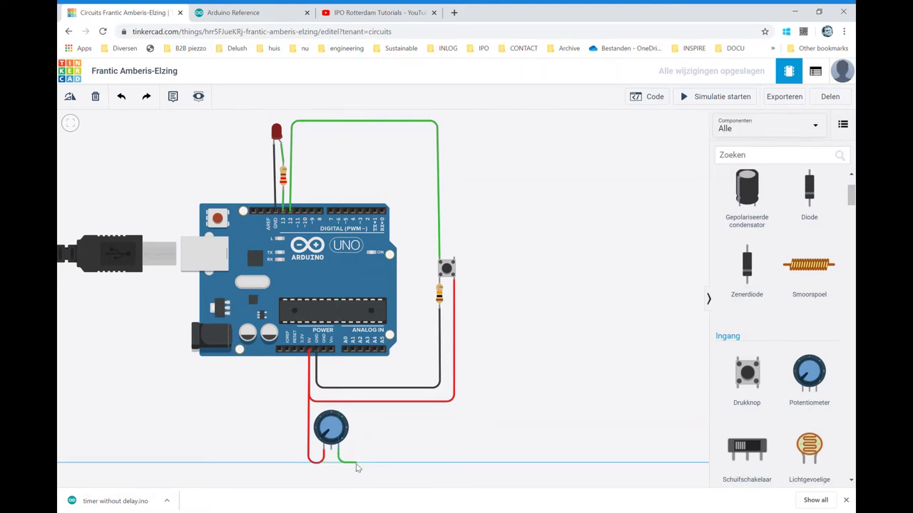
{"action": "left_click", "coordinate": [361, 463]}
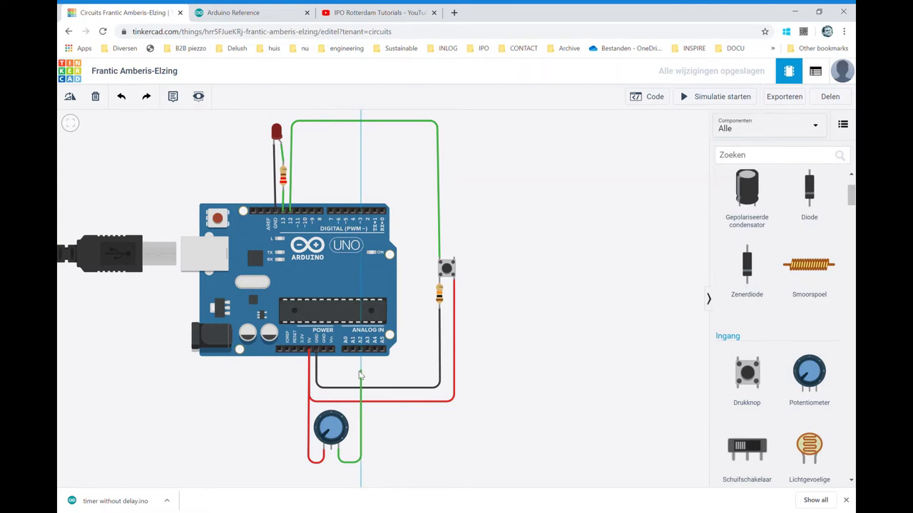
{"action": "left_click", "coordinate": [360, 383]}
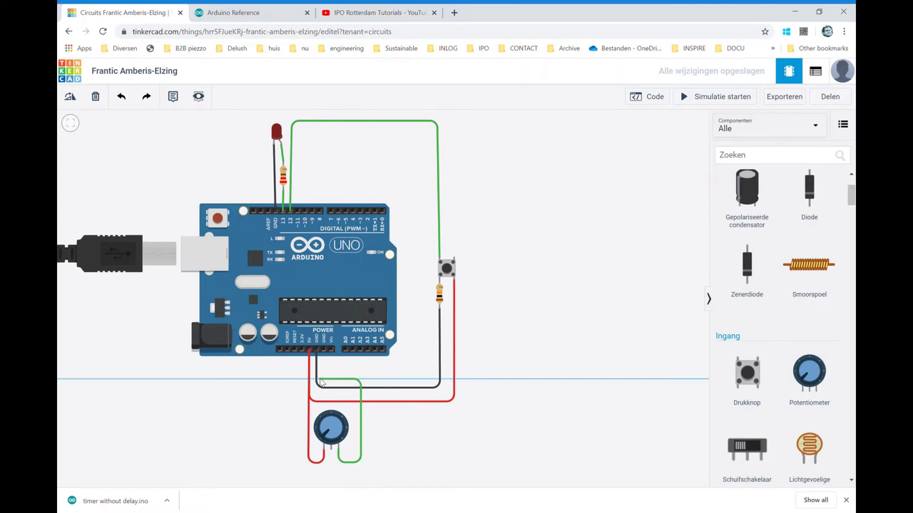
{"action": "left_click", "coordinate": [323, 383]}
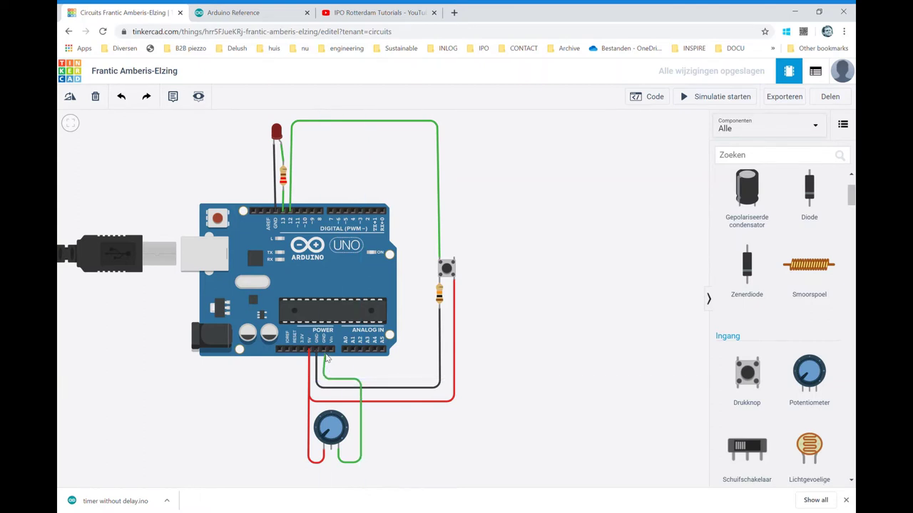
{"action": "left_click", "coordinate": [323, 353]}
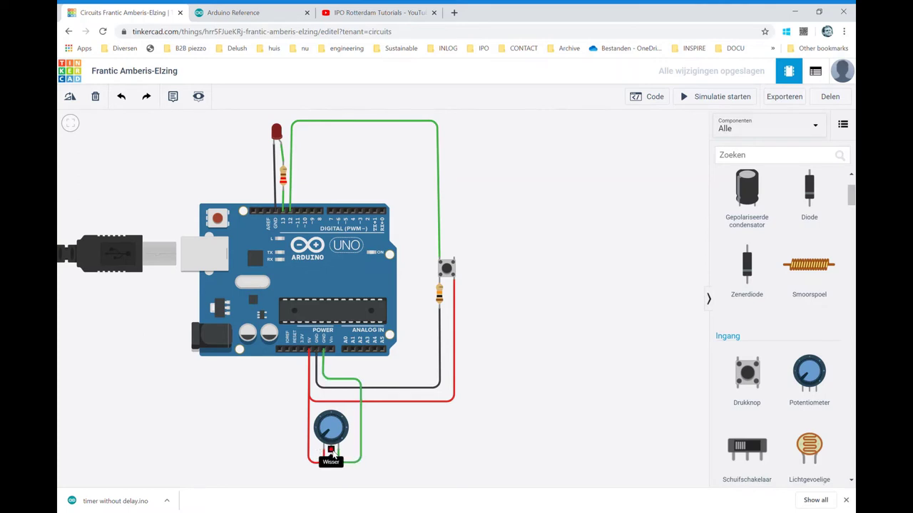
- Connect the potentiometer's middle pin to analog pin A1 and colour that wire orange
{"action": "left_click", "coordinate": [331, 452]}
{"action": "left_click", "coordinate": [331, 470]}
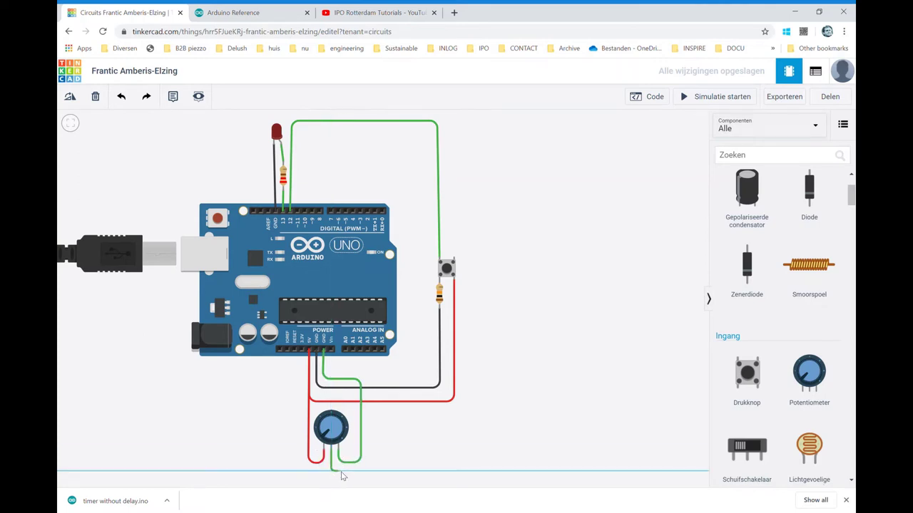
{"action": "left_click", "coordinate": [378, 471]}
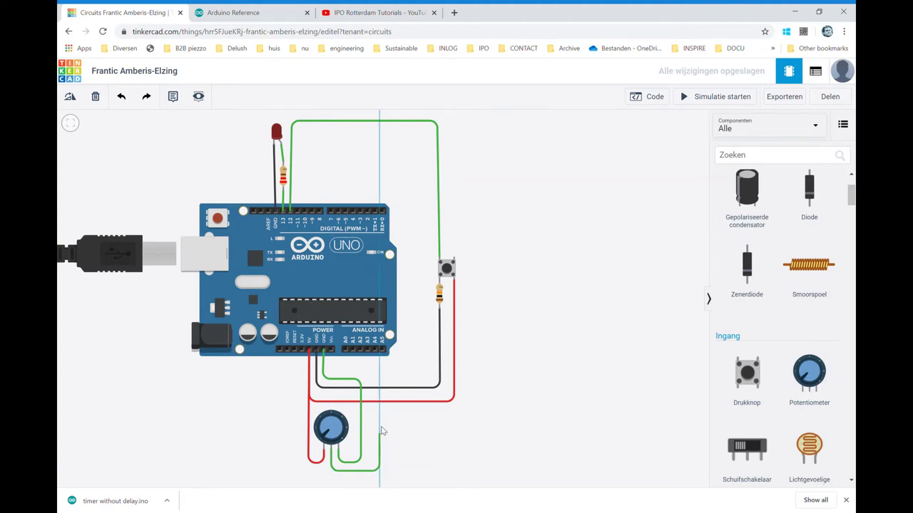
{"action": "left_click", "coordinate": [375, 370]}
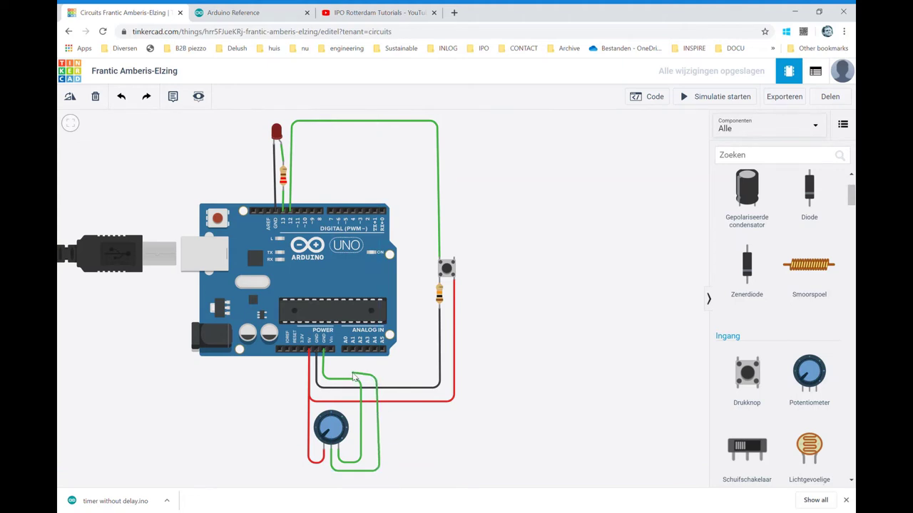
{"action": "left_click", "coordinate": [351, 370]}
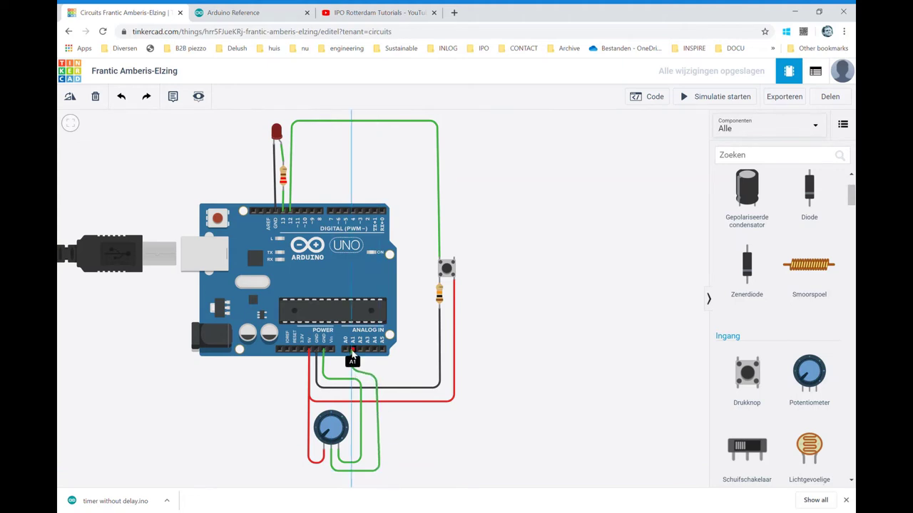
{"action": "left_click", "coordinate": [352, 349]}
{"action": "left_click", "coordinate": [507, 411]}
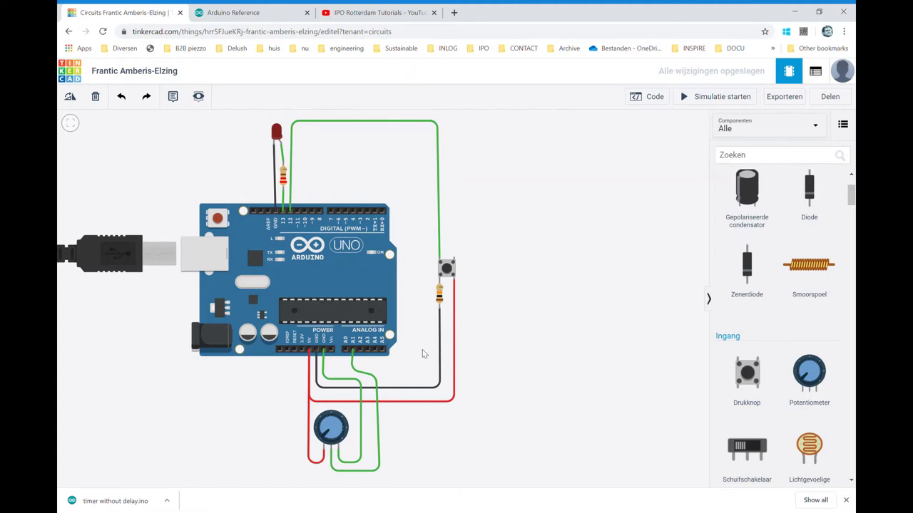
{"action": "left_click", "coordinate": [380, 453]}
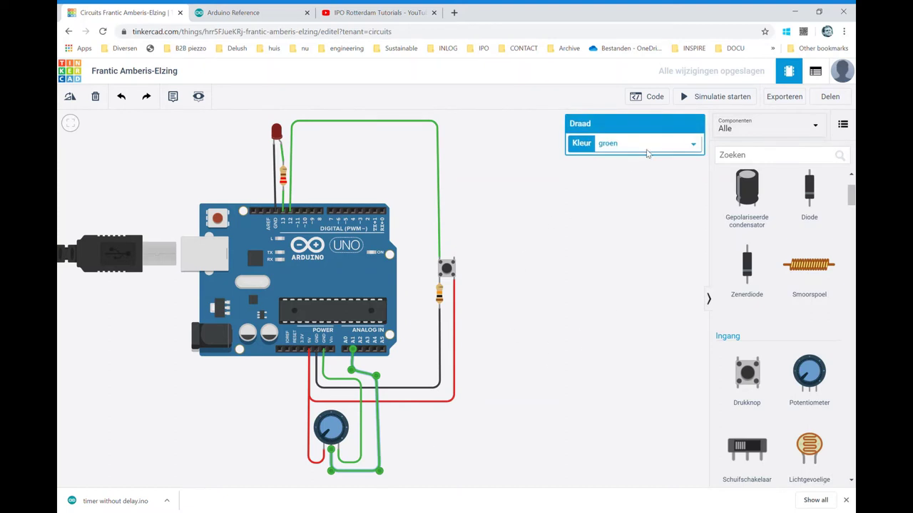
{"action": "left_click", "coordinate": [549, 385]}
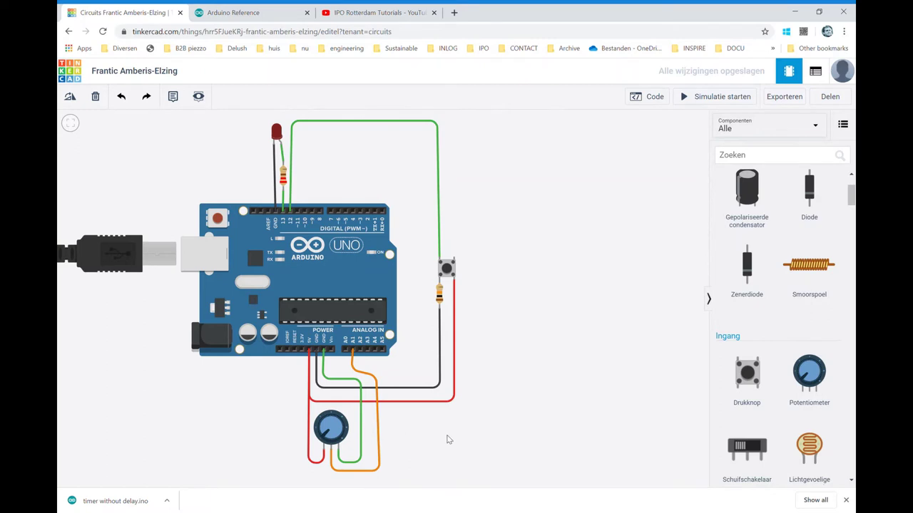
{"action": "scroll", "coordinate": [462, 433], "scroll_direction": "up", "scroll_amount": 1}
{"action": "scroll", "coordinate": [452, 436], "scroll_direction": "down", "scroll_amount": 3}
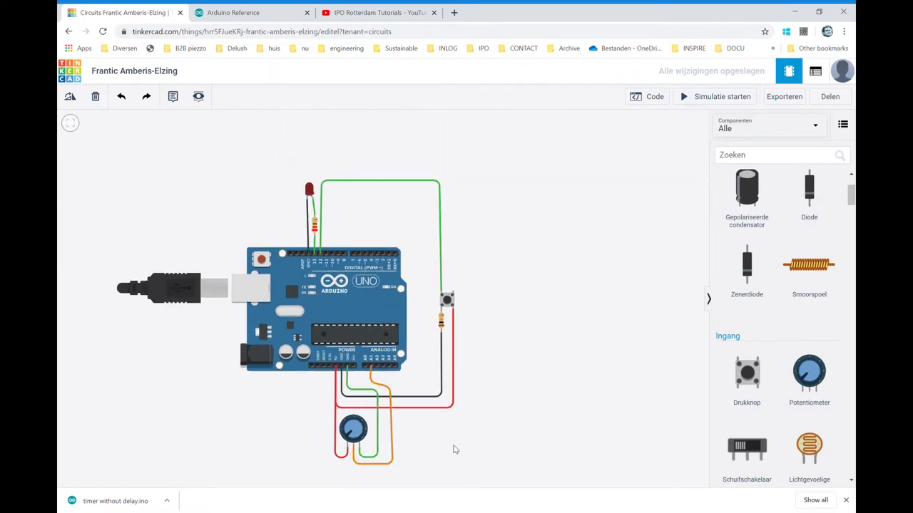
{"action": "mouse_move", "coordinate": [453, 450]}
{"action": "left_mouse_down"}
{"action": "mouse_move", "coordinate": [456, 427]}
{"action": "mouse_move", "coordinate": [486, 397]}
{"action": "left_mouse_up"}
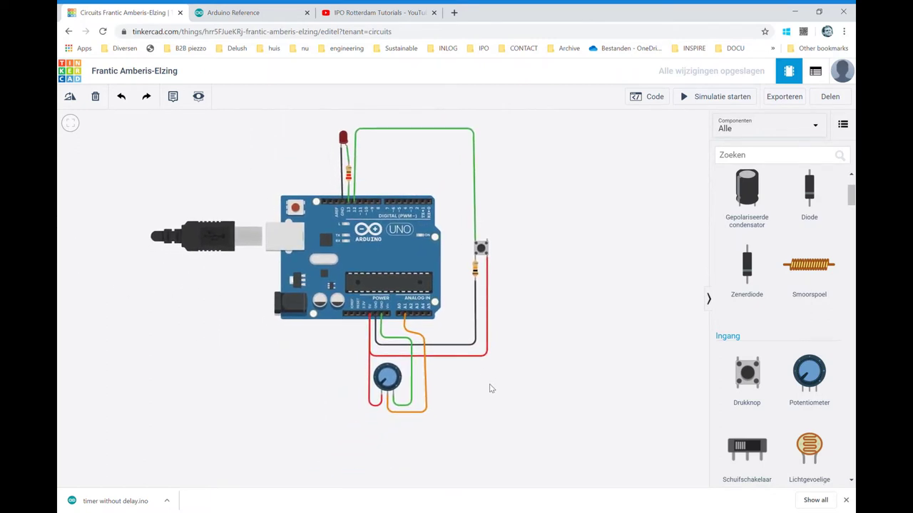
{"action": "scroll", "coordinate": [490, 388], "scroll_direction": "up", "scroll_amount": 1}
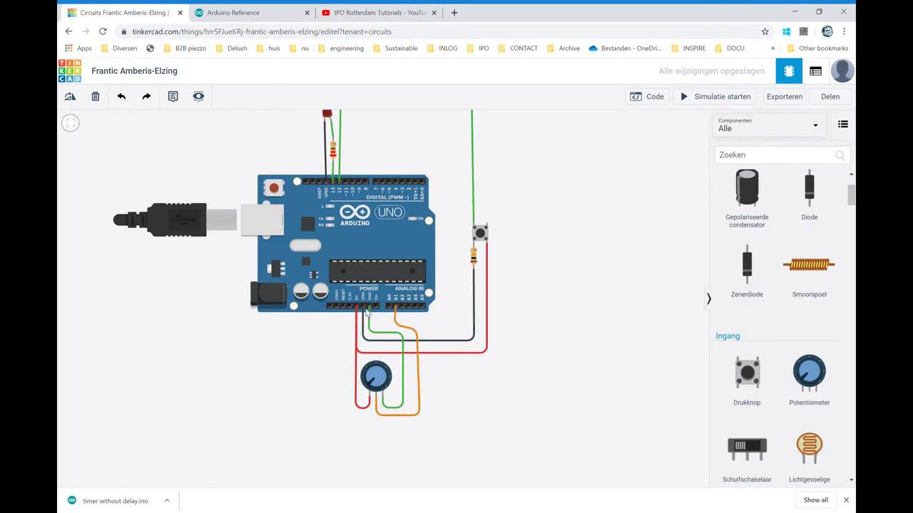
{"action": "left_click", "coordinate": [377, 379]}
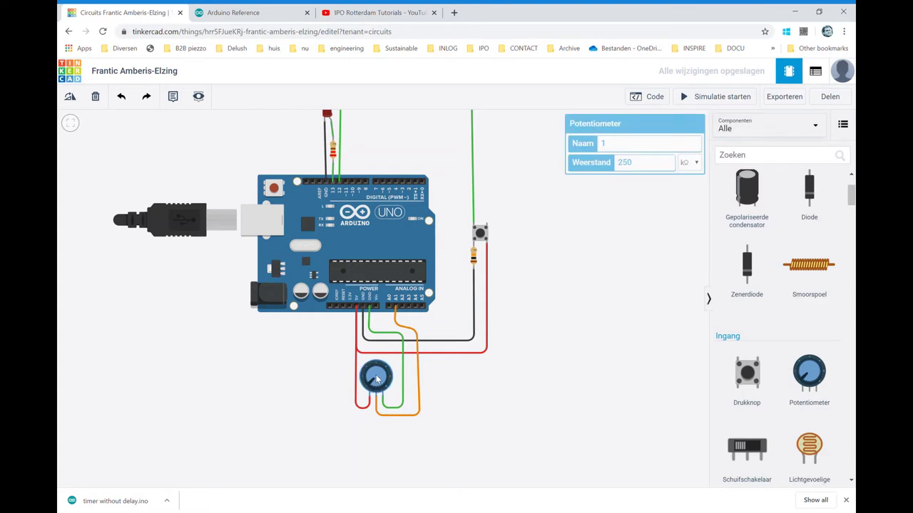
{"action": "left_click", "coordinate": [564, 360]}
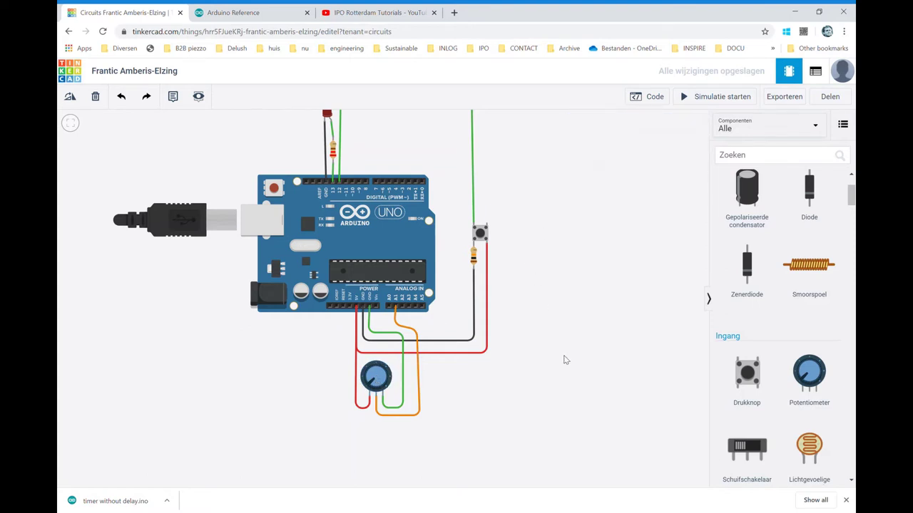
{"action": "left_click", "coordinate": [383, 370]}
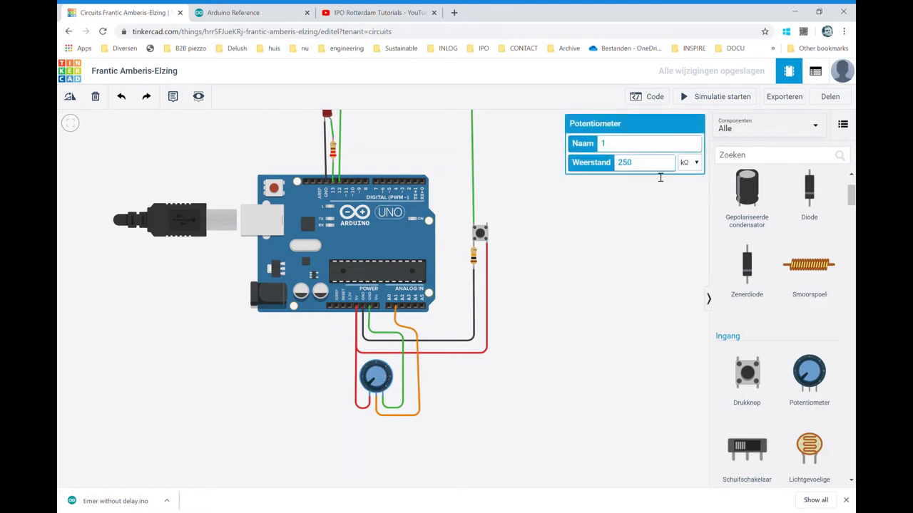
{"action": "left_click", "coordinate": [584, 263]}
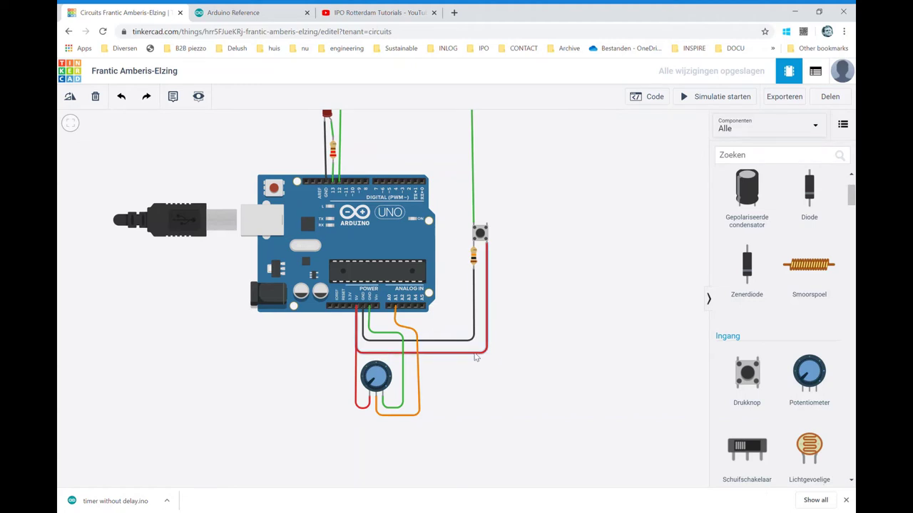
{"action": "scroll", "coordinate": [406, 146], "scroll_direction": "down", "scroll_amount": 2}
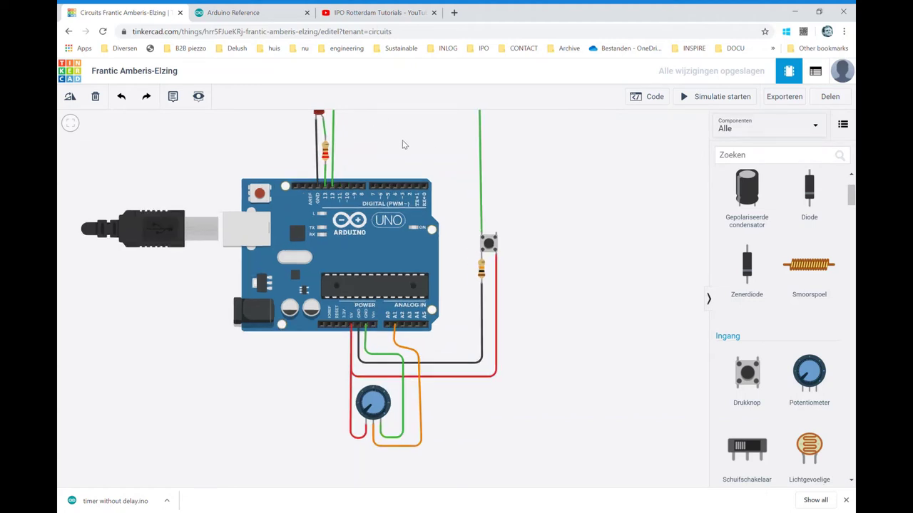
{"action": "scroll", "coordinate": [420, 130], "scroll_direction": "up", "scroll_amount": 2}
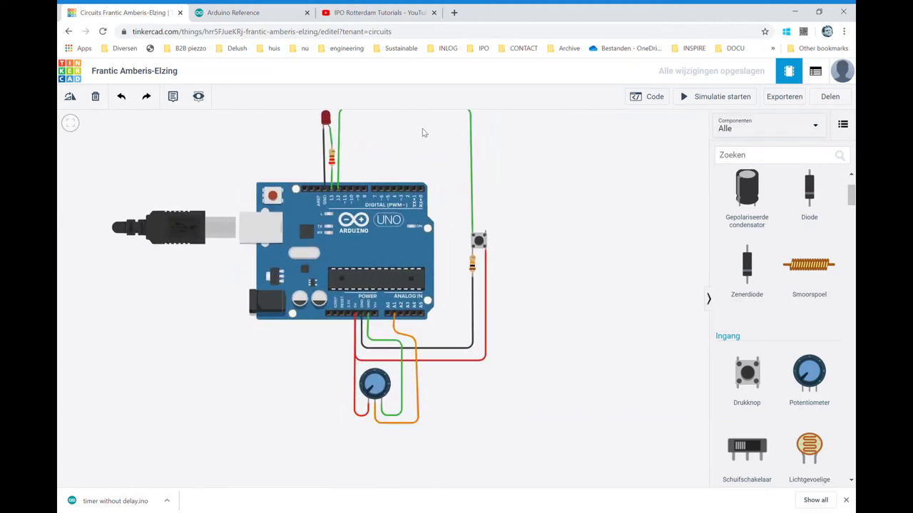
{"action": "left_click_drag", "start_coordinate": [411, 124], "coordinate": [408, 136]}
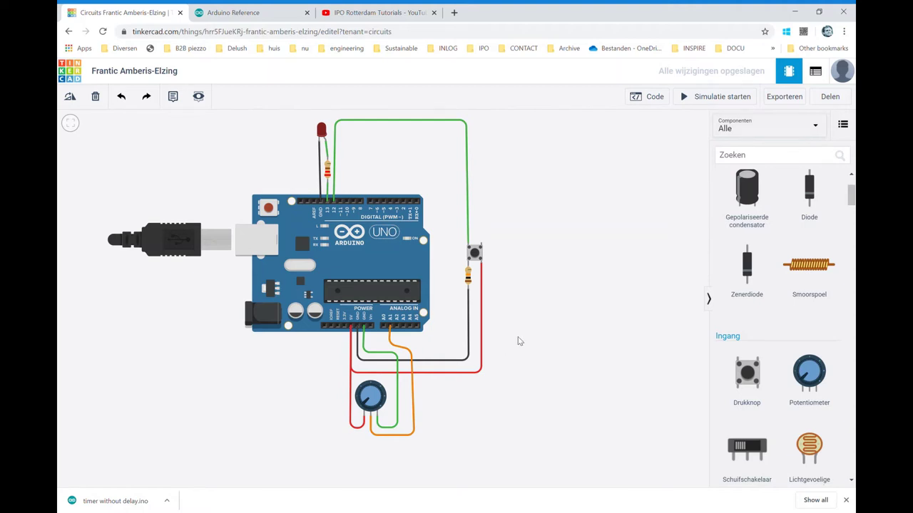
{"action": "left_click_drag", "start_coordinate": [509, 382], "coordinate": [533, 361]}
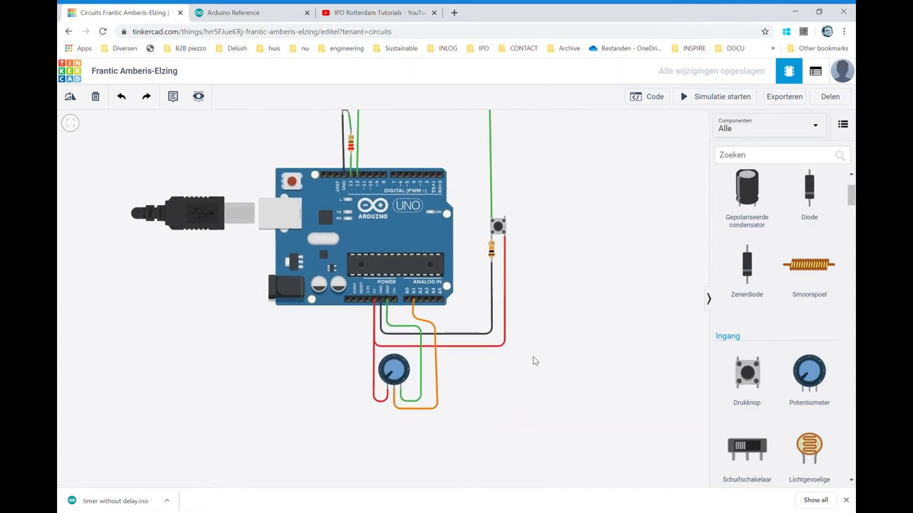
{"action": "scroll", "coordinate": [539, 360], "scroll_direction": "down", "scroll_amount": 1}
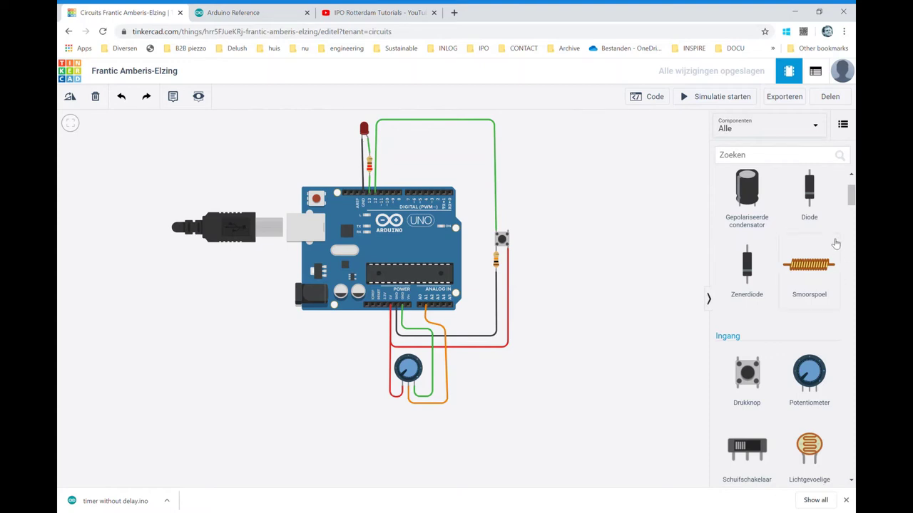
- Show all components, scroll to Gereedschappen, and place a Multimeter below the circuit beside the potentiometer
{"action": "left_click", "coordinate": [825, 130]}
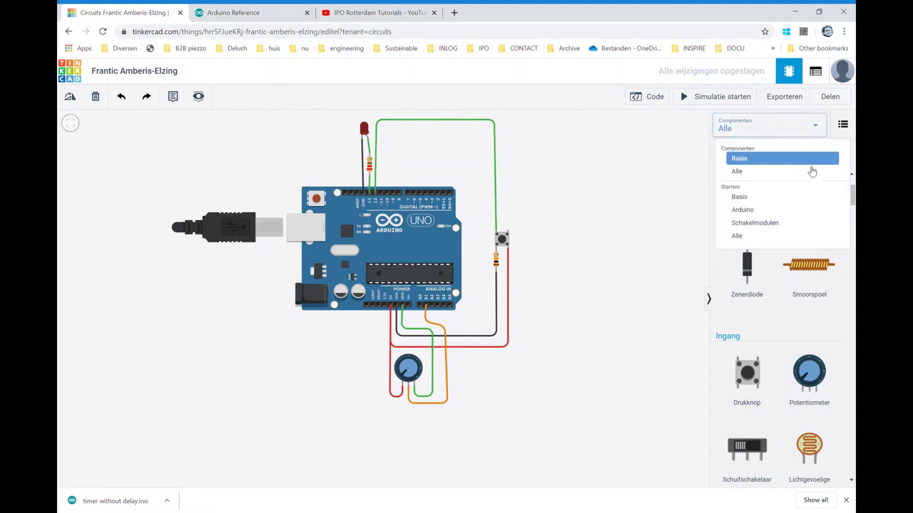
{"action": "left_click", "coordinate": [758, 169]}
{"action": "scroll", "coordinate": [777, 285], "scroll_direction": "down", "scroll_amount": 3}
{"action": "scroll", "coordinate": [784, 306], "scroll_direction": "down", "scroll_amount": 3}
{"action": "scroll", "coordinate": [791, 321], "scroll_direction": "down", "scroll_amount": 3}
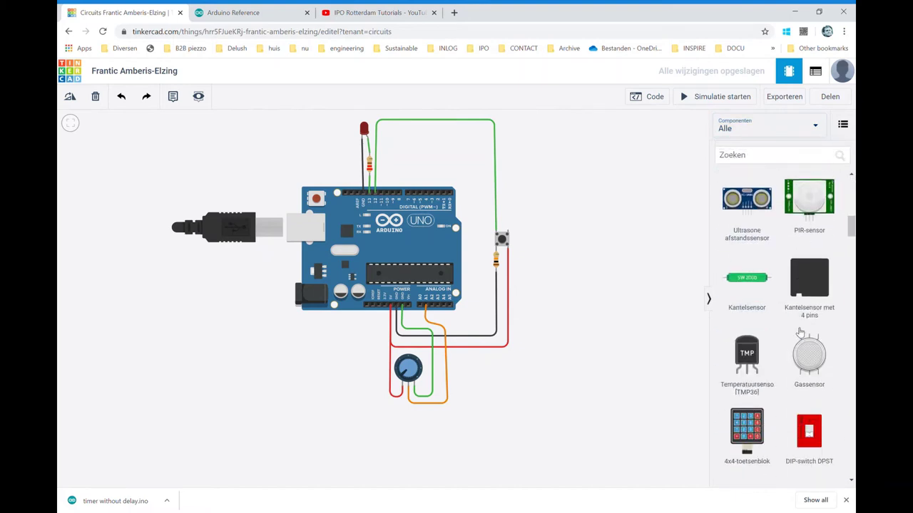
{"action": "scroll", "coordinate": [800, 333], "scroll_direction": "down", "scroll_amount": 2}
{"action": "scroll", "coordinate": [800, 333], "scroll_direction": "down", "scroll_amount": 3}
{"action": "scroll", "coordinate": [800, 333], "scroll_direction": "down", "scroll_amount": 3}
{"action": "scroll", "coordinate": [800, 333], "scroll_direction": "down", "scroll_amount": 3}
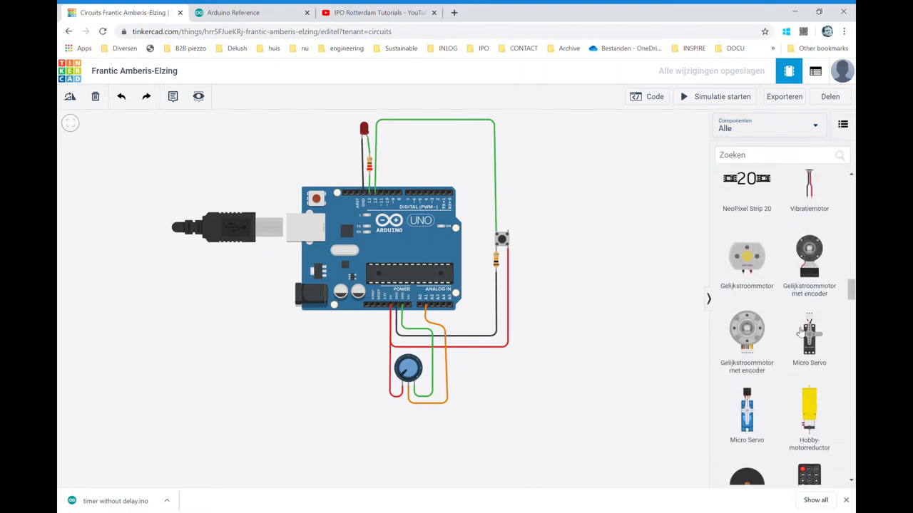
{"action": "scroll", "coordinate": [800, 332], "scroll_direction": "down", "scroll_amount": 2}
{"action": "scroll", "coordinate": [800, 332], "scroll_direction": "down", "scroll_amount": 3}
{"action": "scroll", "coordinate": [800, 332], "scroll_direction": "down", "scroll_amount": 3}
{"action": "scroll", "coordinate": [800, 333], "scroll_direction": "down", "scroll_amount": 3}
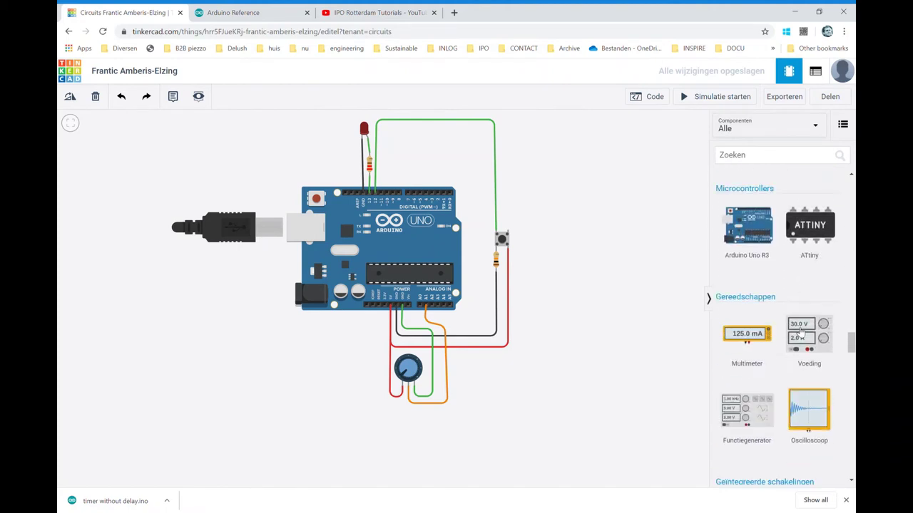
{"action": "left_click_drag", "start_coordinate": [754, 327], "coordinate": [510, 406]}
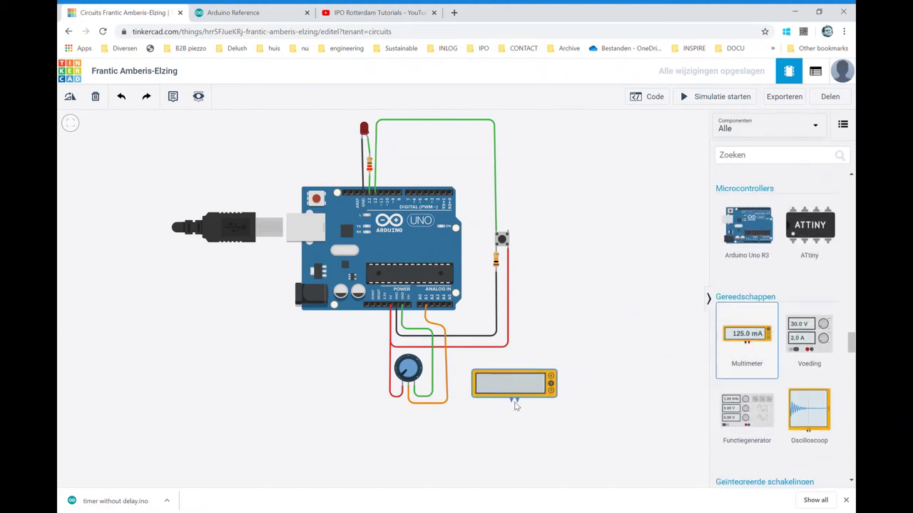
{"action": "left_click", "coordinate": [590, 410]}
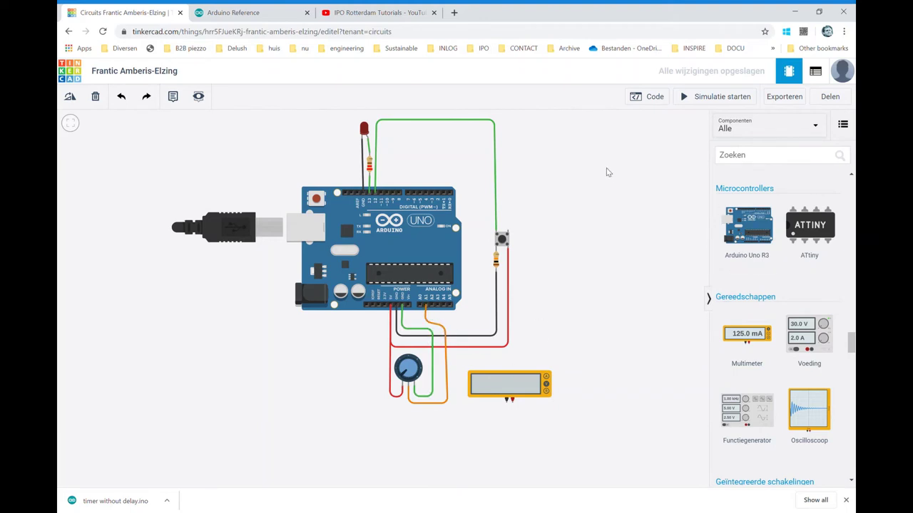
- Change the potentiometer's green GND wire colour to black (zwart)
{"action": "scroll", "coordinate": [501, 425], "scroll_direction": "up", "scroll_amount": 2}
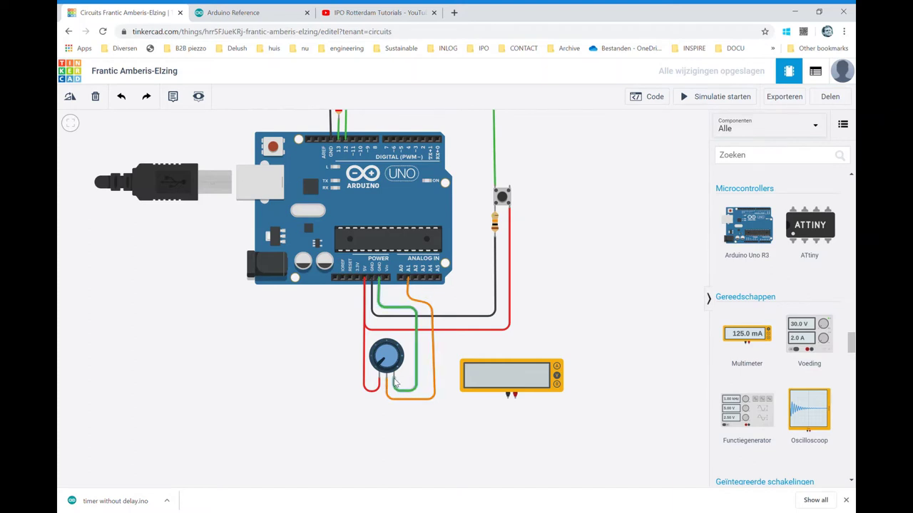
{"action": "left_click", "coordinate": [394, 383]}
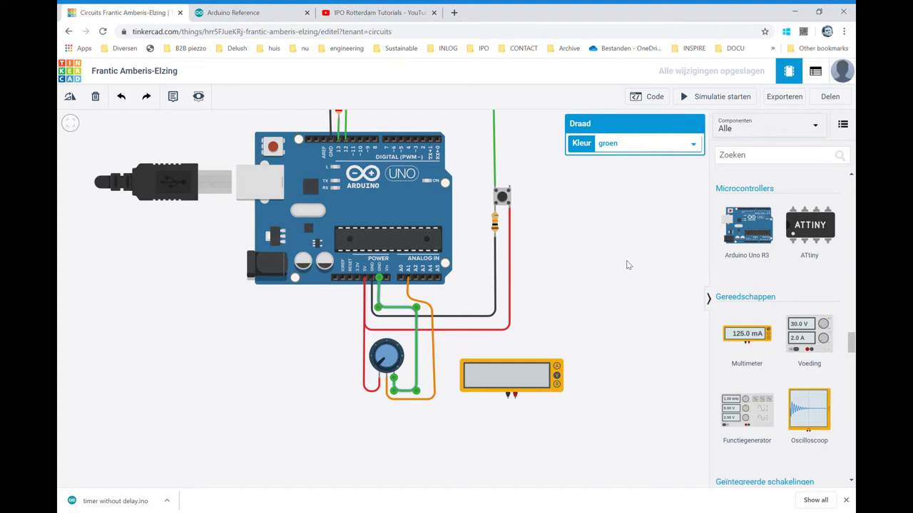
{"action": "key", "text": "1"}
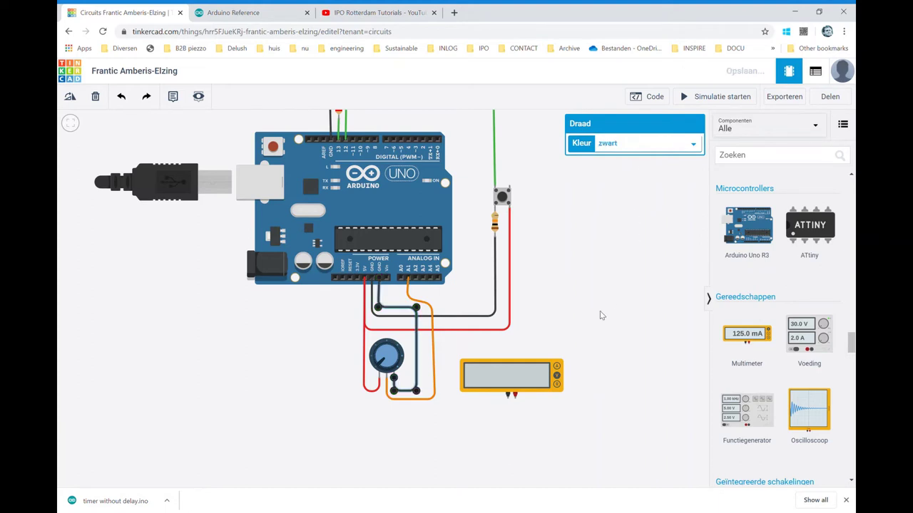
{"action": "left_click", "coordinate": [592, 328]}
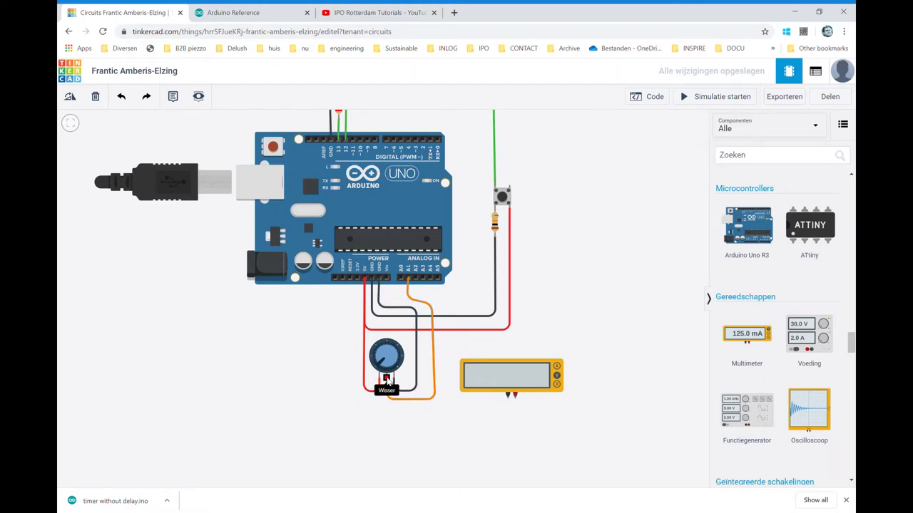
- Wire the potentiometer wiper to the multimeter's red probe with an orange wire
{"action": "left_click", "coordinate": [385, 379]}
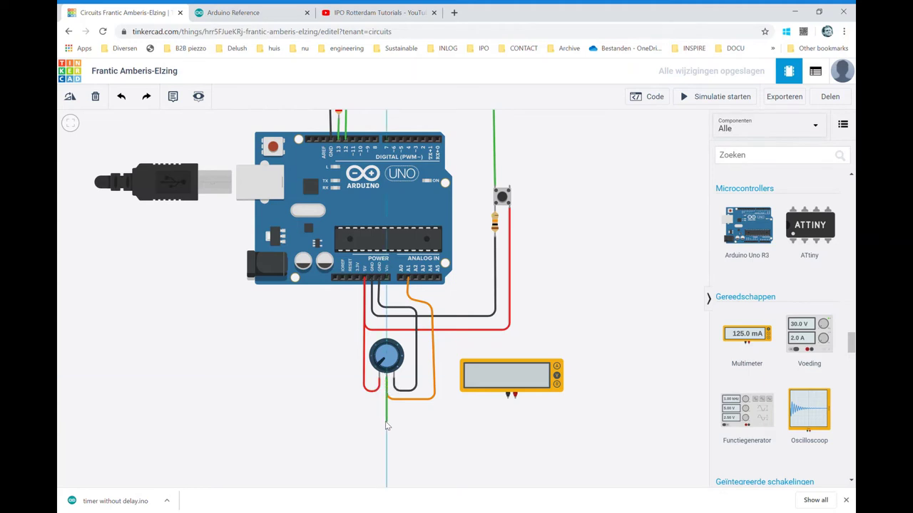
{"action": "left_click", "coordinate": [385, 422]}
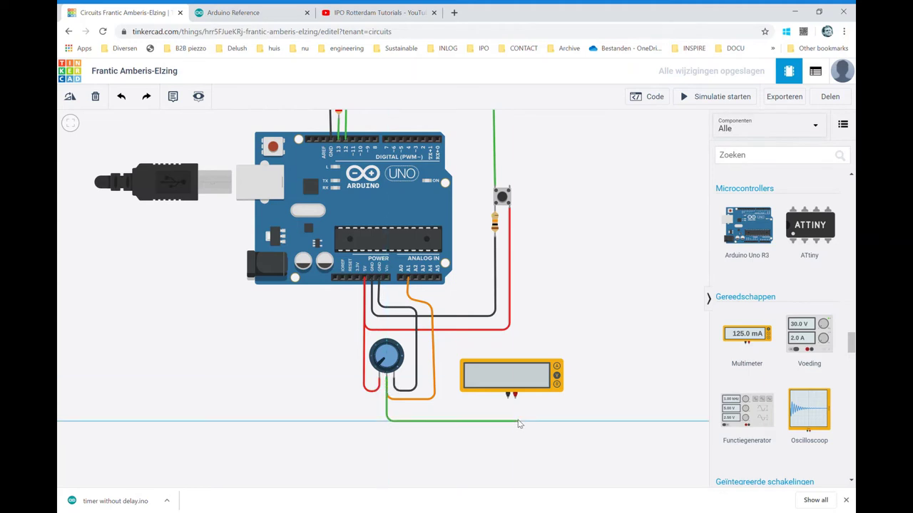
{"action": "left_click", "coordinate": [518, 421]}
{"action": "left_click", "coordinate": [515, 397]}
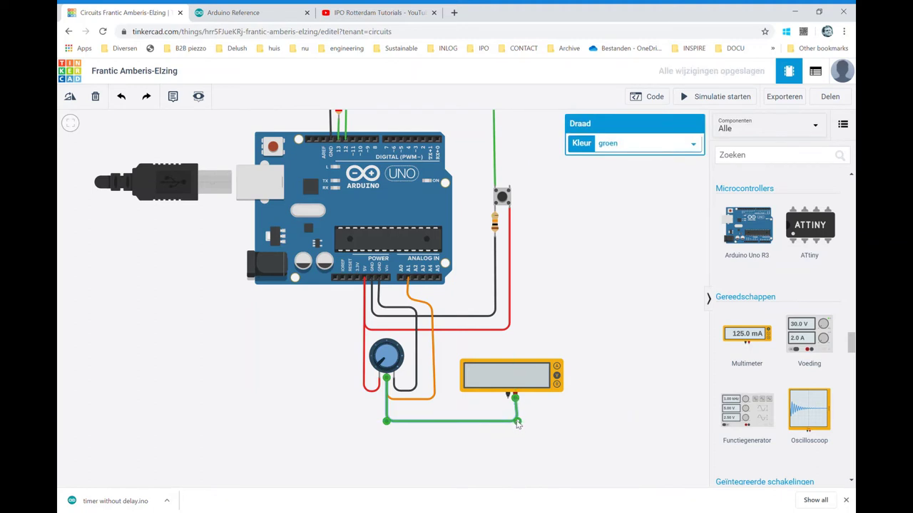
{"action": "left_click", "coordinate": [539, 421]}
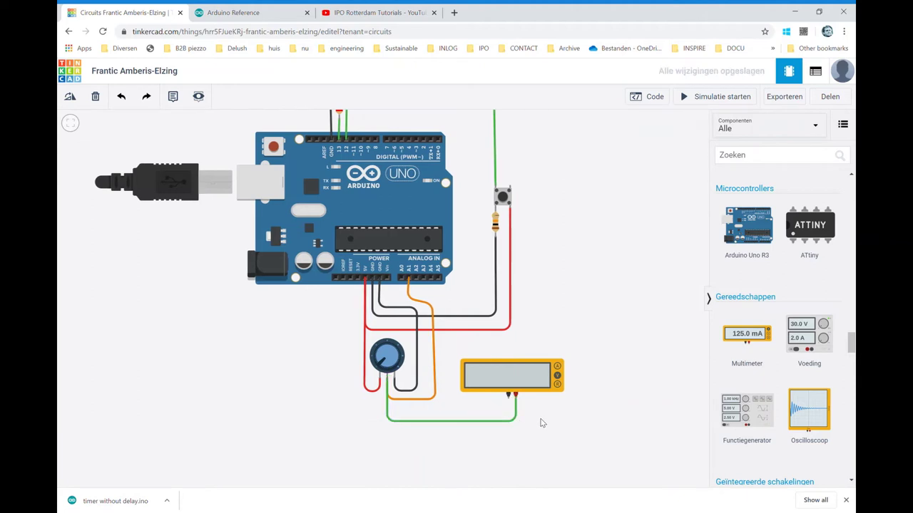
{"action": "left_click", "coordinate": [501, 421]}
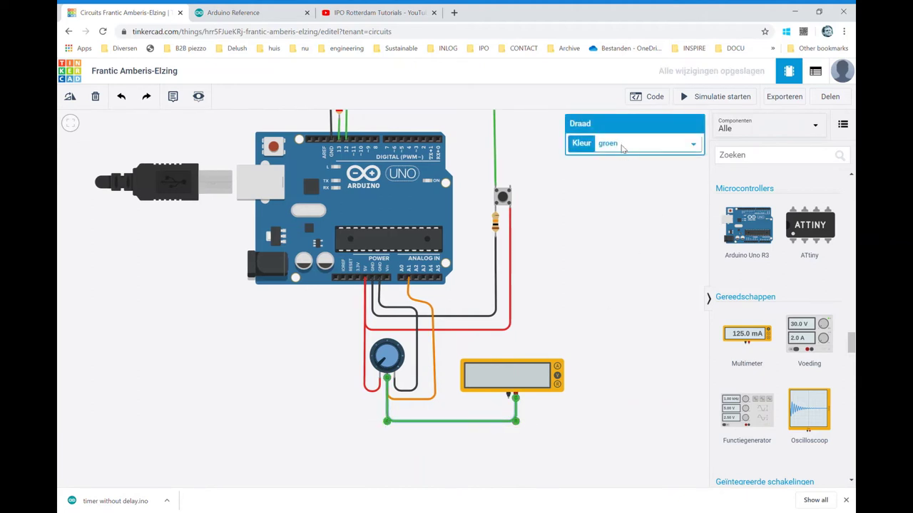
{"action": "key", "text": "3"}
{"action": "left_click", "coordinate": [541, 401]}
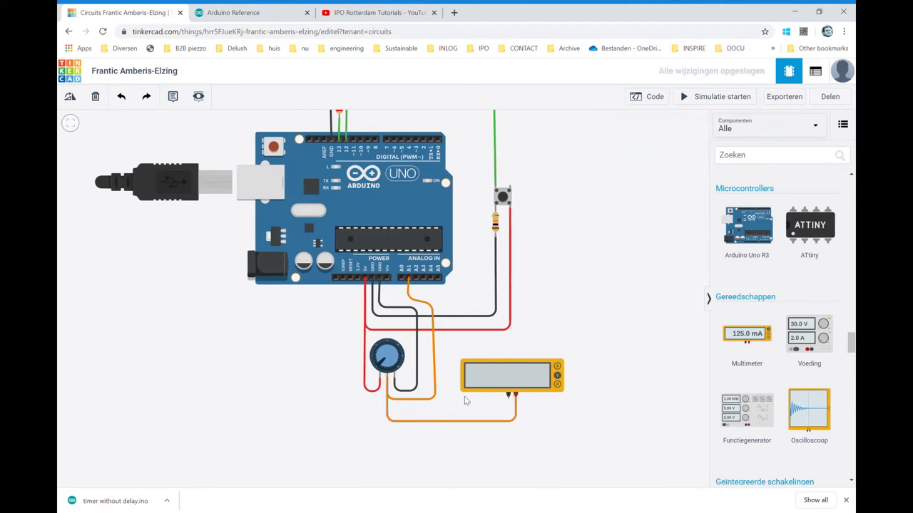
- Wire potentiometer Terminal 2 to the multimeter's black probe with a black wire
{"action": "left_click", "coordinate": [393, 378]}
{"action": "left_click", "coordinate": [394, 410]}
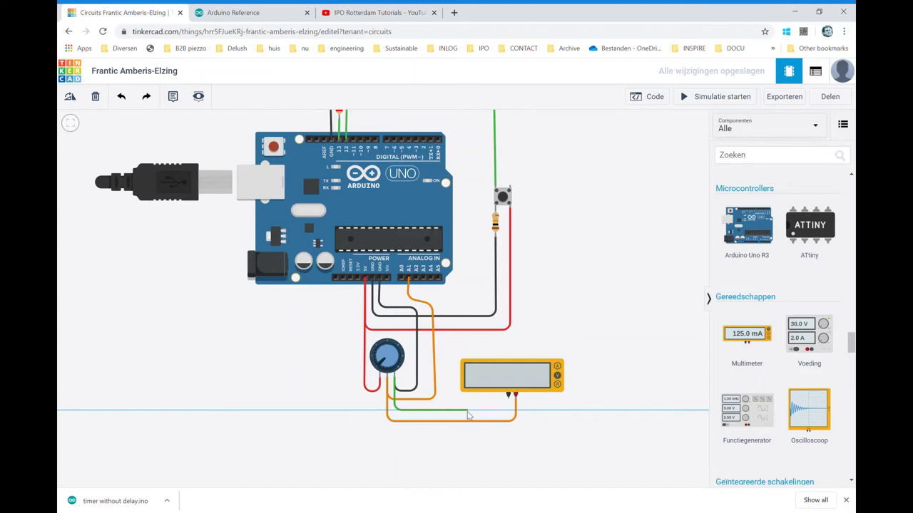
{"action": "left_click", "coordinate": [507, 411]}
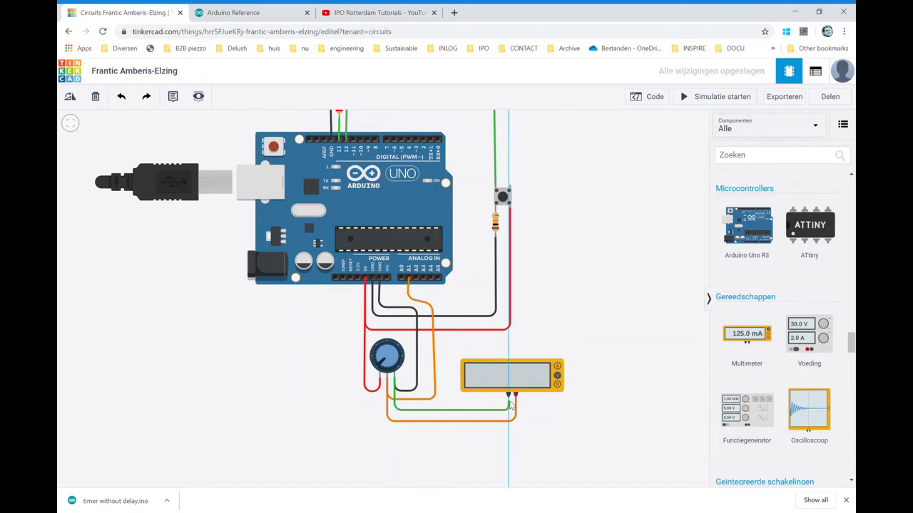
{"action": "left_click", "coordinate": [507, 397]}
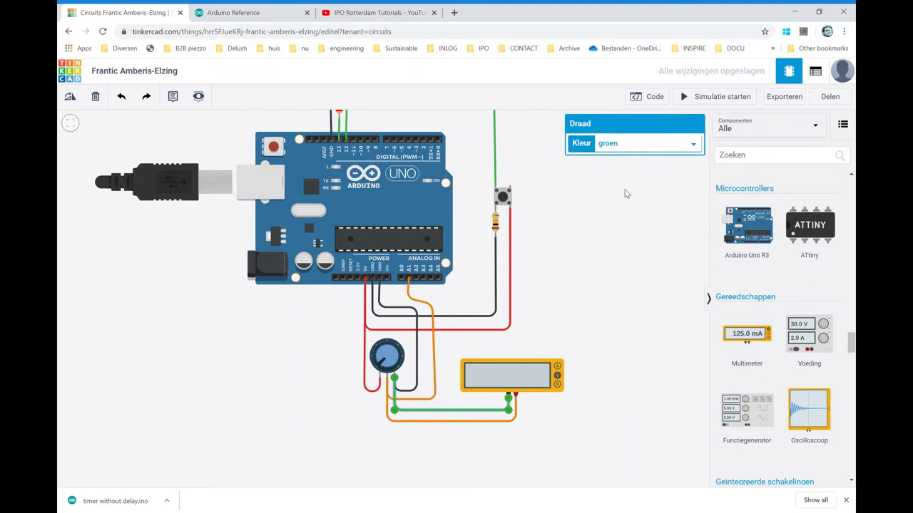
{"action": "left_click", "coordinate": [628, 158]}
{"action": "left_click", "coordinate": [575, 296]}
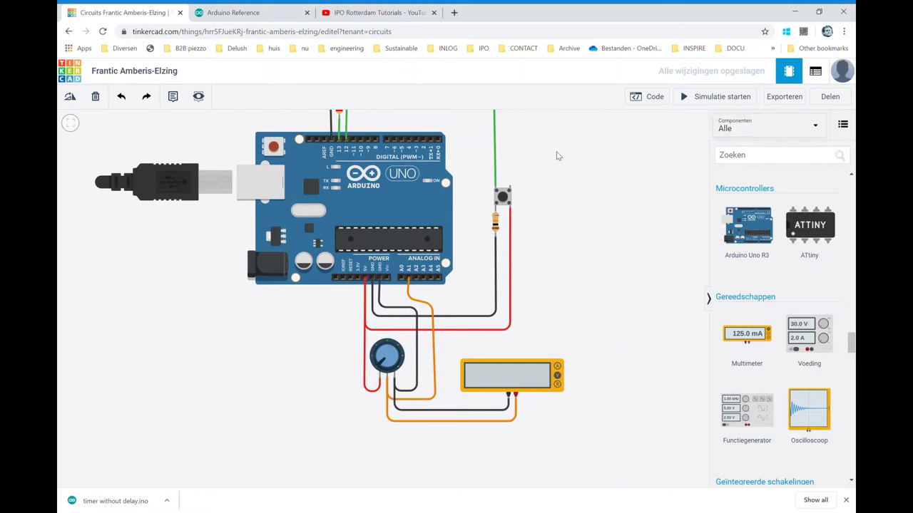
- Zoom to view the whole circuit and start the simulation (Simulatie starten) to read 5.00 V
{"action": "scroll", "coordinate": [558, 169], "scroll_direction": "up", "scroll_amount": 2}
{"action": "scroll", "coordinate": [557, 171], "scroll_direction": "down", "scroll_amount": 4}
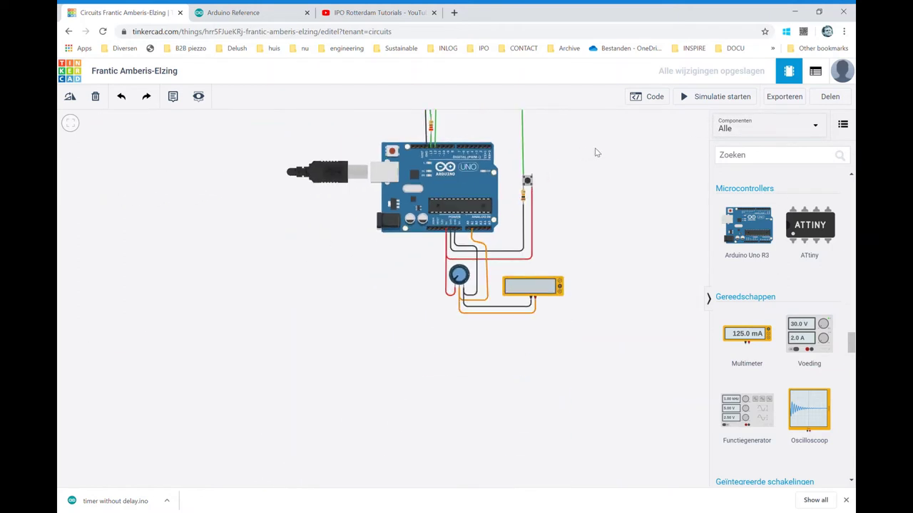
{"action": "scroll", "coordinate": [576, 176], "scroll_direction": "down", "scroll_amount": 1}
{"action": "scroll", "coordinate": [537, 204], "scroll_direction": "up", "scroll_amount": 1}
{"action": "scroll", "coordinate": [539, 205], "scroll_direction": "up", "scroll_amount": 1}
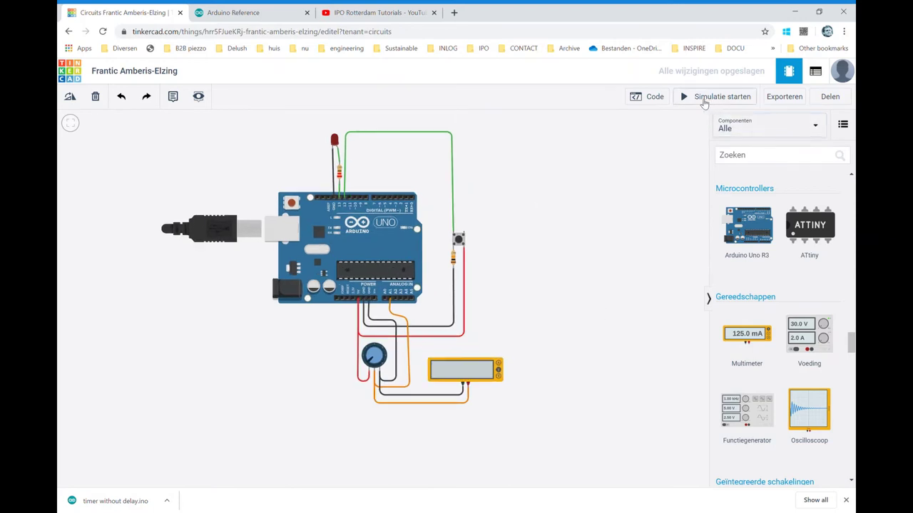
{"action": "left_click", "coordinate": [704, 104]}
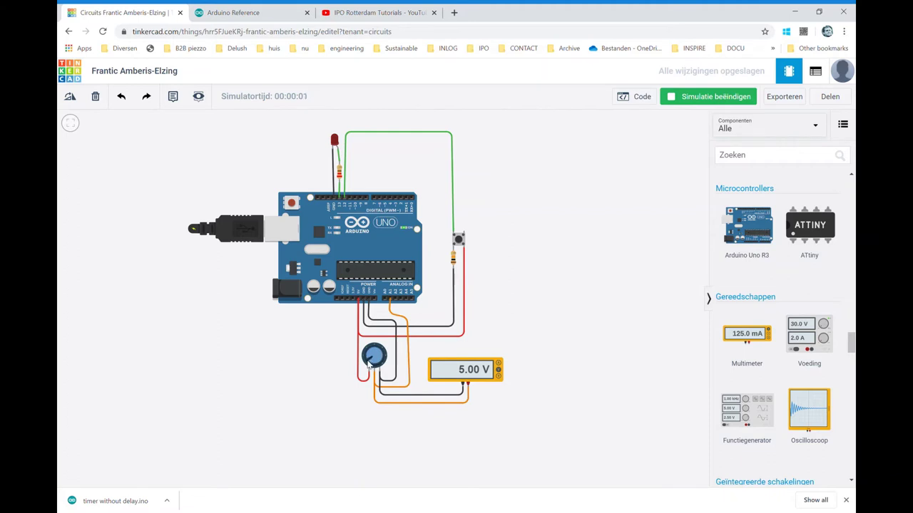
- Turn the potentiometer knob until the multimeter reads 2.50 V, then display the Code panel
{"action": "mouse_move", "coordinate": [368, 362]}
{"action": "left_mouse_down"}
{"action": "mouse_move", "coordinate": [381, 353]}
{"action": "mouse_move", "coordinate": [374, 357]}
{"action": "left_mouse_up"}
{"action": "scroll", "coordinate": [380, 374], "scroll_direction": "up", "scroll_amount": 1}
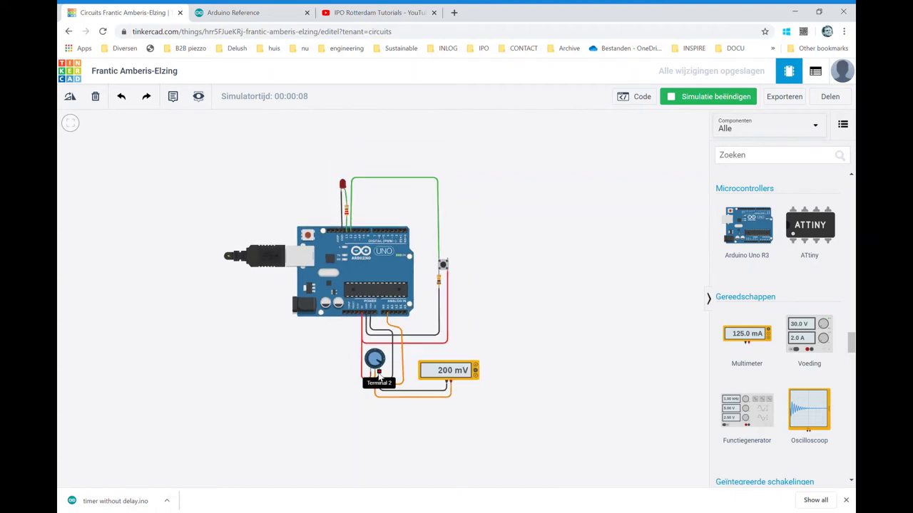
{"action": "scroll", "coordinate": [379, 374], "scroll_direction": "up", "scroll_amount": 1}
{"action": "scroll", "coordinate": [376, 373], "scroll_direction": "up", "scroll_amount": 1}
{"action": "scroll", "coordinate": [374, 372], "scroll_direction": "up", "scroll_amount": 1}
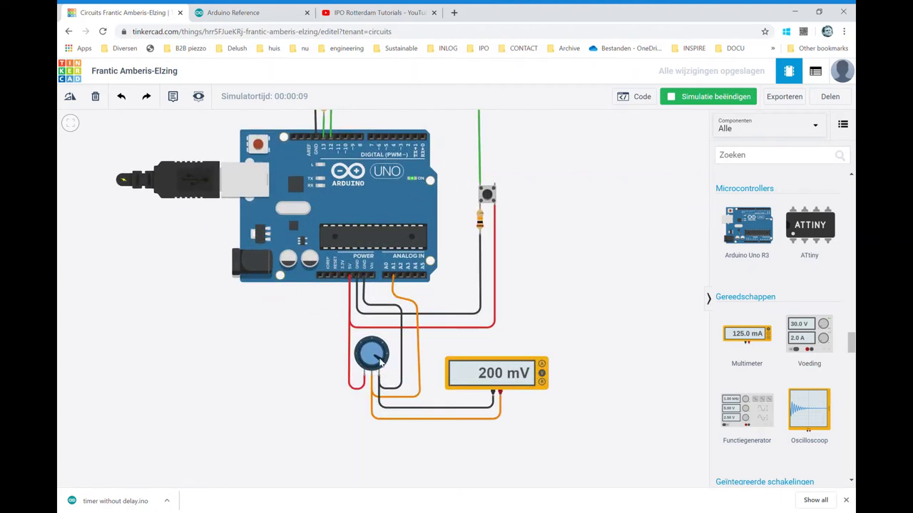
{"action": "mouse_move", "coordinate": [380, 363]}
{"action": "left_mouse_down"}
{"action": "mouse_move", "coordinate": [364, 366]}
{"action": "mouse_move", "coordinate": [372, 369]}
{"action": "mouse_move", "coordinate": [380, 351]}
{"action": "left_mouse_up"}
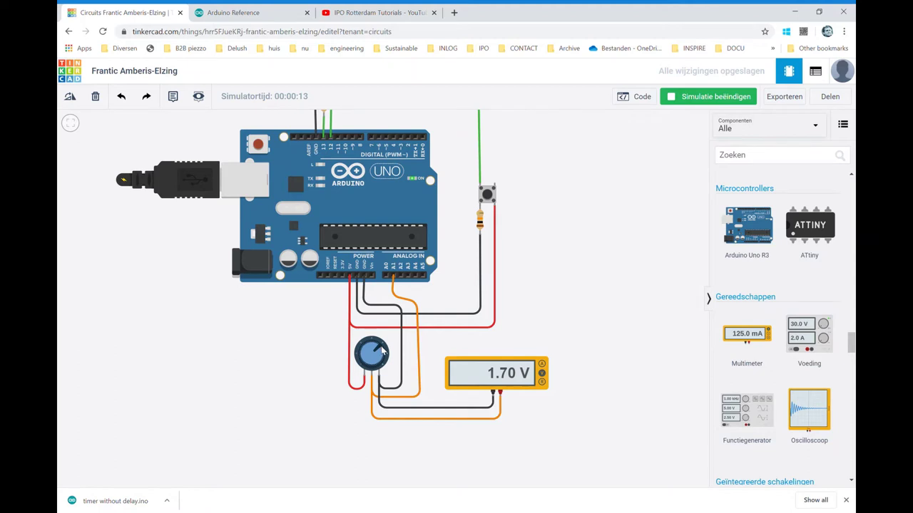
{"action": "left_click_drag", "start_coordinate": [381, 350], "coordinate": [370, 362]}
{"action": "left_click_drag", "start_coordinate": [445, 161], "coordinate": [430, 194]}
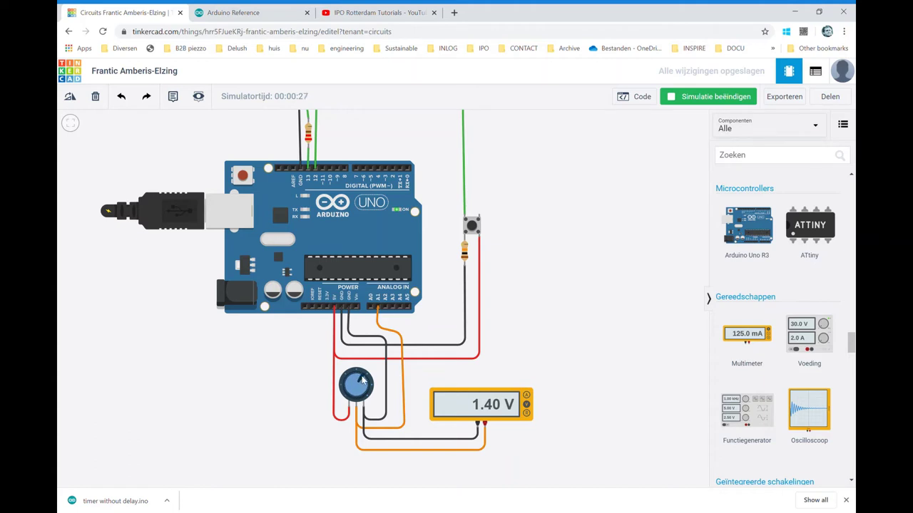
{"action": "left_click_drag", "start_coordinate": [362, 380], "coordinate": [365, 371]}
{"action": "left_click", "coordinate": [643, 97]}
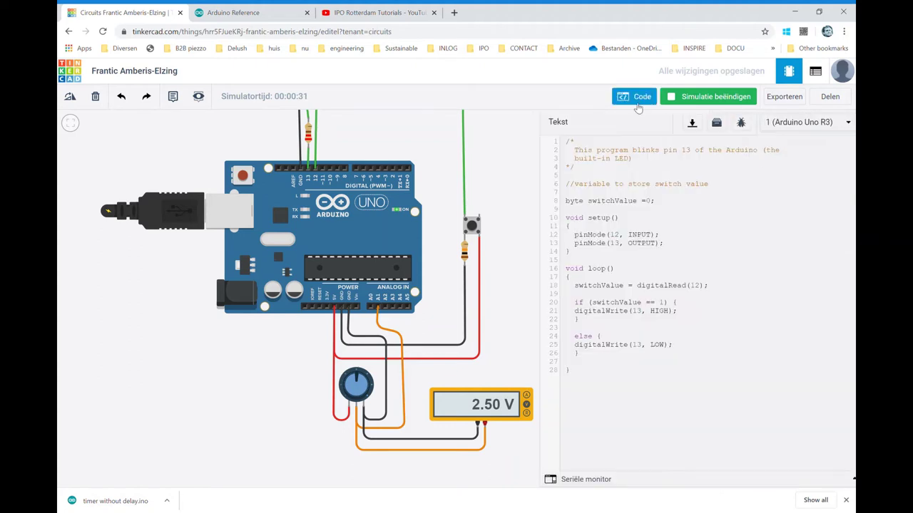
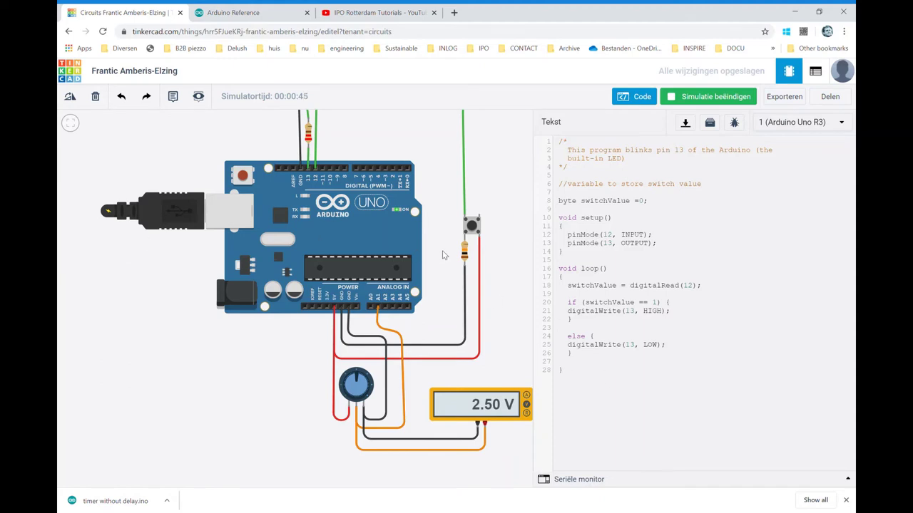
- Stop the simulation and add Serial.begin(9600) on a new line after pinMode(13, OUTPUT)
{"action": "left_click", "coordinate": [665, 247]}
{"action": "left_click", "coordinate": [705, 93]}
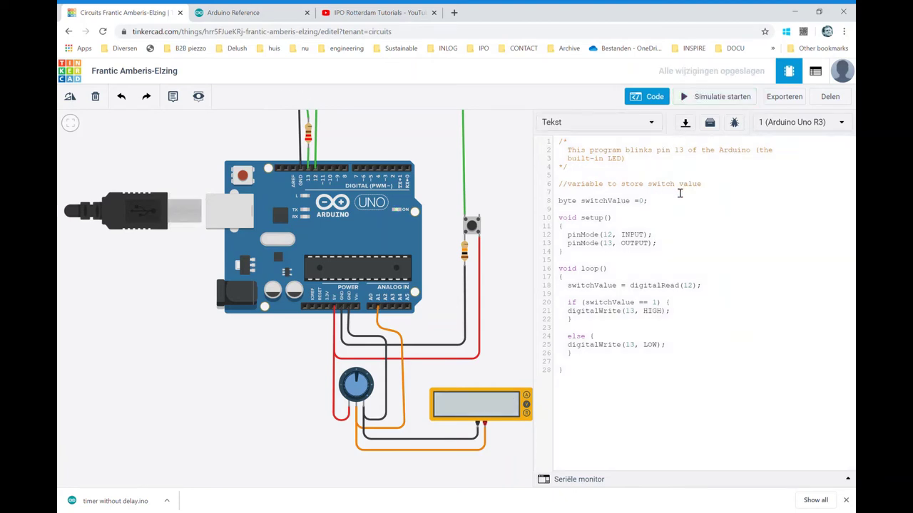
{"action": "left_click", "coordinate": [660, 246]}
{"action": "key", "text": "Return"}
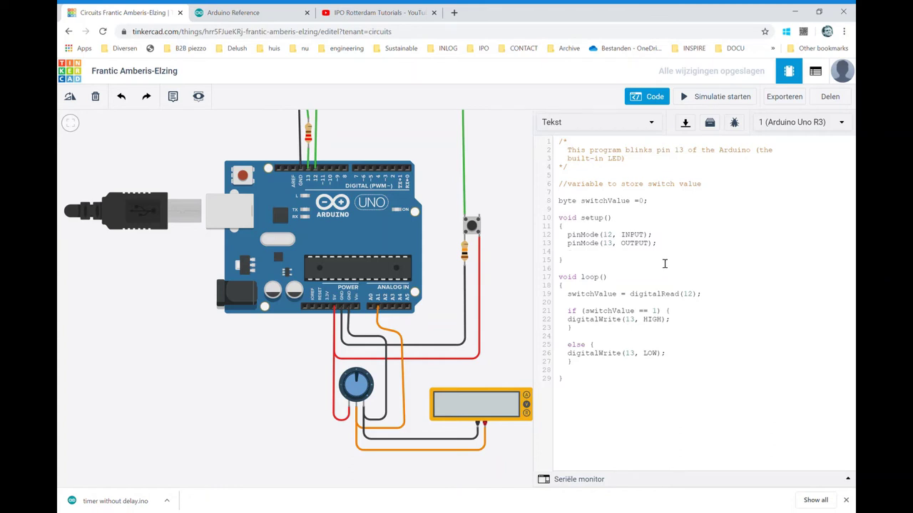
{"action": "type", "text": "S"}
{"action": "type", "text": "erial"}
{"action": "type", "text": "."}
{"action": "type", "text": "begin"}
{"action": "type", "text": "(96"}
{"action": "type", "text": "00"}
{"action": "type", "text": ");"}
{"action": "left_click", "coordinate": [620, 302]}
{"action": "left_click", "coordinate": [648, 252]}
- Declare 'int sensorValue =0;' below the switchValue byte declaration
{"action": "left_click", "coordinate": [654, 257]}
{"action": "key", "text": "Return"}
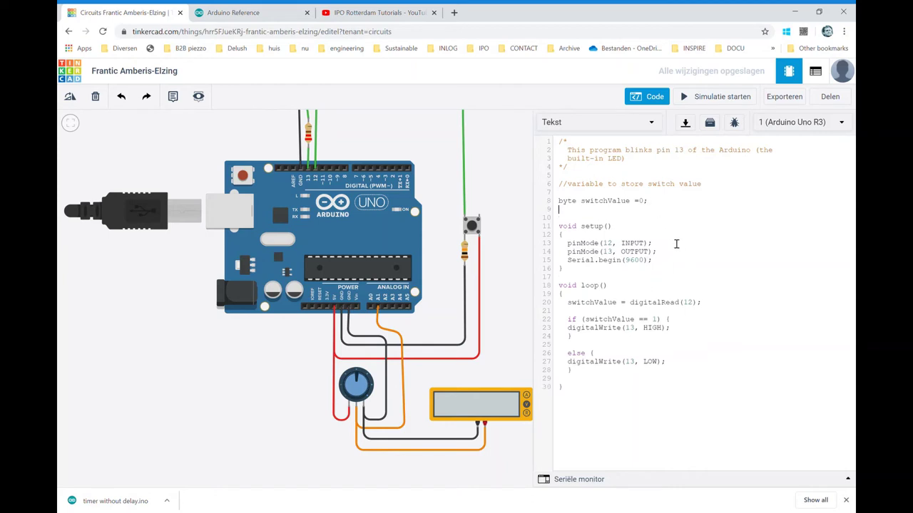
{"action": "type", "text": "int "}
{"action": "type", "text": "an"}
{"action": "type", "text": "ala"}
{"action": "key", "text": "BackSpace"}
{"action": "type", "text": "og"}
{"action": "type", "text": "Va"}
{"action": "key", "text": "BackSpace"}
{"action": "key", "text": "BackSpace"}
{"action": "key", "text": "BackSpace"}
{"action": "key", "text": "BackSpace"}
{"action": "key", "text": "BackSpace"}
{"action": "key", "text": "BackSpace"}
{"action": "key", "text": "BackSpace"}
{"action": "key", "text": "BackSpace"}
{"action": "type", "text": "sen"}
{"action": "type", "text": "sorVal"}
{"action": "type", "text": "ue"}
{"action": "type", "text": "="}
{"action": "key", "text": "BackSpace"}
{"action": "type", "text": "=0"}
{"action": "type", "text": ";"}
- Add pinMode(A2, INPUT) in setup after the pin 13 pinMode line
{"action": "left_click", "coordinate": [675, 277]}
{"action": "left_click_drag", "start_coordinate": [706, 306], "coordinate": [572, 307]}
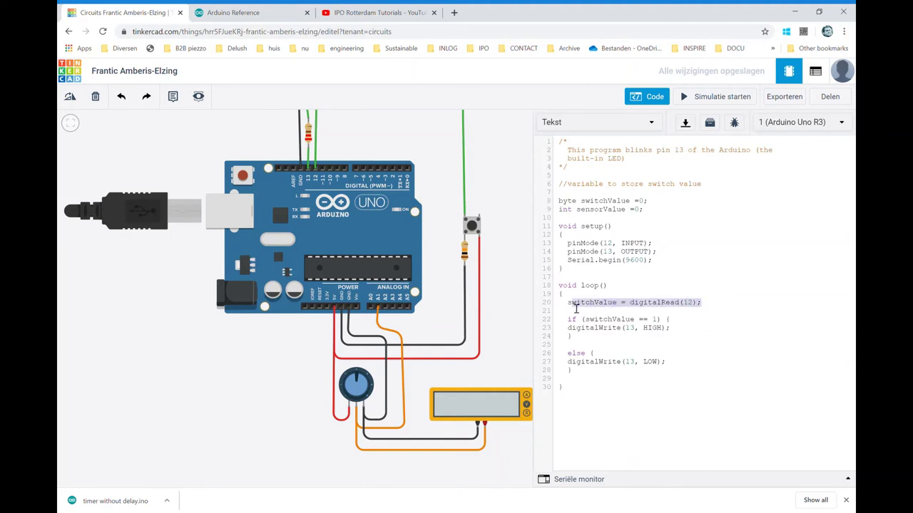
{"action": "left_click", "coordinate": [627, 270]}
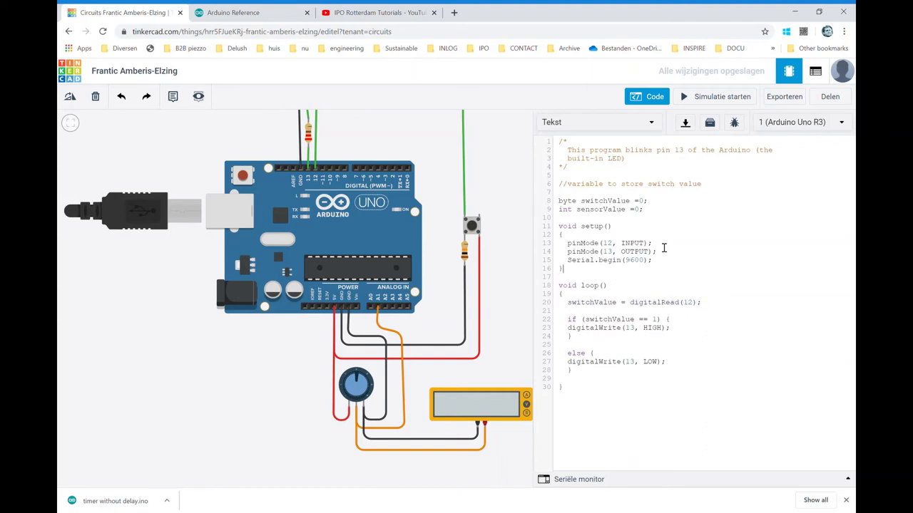
{"action": "left_click", "coordinate": [665, 253]}
{"action": "type", "text": "\\"}
{"action": "key", "text": "BackSpace"}
{"action": "key", "text": "Return"}
{"action": "type", "text": "pin"}
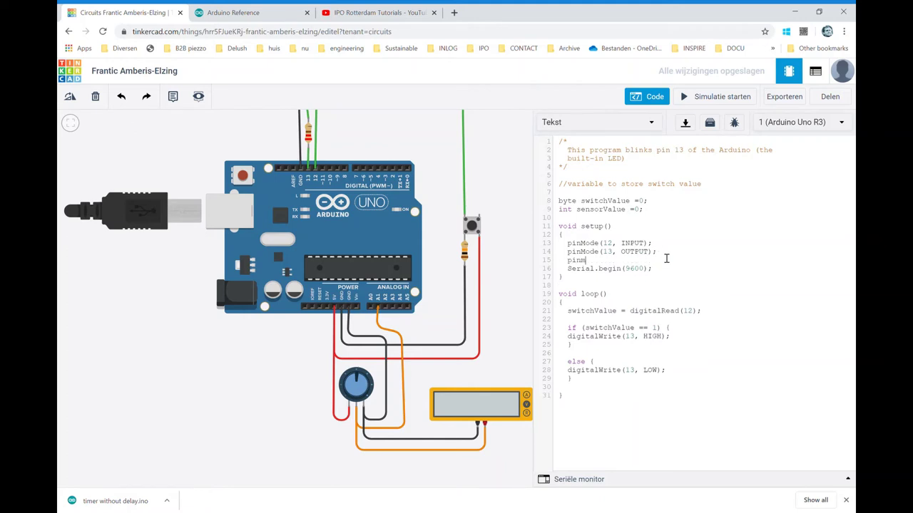
{"action": "type", "text": "Mode"}
{"action": "type", "text": "("}
{"action": "type", "text": "A"}
{"action": "type", "text": "2,"}
{"action": "type", "text": " IN"}
{"action": "type", "text": "PUT) ;"}
- Add 'sensorValue = analogRead(A1);' below the digitalRead line in loop()
{"action": "left_click", "coordinate": [708, 318]}
{"action": "key", "text": "Return"}
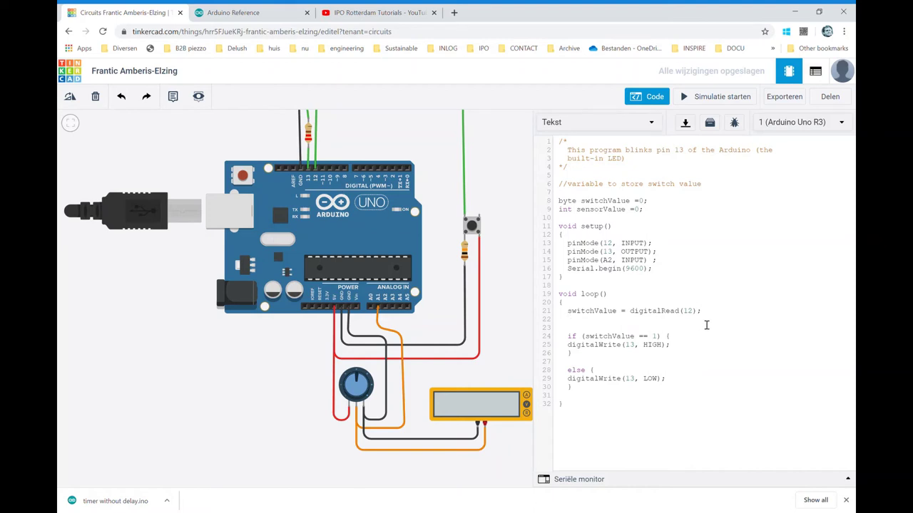
{"action": "type", "text": "sen"}
{"action": "type", "text": "sorVa"}
{"action": "type", "text": "lue "}
{"action": "type", "text": "= "}
{"action": "type", "text": "analo"}
{"action": "type", "text": "gRea"}
{"action": "type", "text": "d"}
{"action": "type", "text": "(A"}
{"action": "type", "text": "1)"}
{"action": "type", "text": ";"}
- Add a Serial.println(sensorValue) line beneath the analogRead line
{"action": "key", "text": "Return"}
{"action": "key", "text": "Return"}
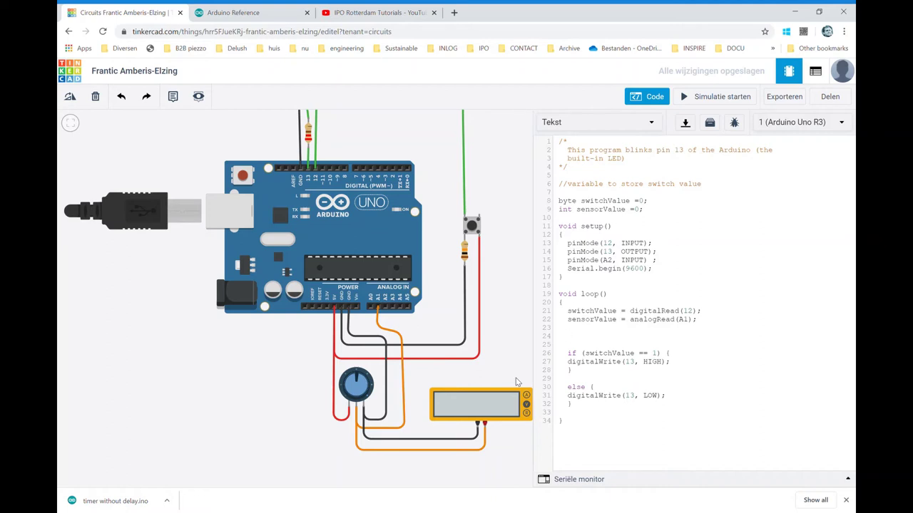
{"action": "type", "text": "Serial"}
{"action": "type", "text": ".pr"}
{"action": "type", "text": "int"}
{"action": "type", "text": "ln"}
{"action": "type", "text": "("}
{"action": "type", "text": "sensor"}
{"action": "type", "text": "Valu"}
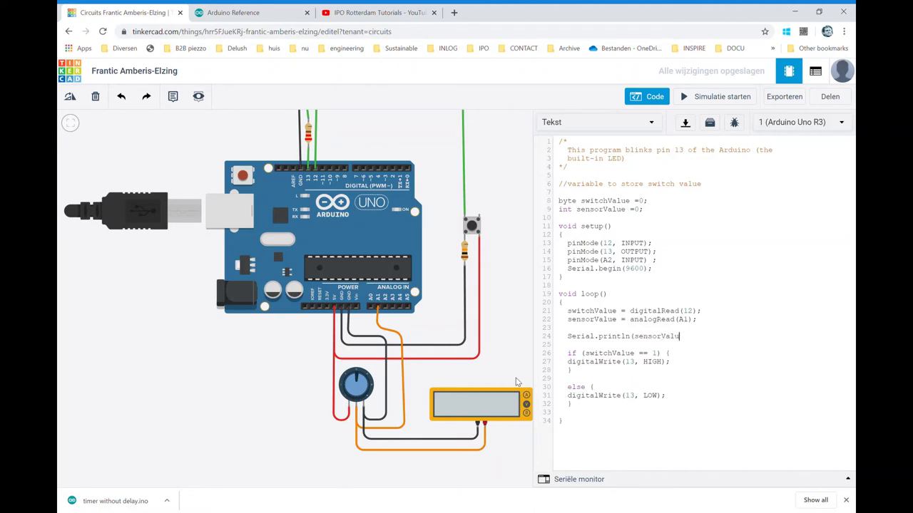
{"action": "type", "text": "e);"}
- Run the simulation with the serial monitor open, turning the potentiometer to about 2.40 V (reading 491)
{"action": "left_click", "coordinate": [661, 379]}
{"action": "left_click", "coordinate": [686, 98]}
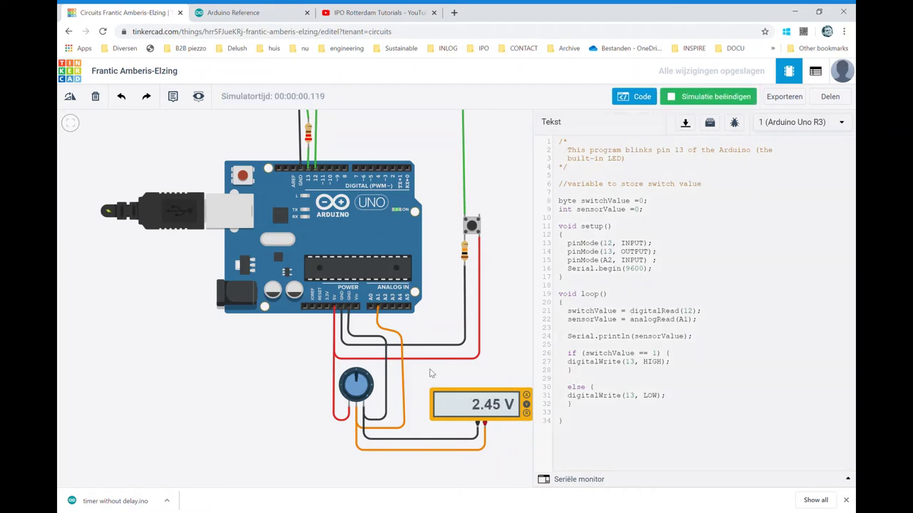
{"action": "mouse_move", "coordinate": [357, 378]}
{"action": "left_mouse_down"}
{"action": "mouse_move", "coordinate": [350, 395]}
{"action": "mouse_move", "coordinate": [375, 389]}
{"action": "mouse_move", "coordinate": [370, 399]}
{"action": "mouse_move", "coordinate": [368, 381]}
{"action": "left_mouse_up"}
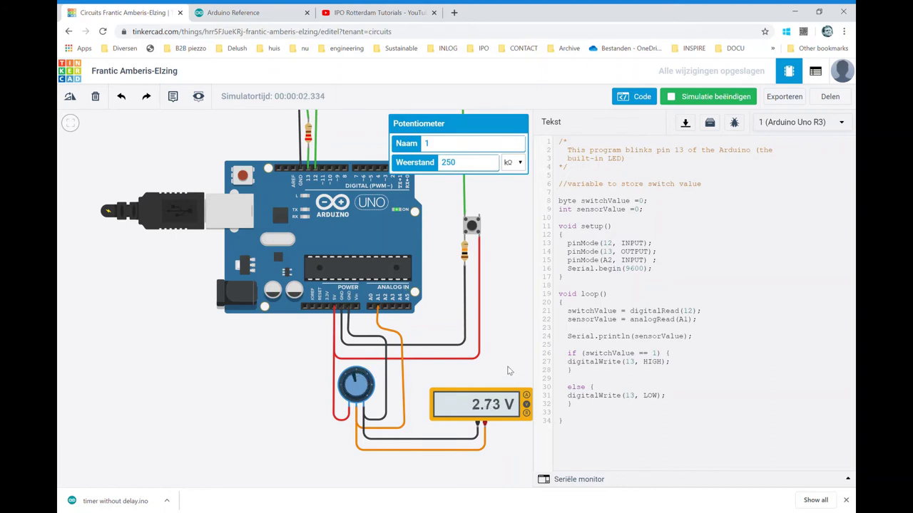
{"action": "left_click", "coordinate": [511, 372]}
{"action": "left_click", "coordinate": [611, 480]}
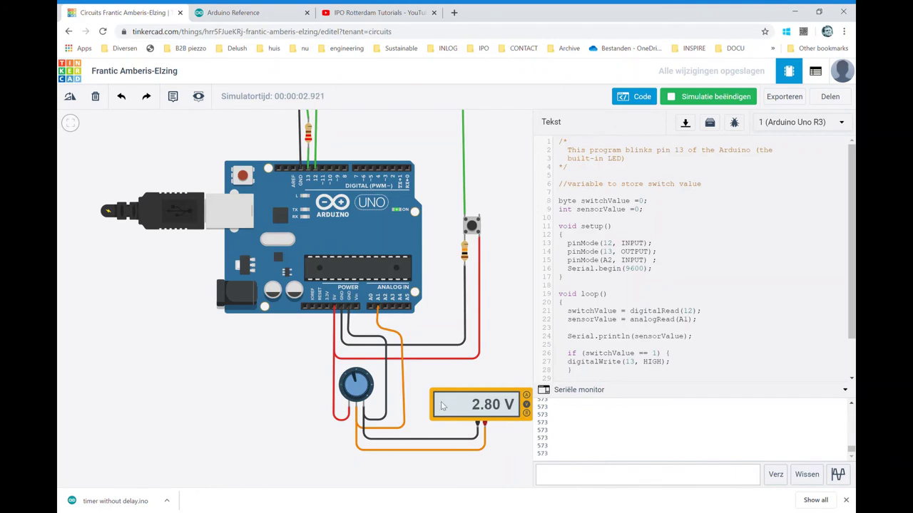
{"action": "left_click_drag", "start_coordinate": [352, 378], "coordinate": [366, 390]}
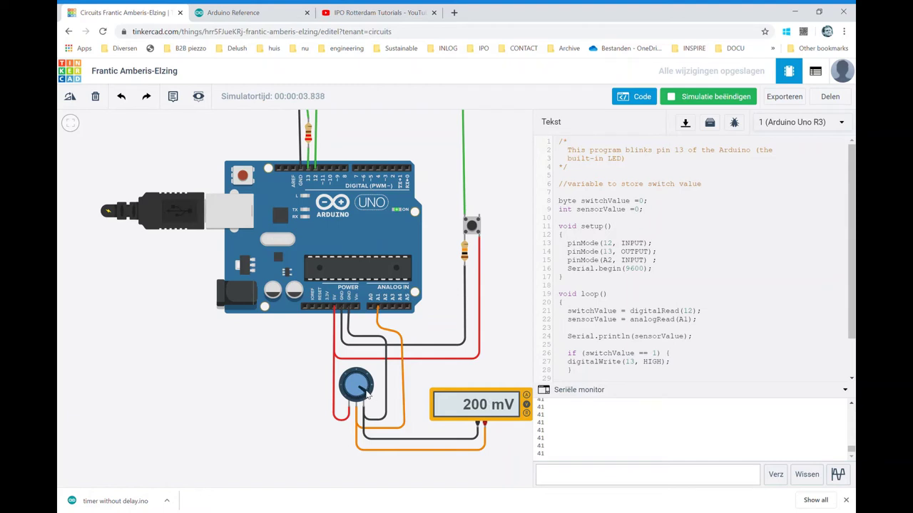
{"action": "mouse_move", "coordinate": [363, 391]}
{"action": "left_mouse_down"}
{"action": "mouse_move", "coordinate": [360, 380]}
{"action": "mouse_move", "coordinate": [348, 390]}
{"action": "mouse_move", "coordinate": [364, 403]}
{"action": "left_mouse_up"}
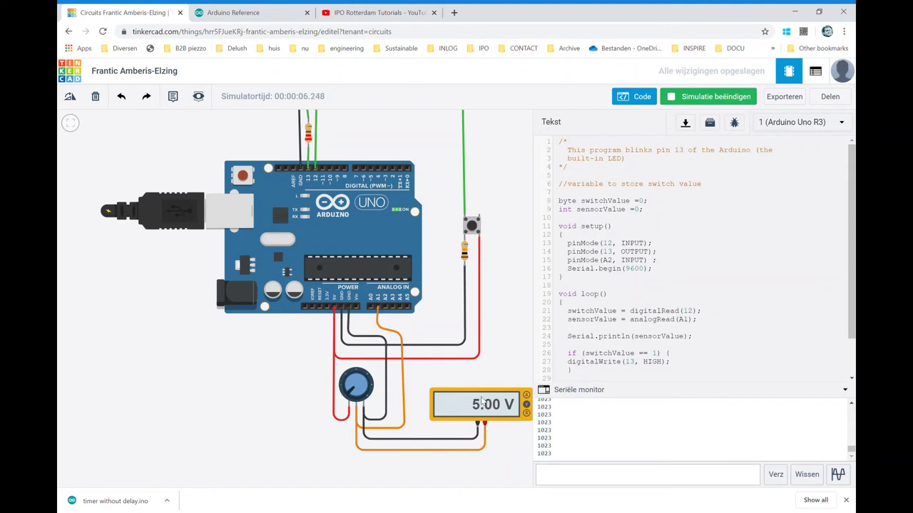
{"action": "mouse_move", "coordinate": [345, 396]}
{"action": "left_mouse_down"}
{"action": "mouse_move", "coordinate": [356, 381]}
{"action": "mouse_move", "coordinate": [366, 387]}
{"action": "left_mouse_up"}
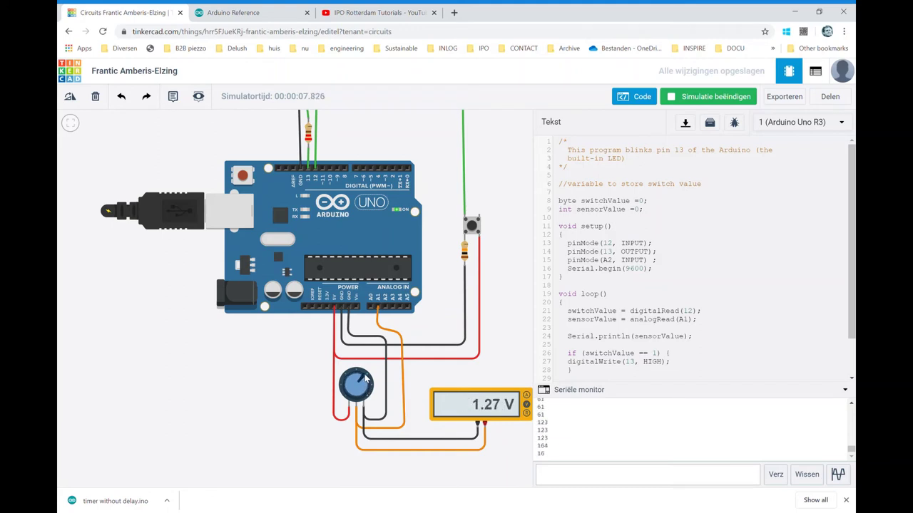
{"action": "left_click_drag", "start_coordinate": [366, 388], "coordinate": [370, 384]}
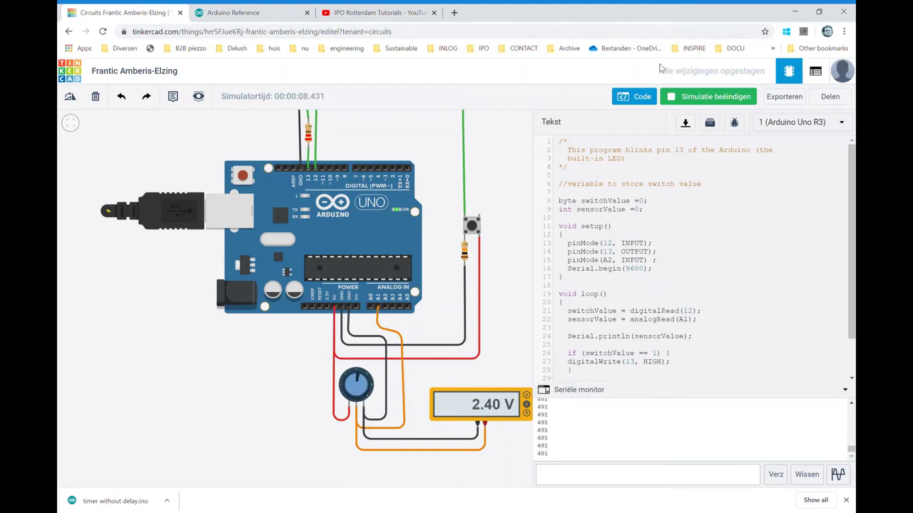
- Change println to print and rerun the simulation to compare output
{"action": "left_click", "coordinate": [702, 100]}
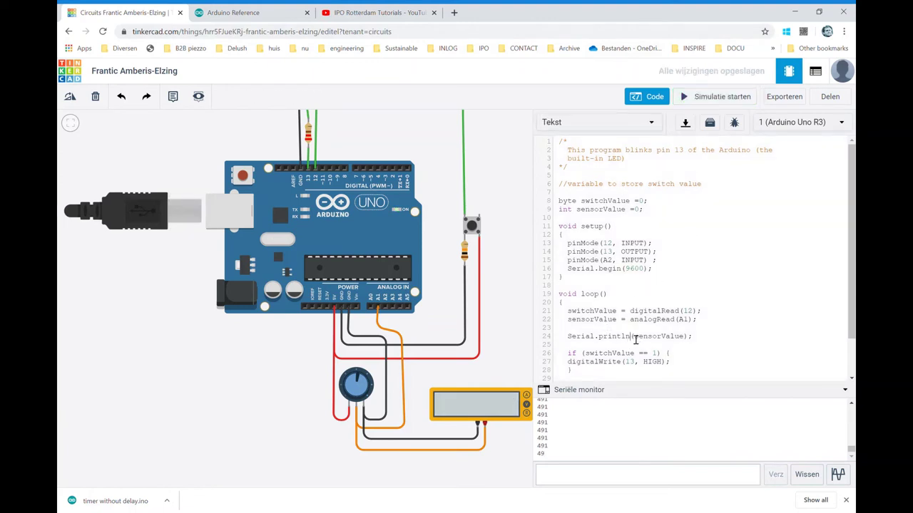
{"action": "key", "text": "BackSpace"}
{"action": "key", "text": "BackSpace"}
{"action": "left_click", "coordinate": [717, 97]}
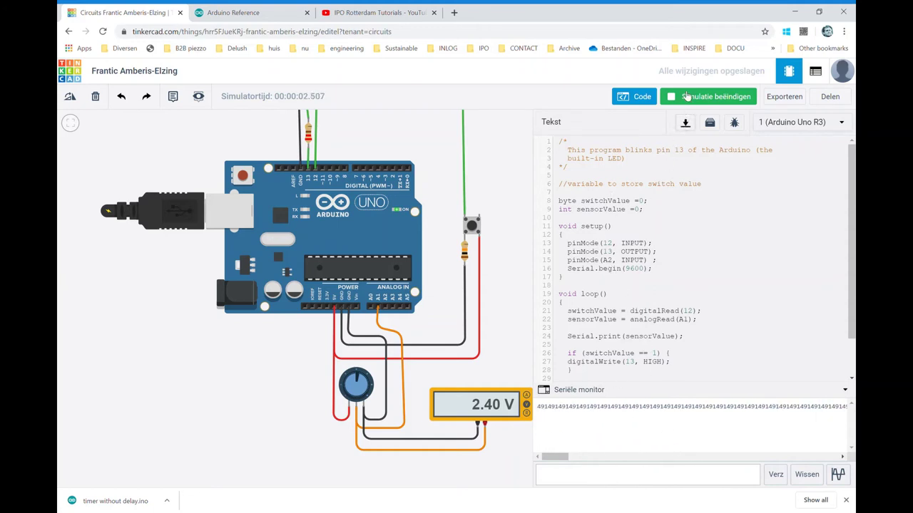
- Restore println, rerun, turn the potentiometer down to 500 mV (reading 102), and stop
{"action": "left_click", "coordinate": [684, 96]}
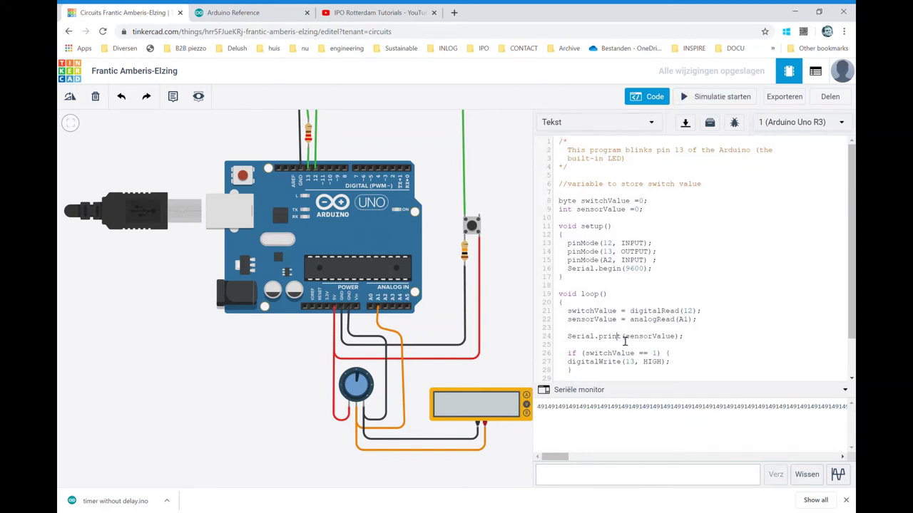
{"action": "type", "text": "ln"}
{"action": "left_click", "coordinate": [684, 99]}
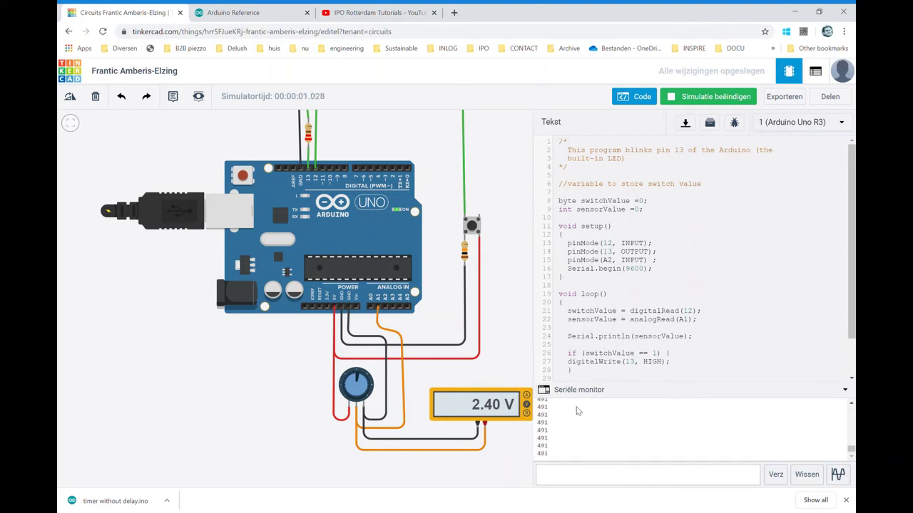
{"action": "left_click_drag", "start_coordinate": [350, 375], "coordinate": [362, 393]}
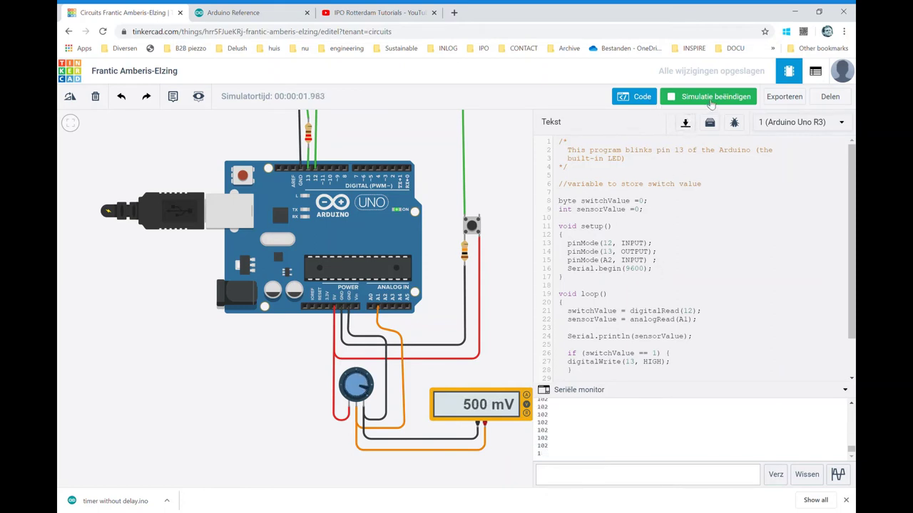
{"action": "left_click", "coordinate": [710, 101]}
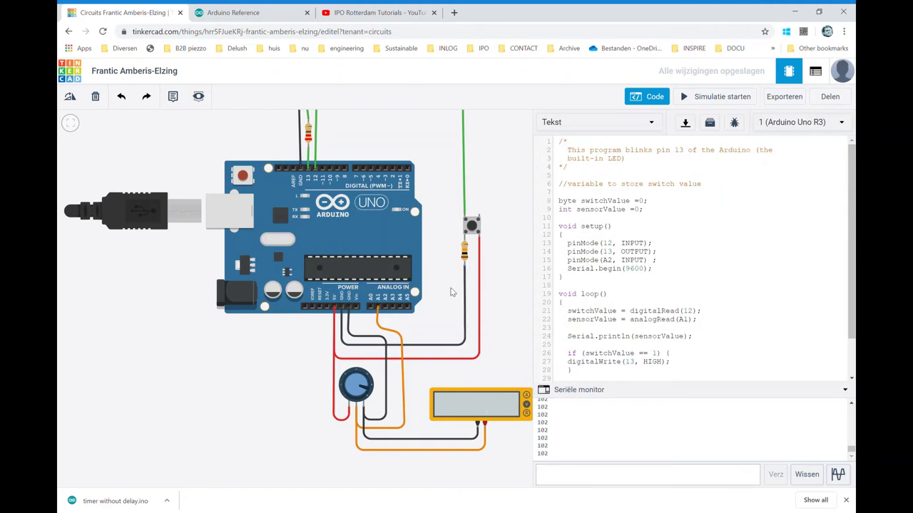
- Zoom out on the canvas until the LED and resistor above the Arduino are visible
{"action": "scroll", "coordinate": [451, 289], "scroll_direction": "down", "scroll_amount": 2}
{"action": "scroll", "coordinate": [441, 153], "scroll_direction": "down", "scroll_amount": 1}
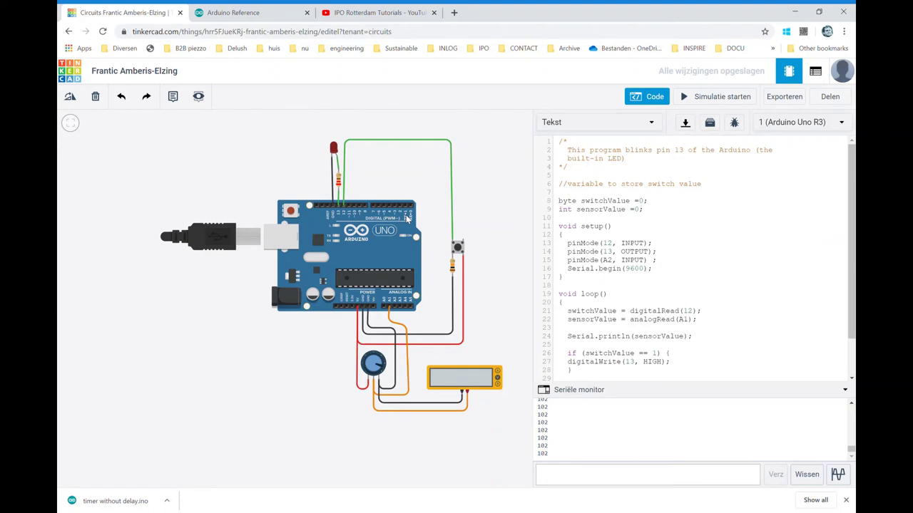
- Reroute the orange and black potentiometer-to-multimeter wires lower as right-angled paths
{"action": "left_click", "coordinate": [464, 393]}
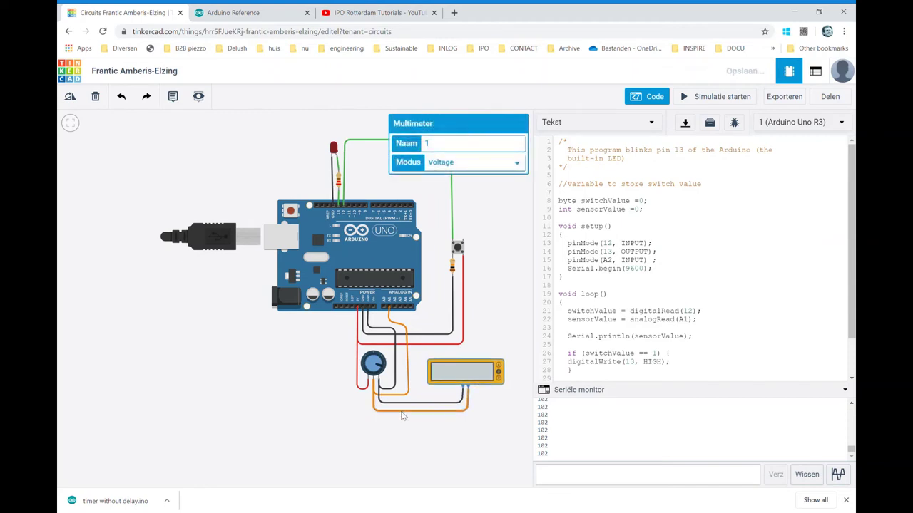
{"action": "left_click_drag", "start_coordinate": [412, 410], "coordinate": [412, 448]}
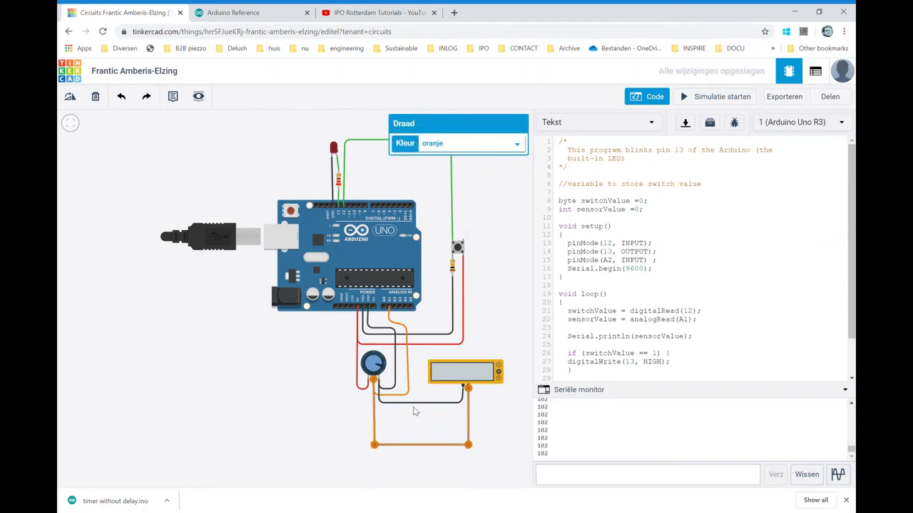
{"action": "left_click", "coordinate": [415, 404]}
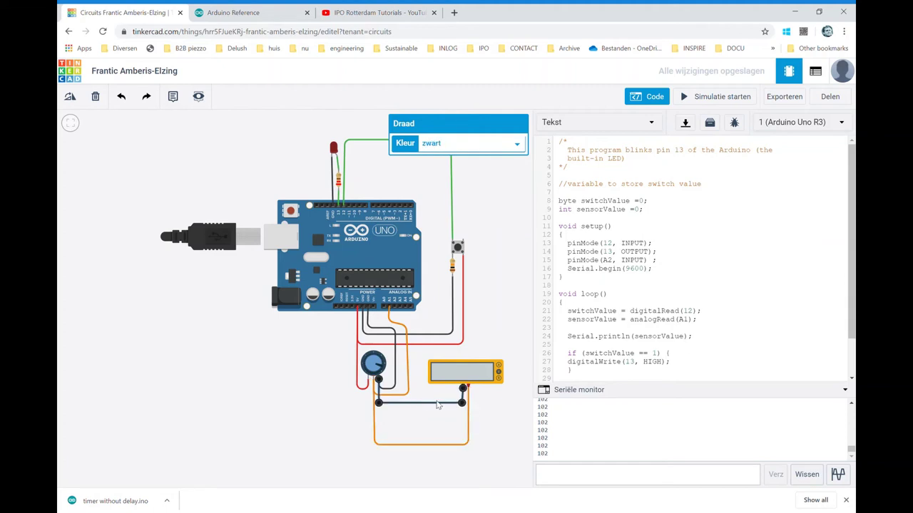
{"action": "left_click_drag", "start_coordinate": [434, 405], "coordinate": [435, 434]}
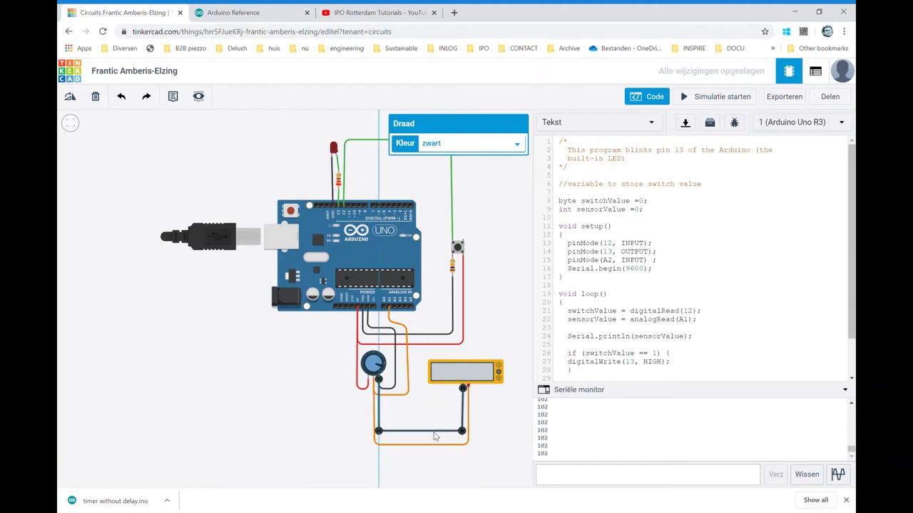
- Move the multimeter slightly lower and deselect it
{"action": "left_click", "coordinate": [487, 421]}
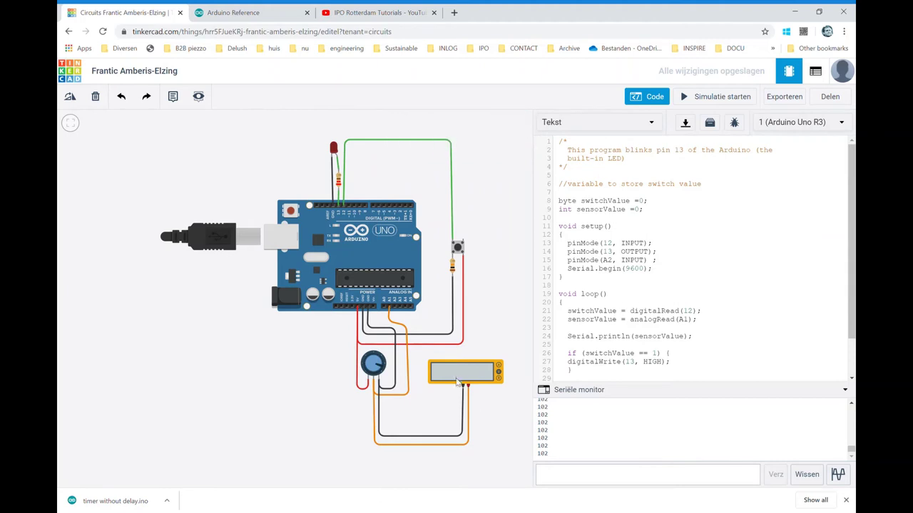
{"action": "left_click", "coordinate": [455, 389]}
{"action": "scroll", "coordinate": [455, 389], "scroll_direction": "up", "scroll_amount": 1}
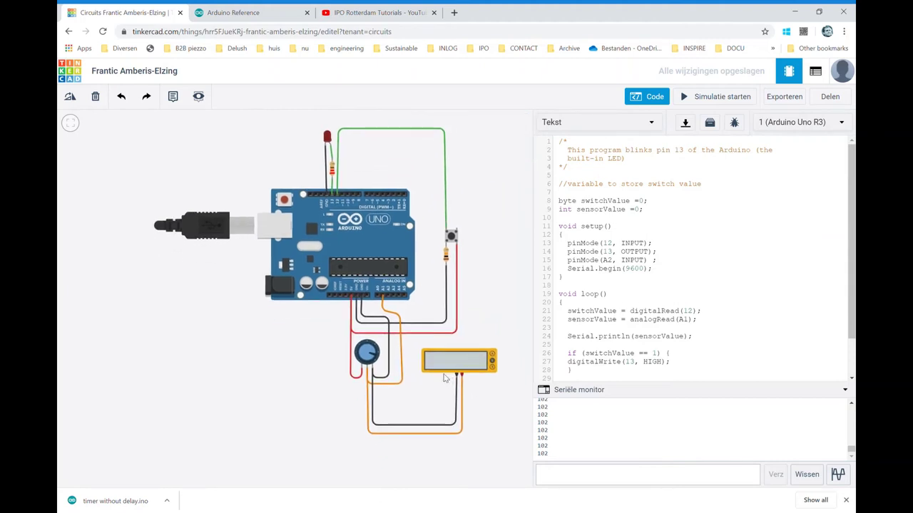
{"action": "scroll", "coordinate": [434, 378], "scroll_direction": "down", "scroll_amount": 1}
{"action": "left_click_drag", "start_coordinate": [430, 374], "coordinate": [433, 404]}
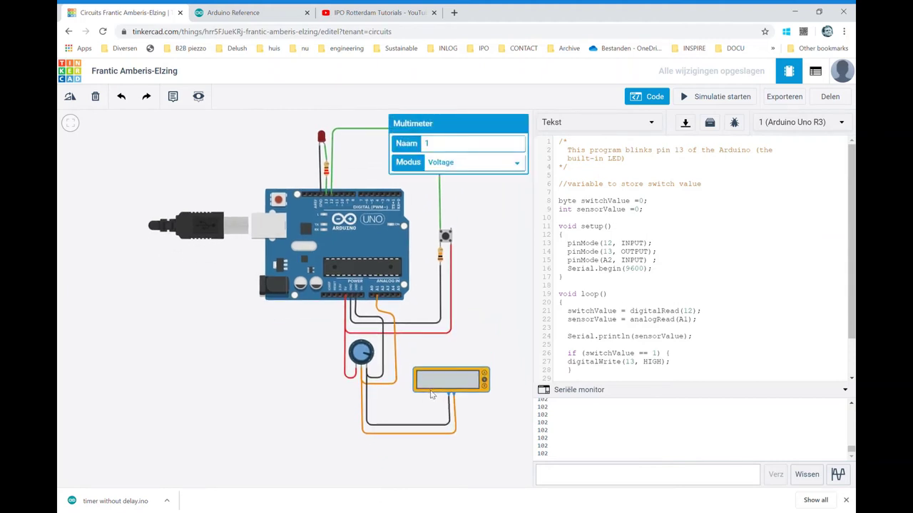
{"action": "left_click", "coordinate": [389, 179]}
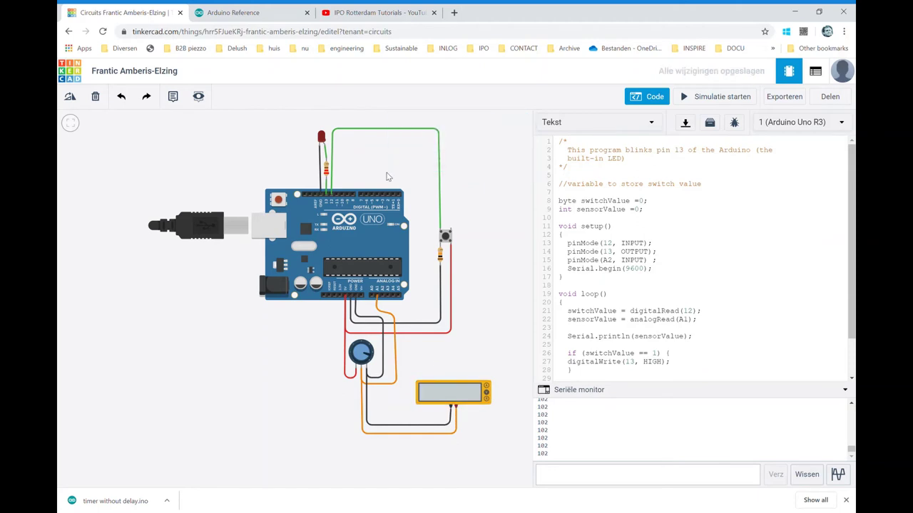
- Zoom in on the circuit and hide the code editor to show the Componenten panel
{"action": "scroll", "coordinate": [324, 156], "scroll_direction": "up", "scroll_amount": 3}
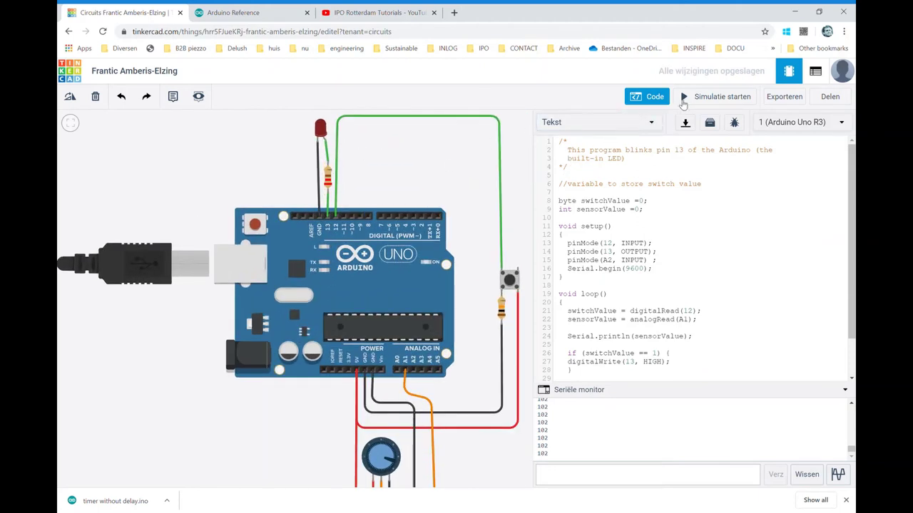
{"action": "left_click", "coordinate": [656, 99]}
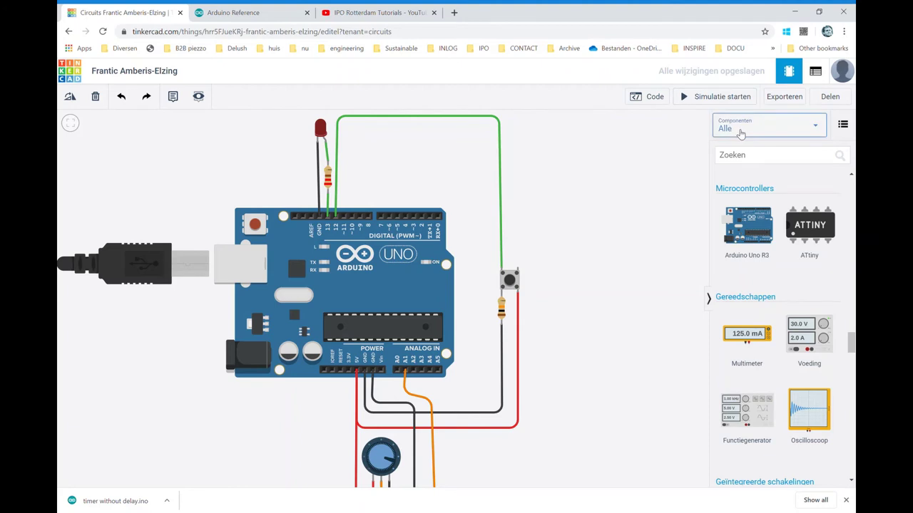
- Filter the component library to the Basis category
{"action": "left_click", "coordinate": [740, 132]}
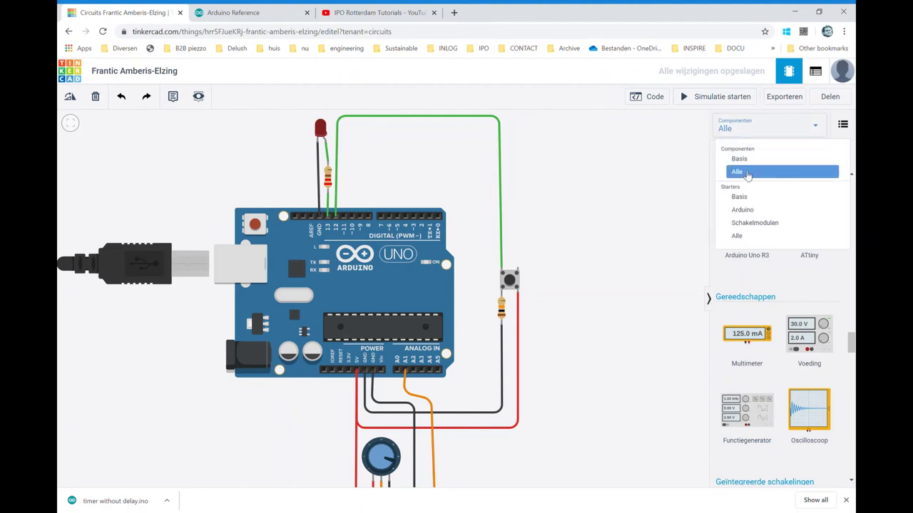
{"action": "left_click", "coordinate": [747, 172]}
{"action": "scroll", "coordinate": [820, 287], "scroll_direction": "down", "scroll_amount": 1}
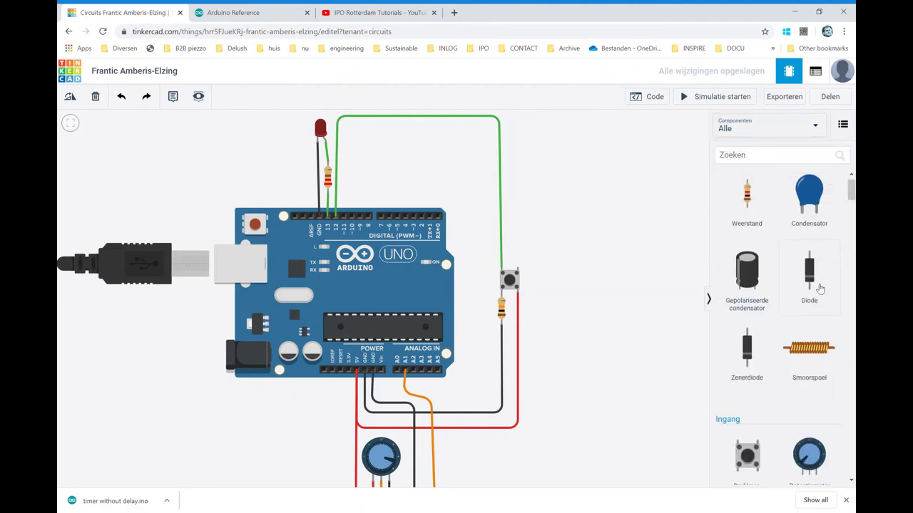
{"action": "scroll", "coordinate": [820, 286], "scroll_direction": "down", "scroll_amount": 4}
{"action": "scroll", "coordinate": [820, 287], "scroll_direction": "up", "scroll_amount": 5}
{"action": "left_click", "coordinate": [758, 131]}
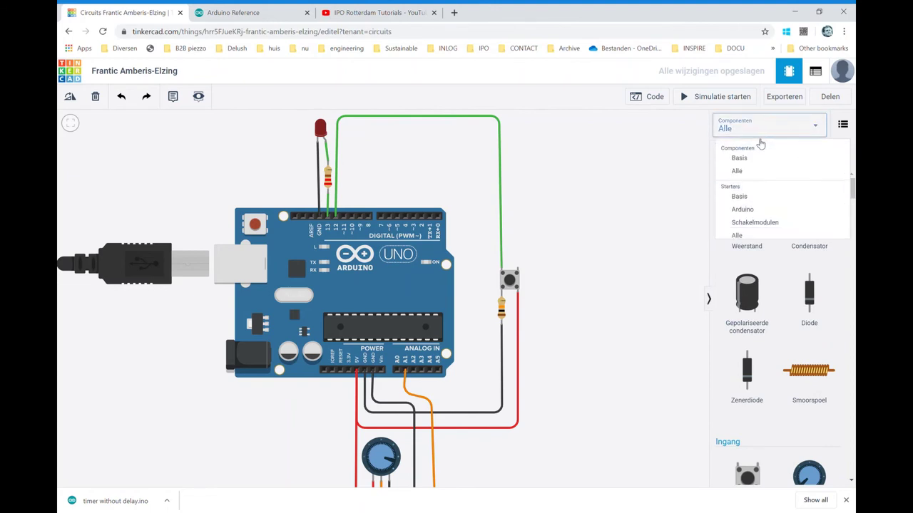
{"action": "left_click", "coordinate": [753, 159]}
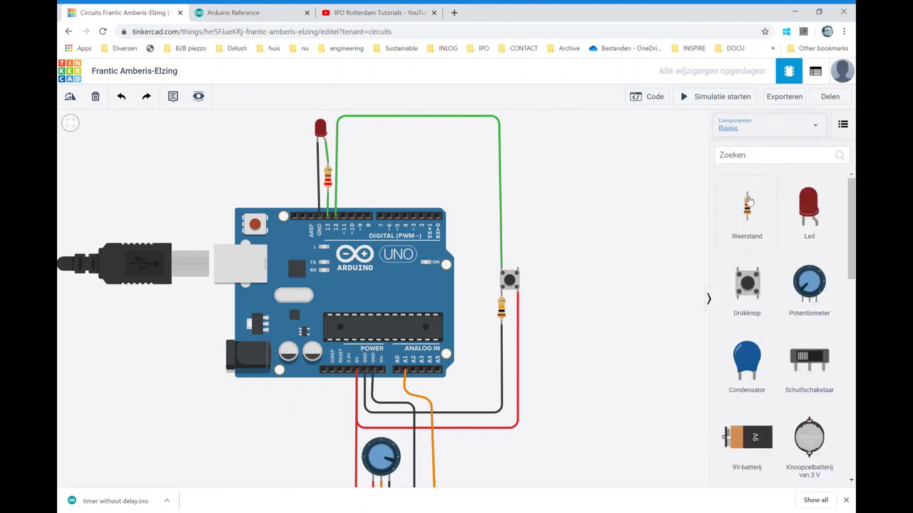
- Place a new LED beside the first LED and start a wire from the GND pin toward it
{"action": "left_click_drag", "start_coordinate": [809, 214], "coordinate": [362, 147]}
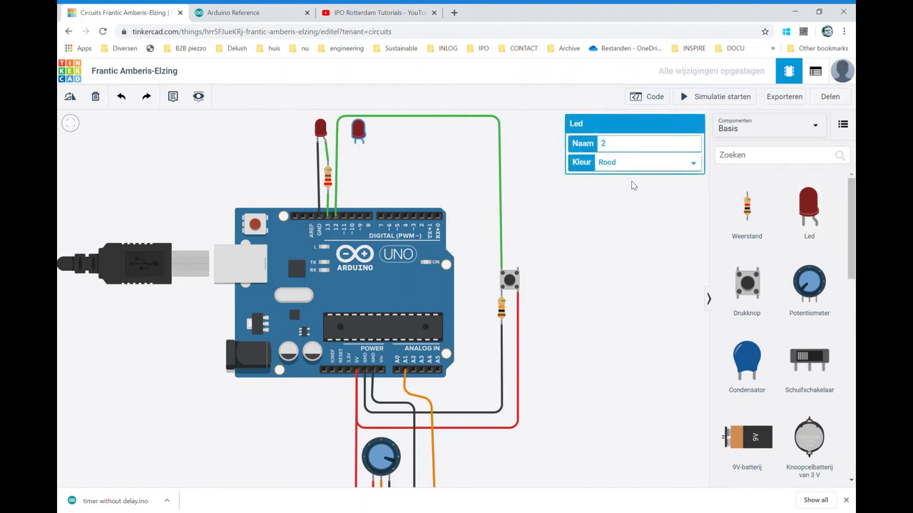
{"action": "left_click", "coordinate": [627, 211]}
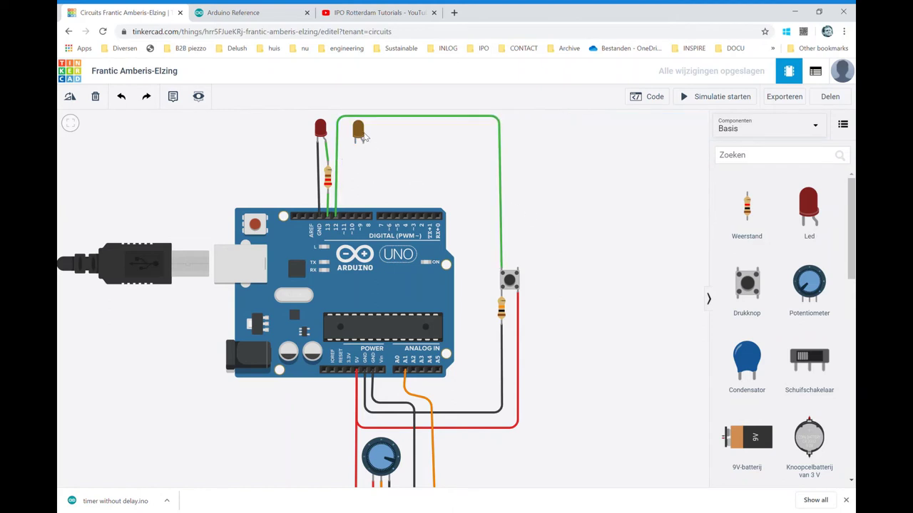
{"action": "left_click_drag", "start_coordinate": [325, 141], "coordinate": [328, 166]}
{"action": "mouse_move", "coordinate": [324, 214]}
{"action": "left_mouse_down"}
{"action": "mouse_move", "coordinate": [325, 171]}
{"action": "mouse_move", "coordinate": [355, 158]}
{"action": "left_mouse_up"}
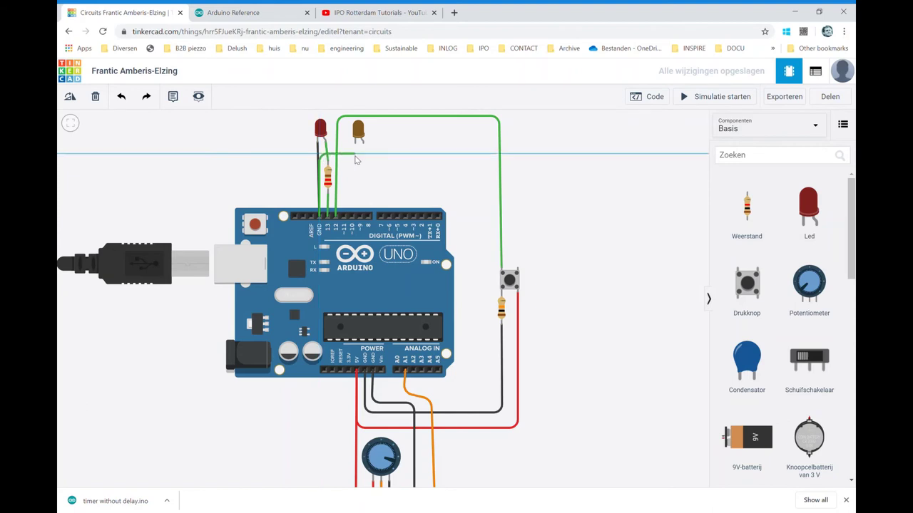
- Finish the ground wire at the new LED and wire its anode to pin D11
{"action": "left_click", "coordinate": [356, 158]}
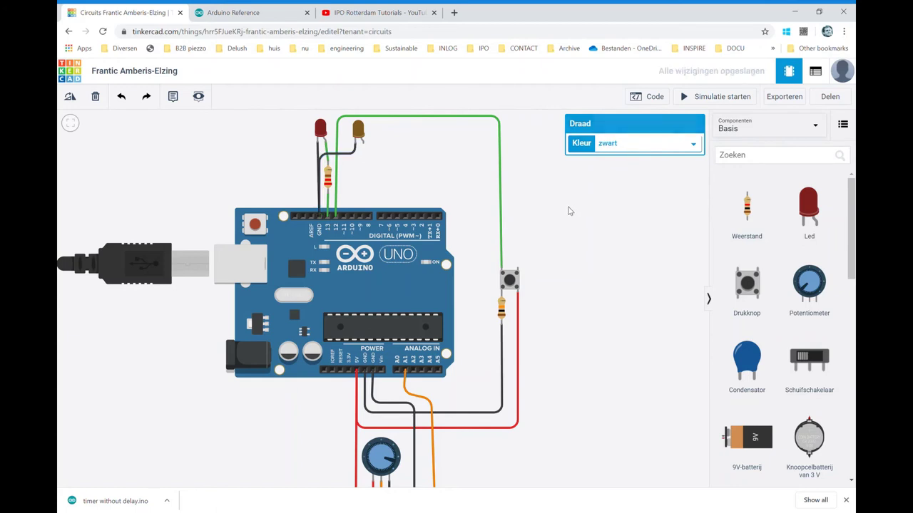
{"action": "left_click", "coordinate": [569, 208]}
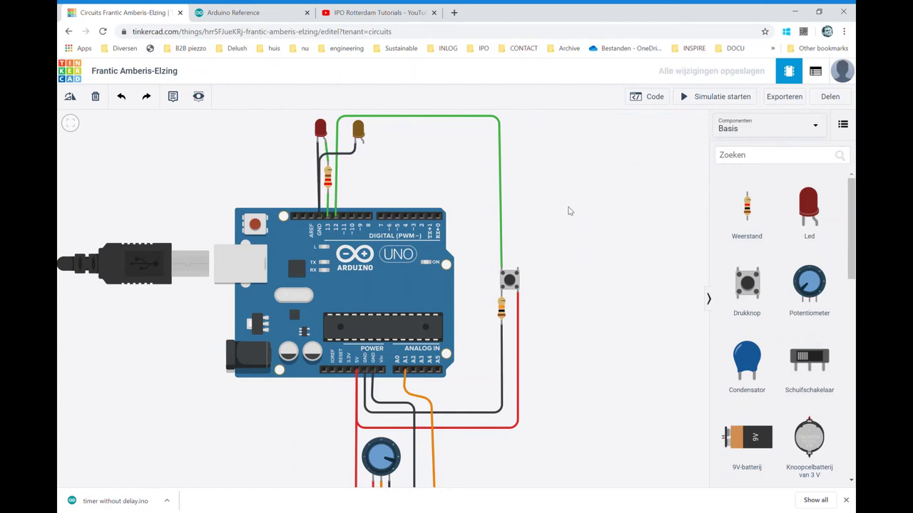
{"action": "left_click", "coordinate": [363, 144]}
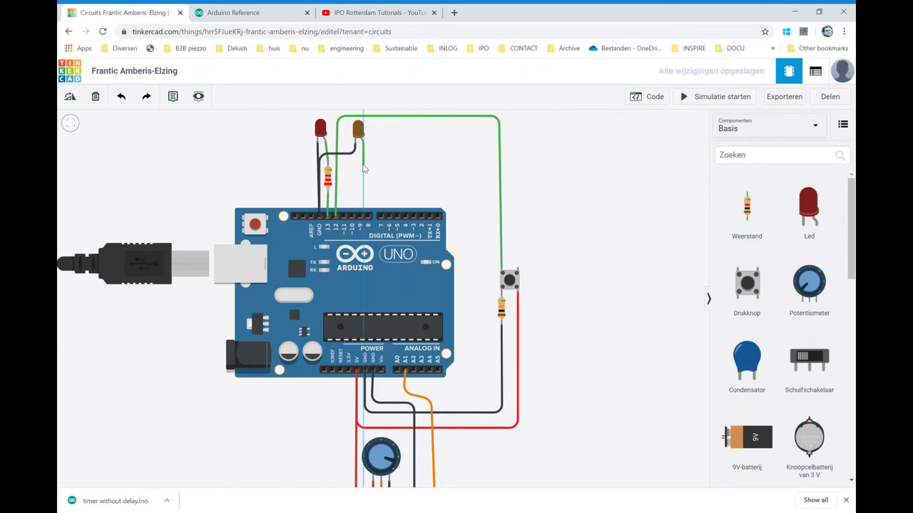
{"action": "left_click", "coordinate": [345, 167]}
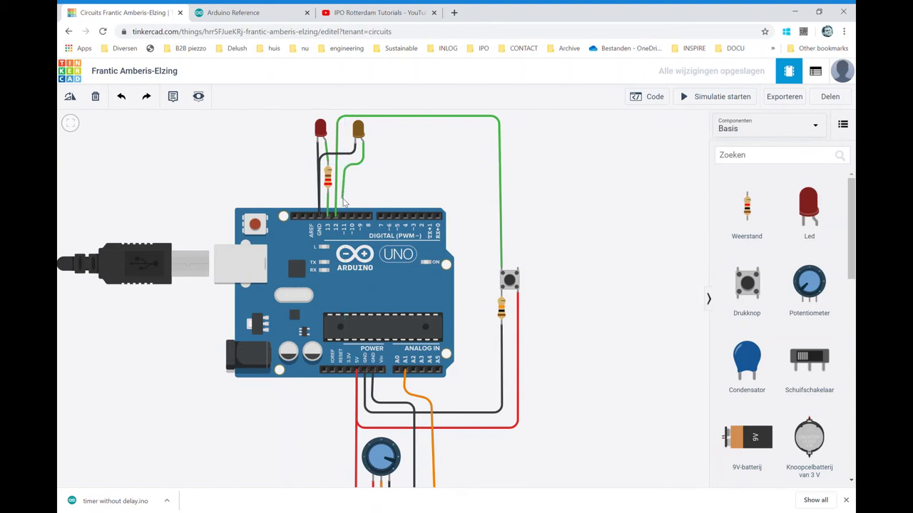
{"action": "left_click", "coordinate": [345, 215]}
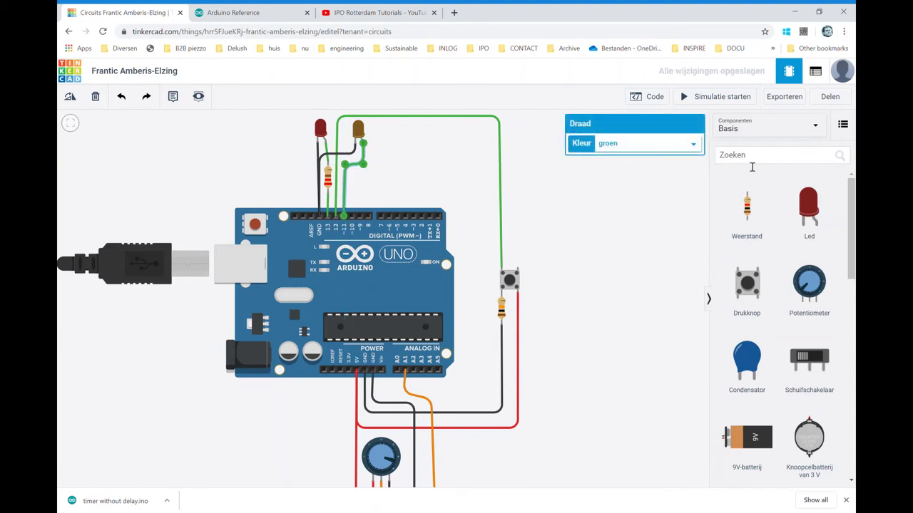
- Recolour the pin 11 wire turquoise, then yellow, and finally delete it
{"action": "left_click", "coordinate": [691, 146]}
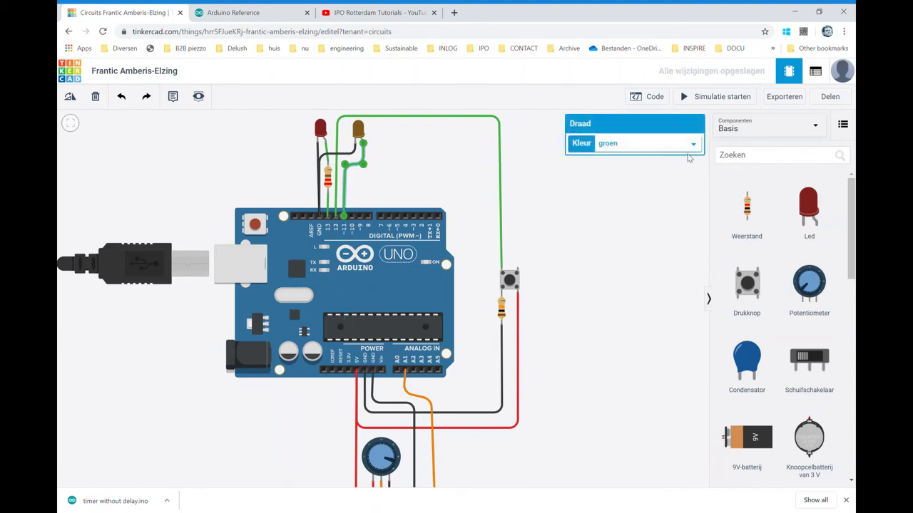
{"action": "left_click", "coordinate": [656, 243]}
{"action": "left_click", "coordinate": [571, 239]}
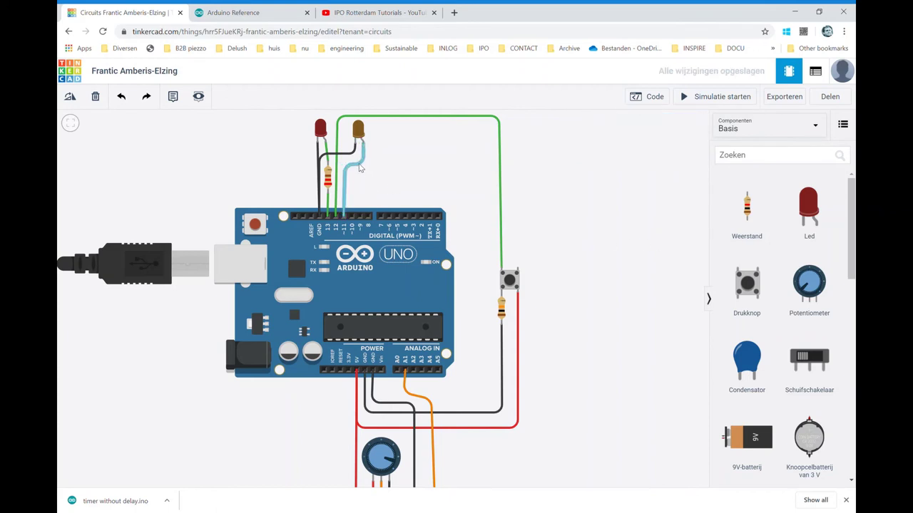
{"action": "left_click", "coordinate": [360, 169]}
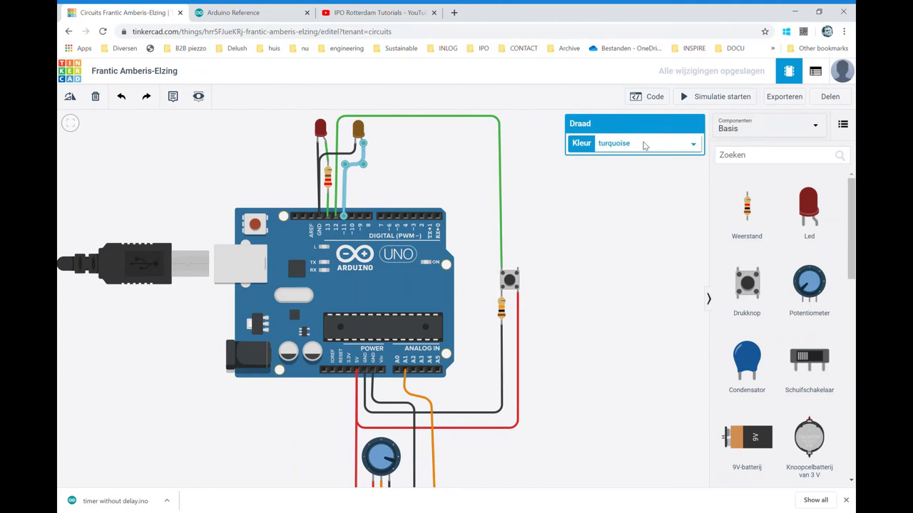
{"action": "key", "text": "4"}
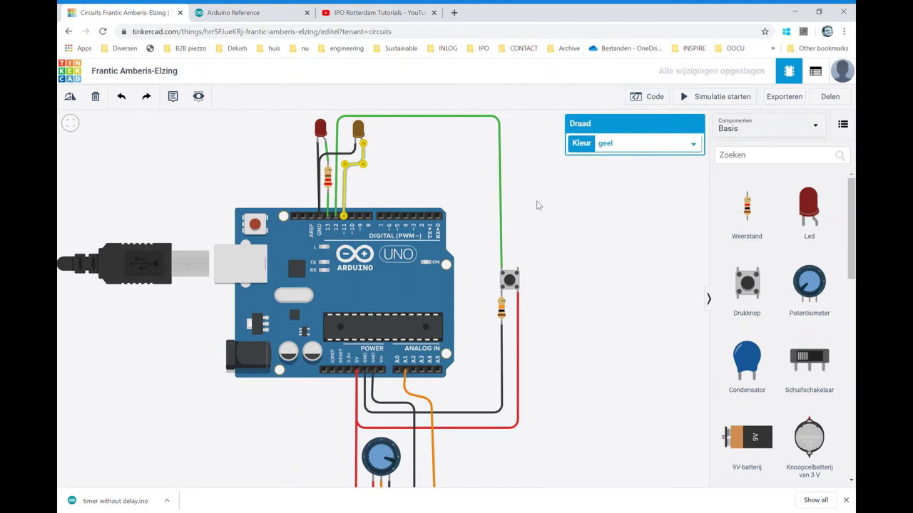
{"action": "left_click", "coordinate": [410, 196]}
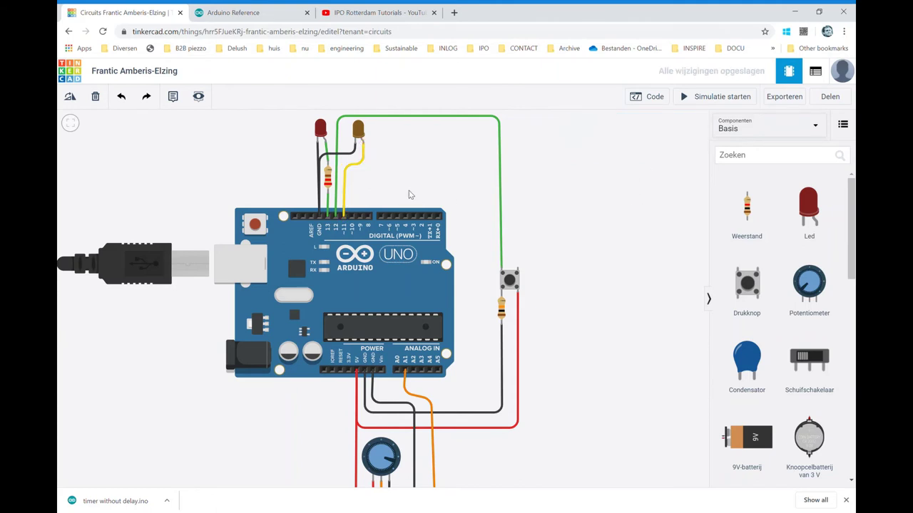
{"action": "left_click", "coordinate": [364, 162]}
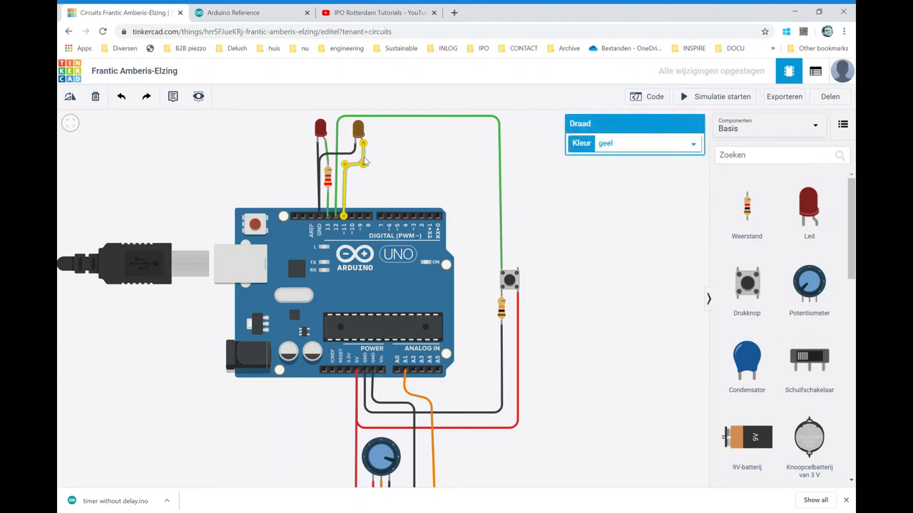
{"action": "key", "text": "Delete"}
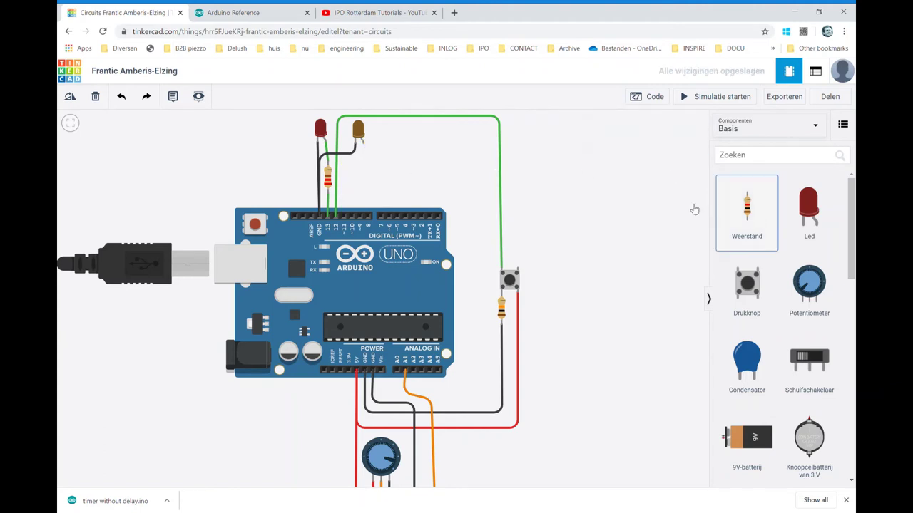
- Place a resistor below the second LED and set its resistance value
{"action": "left_click_drag", "start_coordinate": [694, 209], "coordinate": [362, 168]}
{"action": "left_click", "coordinate": [360, 192]}
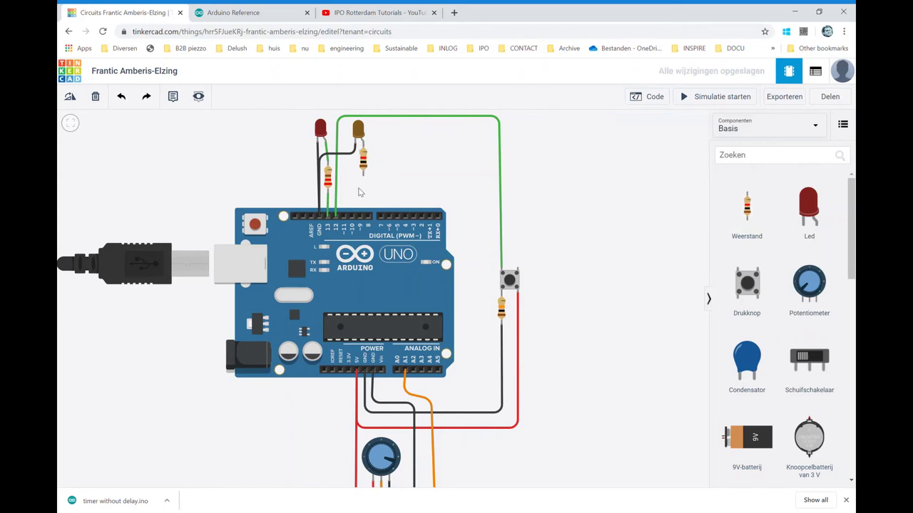
{"action": "left_click", "coordinate": [326, 184]}
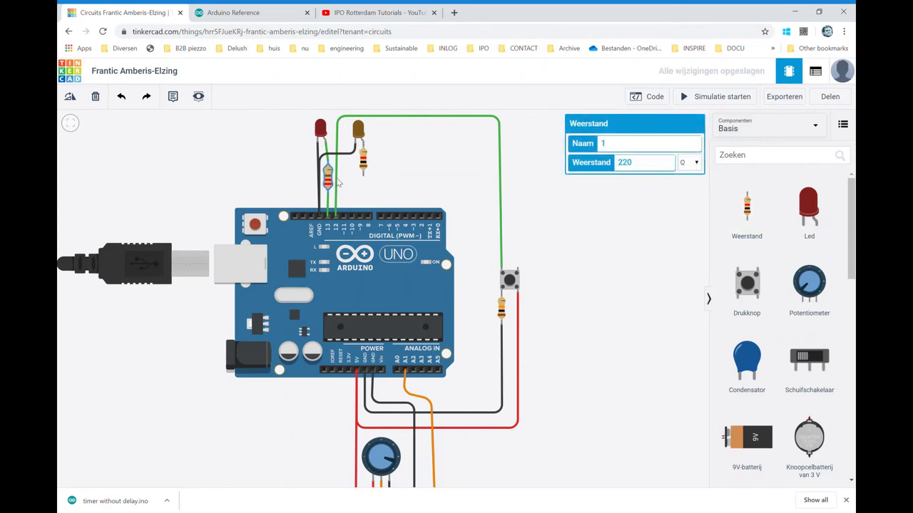
{"action": "left_click", "coordinate": [385, 183]}
{"action": "left_click", "coordinate": [363, 164]}
{"action": "left_click_drag", "start_coordinate": [650, 166], "coordinate": [574, 161]}
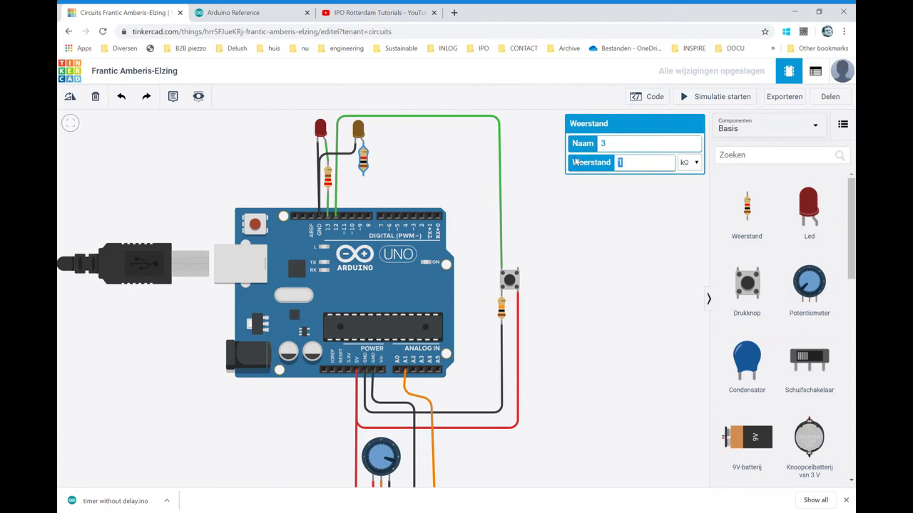
{"action": "type", "text": "220"}
{"action": "left_click", "coordinate": [646, 248]}
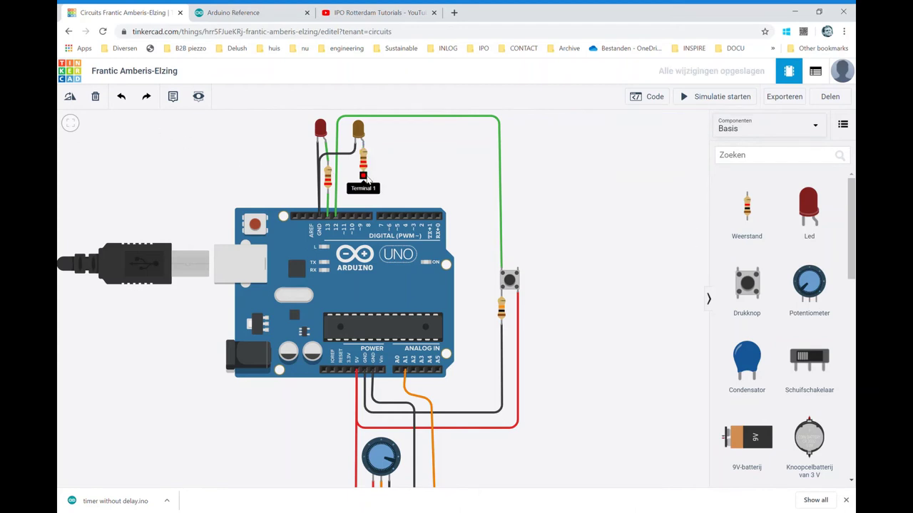
- Wire the new resistor to Arduino pin 11 and make the wire yellow
{"action": "left_click", "coordinate": [364, 178]}
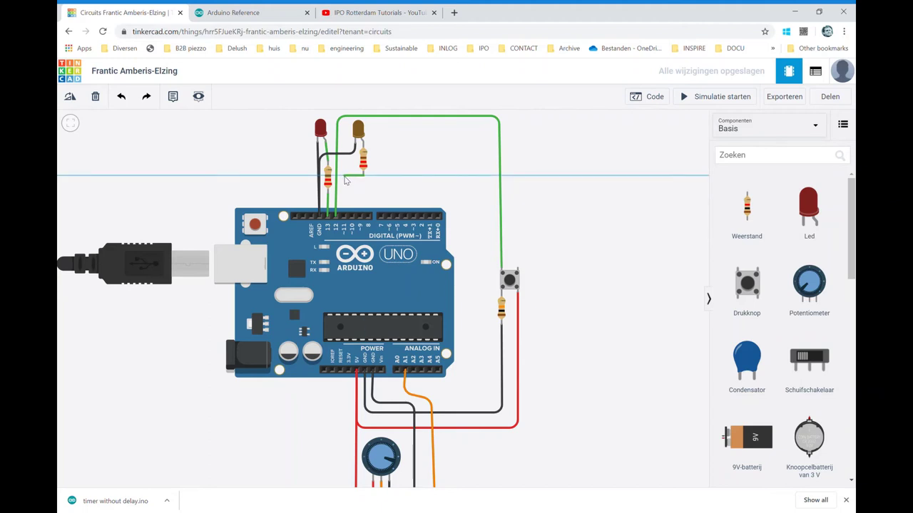
{"action": "left_click", "coordinate": [345, 176]}
{"action": "left_click", "coordinate": [343, 216]}
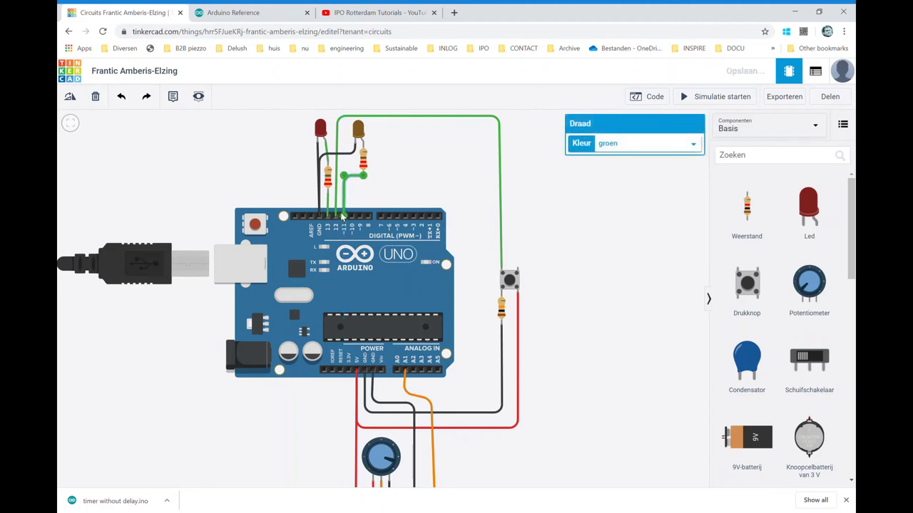
{"action": "left_click", "coordinate": [522, 204]}
{"action": "left_click", "coordinate": [502, 190]}
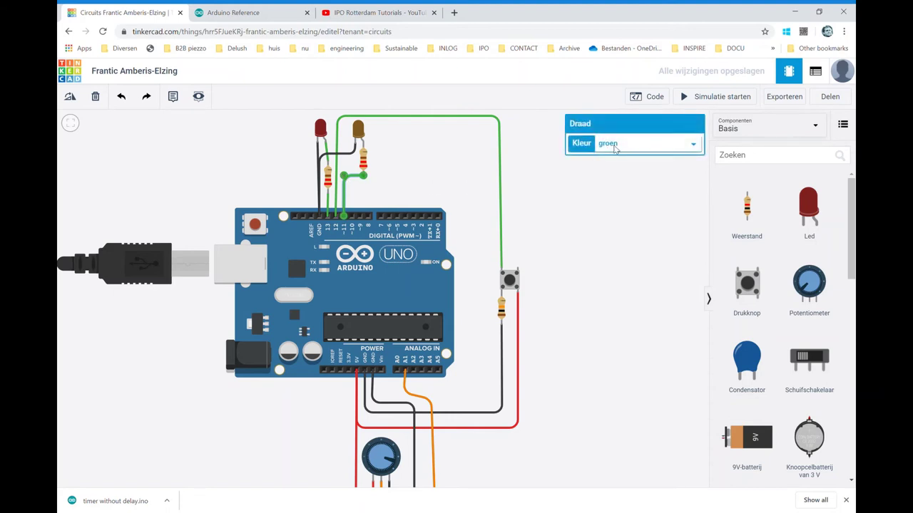
{"action": "key", "text": "4"}
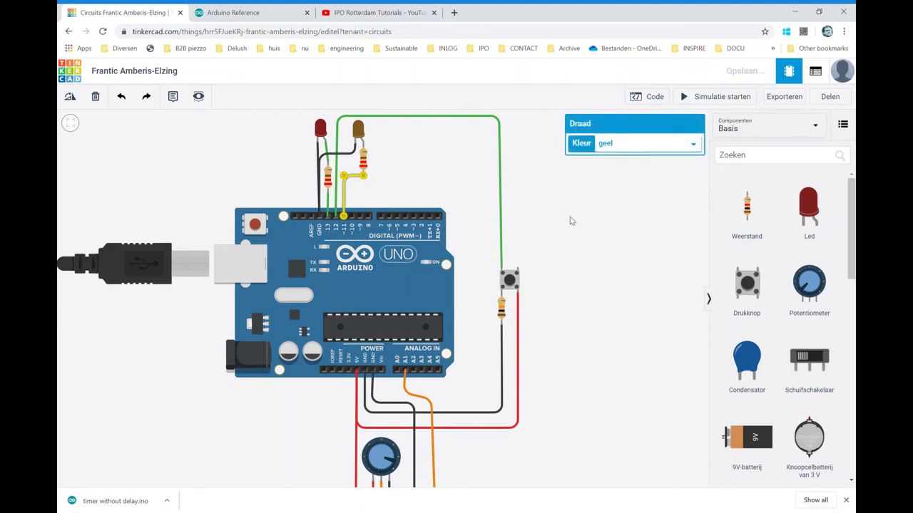
{"action": "left_click", "coordinate": [573, 220]}
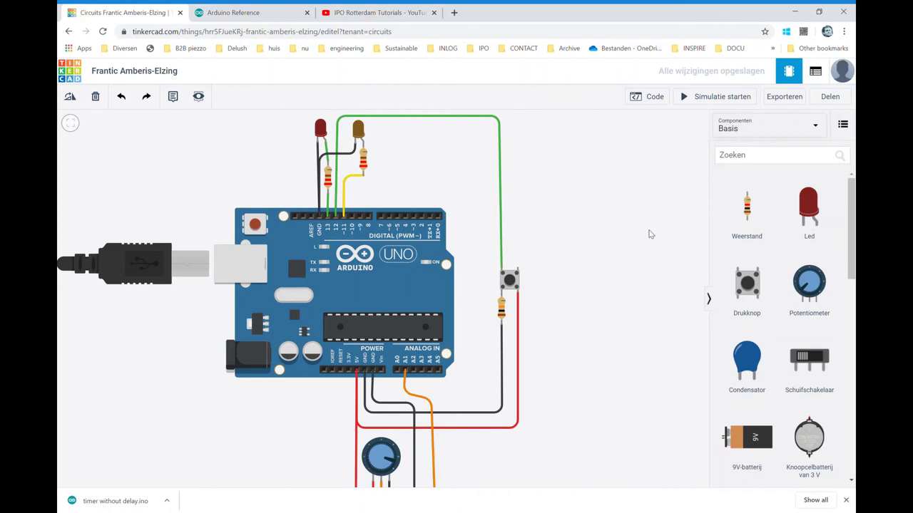
{"action": "scroll", "coordinate": [650, 233], "scroll_direction": "down", "scroll_amount": 2}
- Zoom out, shift the circuit left, and bring up the Arduino code editor
{"action": "scroll", "coordinate": [664, 243], "scroll_direction": "down", "scroll_amount": 2}
{"action": "scroll", "coordinate": [649, 236], "scroll_direction": "down", "scroll_amount": 1}
{"action": "left_click_drag", "start_coordinate": [649, 235], "coordinate": [600, 207]}
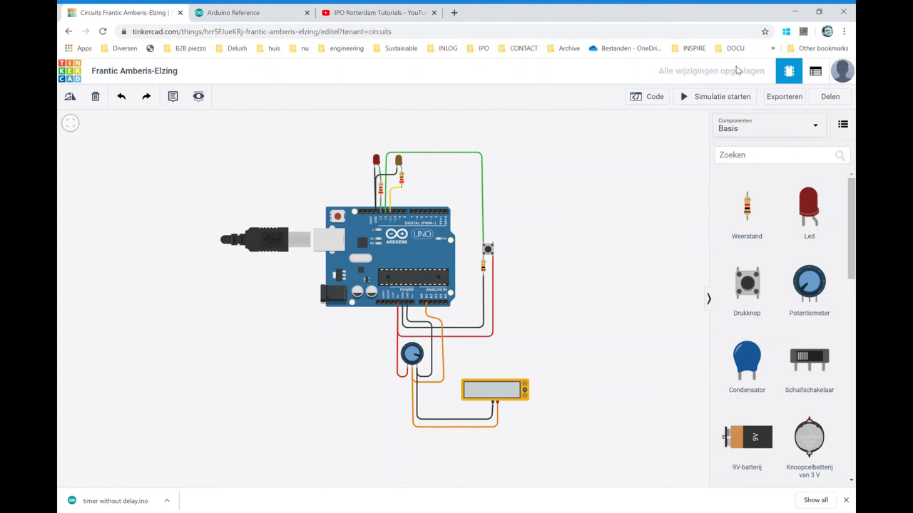
{"action": "left_click", "coordinate": [650, 97]}
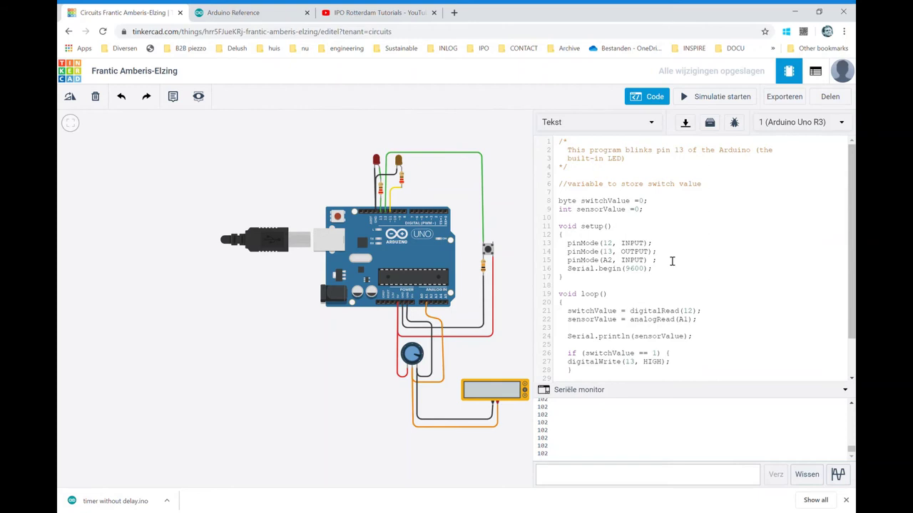
- Add a pinMode(11, OUTPUT) line in setup and blank lines at loop's end
{"action": "left_click", "coordinate": [668, 260]}
{"action": "key", "text": "Return"}
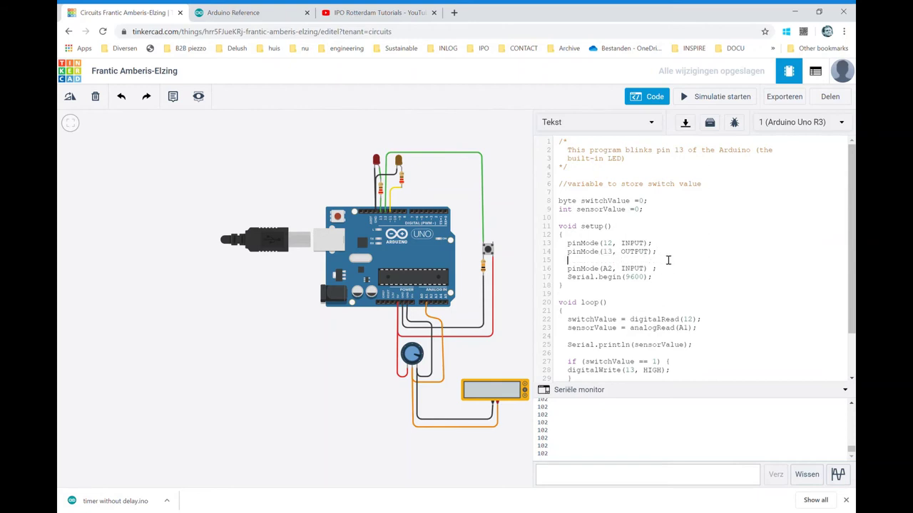
{"action": "type", "text": "PiMod"}
{"action": "type", "text": "e"}
{"action": "type", "text": "n"}
{"action": "type", "text": "("}
{"action": "type", "text": "11, "}
{"action": "type", "text": "O"}
{"action": "type", "text": "UT"}
{"action": "type", "text": "PU"}
{"action": "type", "text": "T);"}
{"action": "left_click", "coordinate": [750, 305]}
{"action": "scroll", "coordinate": [654, 307], "scroll_direction": "down", "scroll_amount": 2}
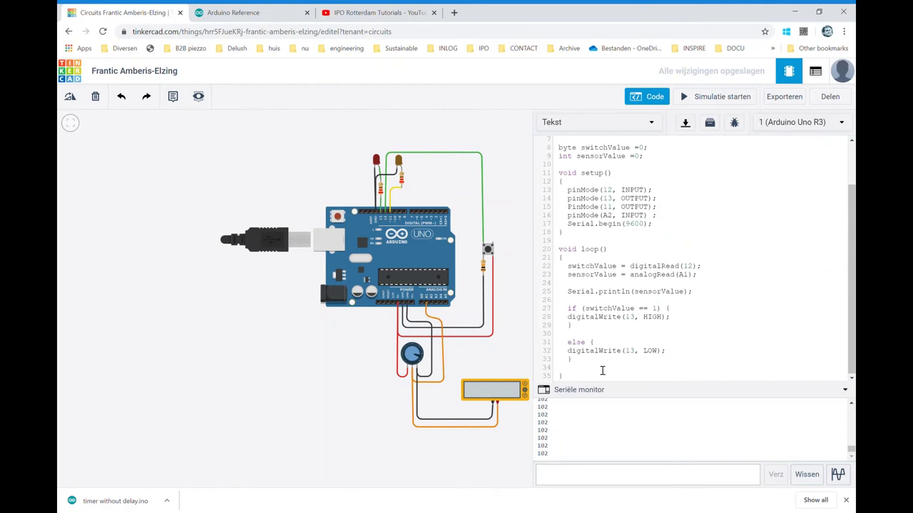
{"action": "key", "text": "Return"}
{"action": "key", "text": "Return"}
{"action": "key", "text": "Return"}
{"action": "key", "text": "Return"}
{"action": "key", "text": "Return"}
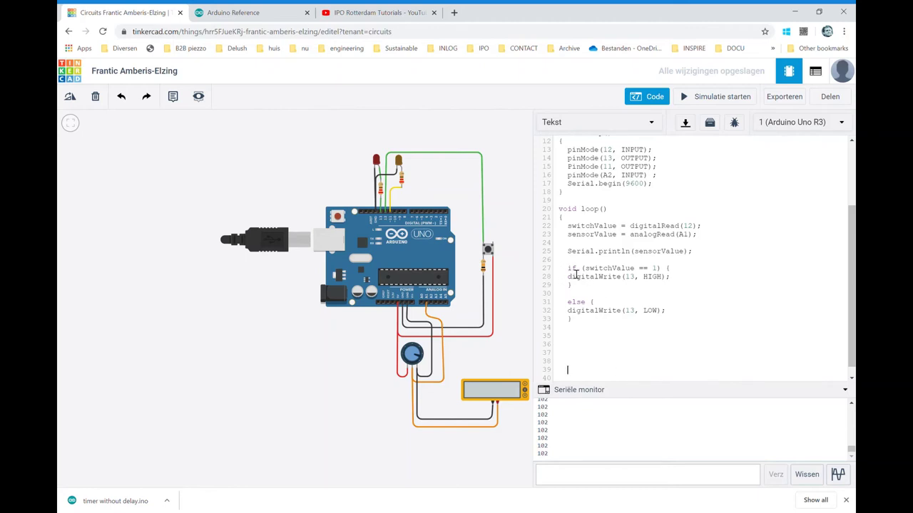
- Paste a copy of the if/else block and change its condition to sensorvalue < 300
{"action": "left_click_drag", "start_coordinate": [567, 270], "coordinate": [593, 321]}
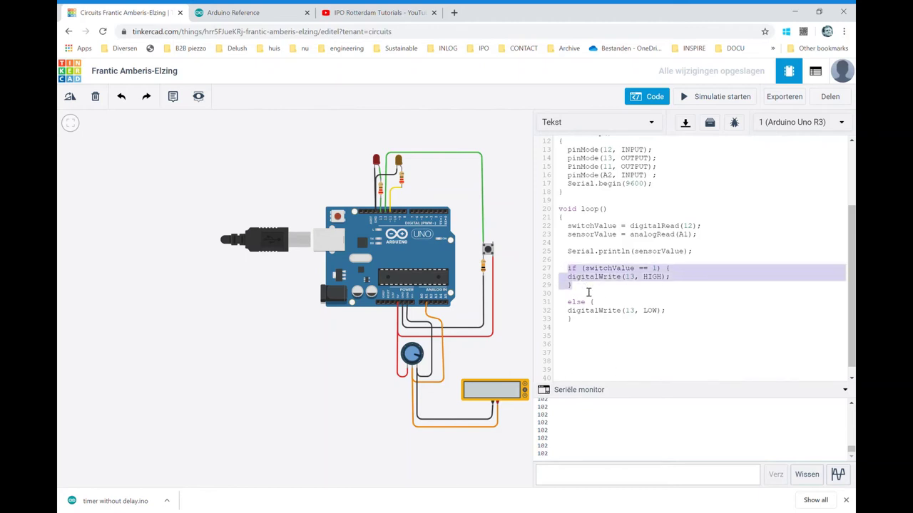
{"action": "left_click", "coordinate": [584, 336]}
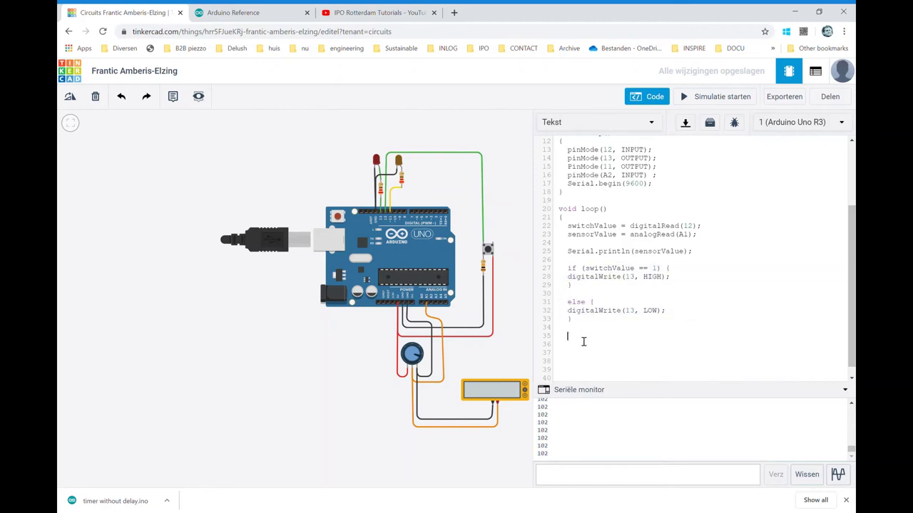
{"action": "type", "text": "if (switchValue == 1) {   digitalWrite(13, HIGH);   }    else {   digitalWrite(13, LOW);   }"}
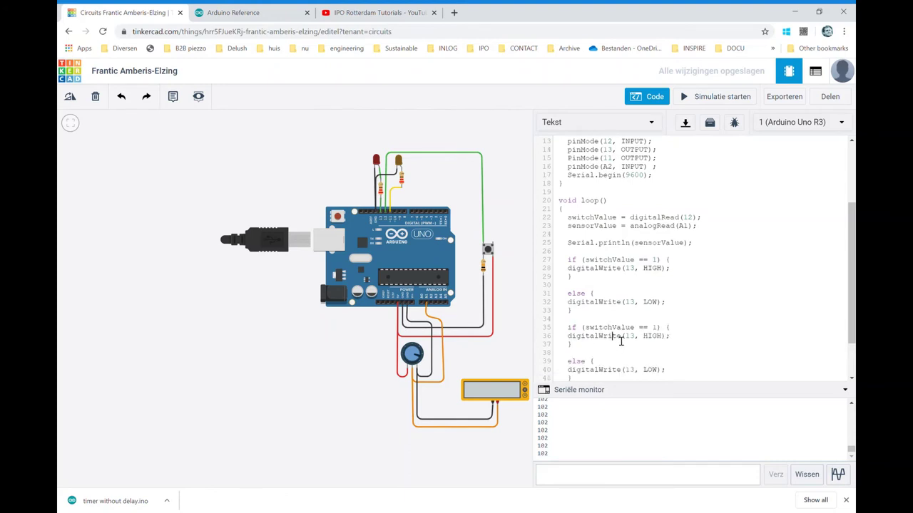
{"action": "left_click", "coordinate": [622, 333]}
{"action": "left_click_drag", "start_coordinate": [611, 329], "coordinate": [586, 329]}
{"action": "type", "text": "sens"}
{"action": "type", "text": "orvalue"}
{"action": "double_click", "coordinate": [666, 329]}
{"action": "type", "text": "<"}
{"action": "left_click", "coordinate": [677, 328]}
{"action": "type", "text": "300"}
- Change the pin numbers in both HIGH and LOW lines of the copy from 13 to 11
{"action": "left_click", "coordinate": [735, 364]}
{"action": "scroll", "coordinate": [650, 337], "scroll_direction": "down", "scroll_amount": 2}
{"action": "left_click", "coordinate": [635, 285]}
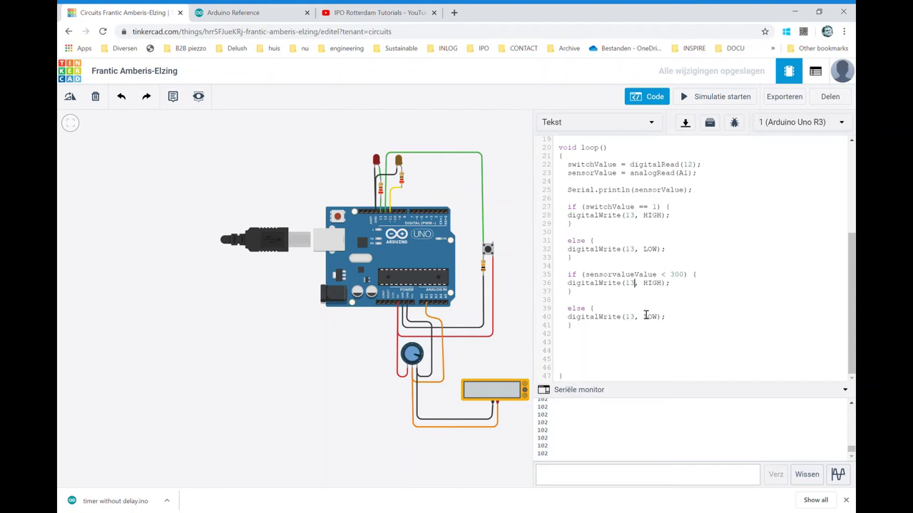
{"action": "key", "text": "BackSpace"}
{"action": "type", "text": "1"}
{"action": "left_click", "coordinate": [635, 318]}
{"action": "key", "text": "BackSpace"}
{"action": "type", "text": "1"}
- Insert a blank line after the first if block's closing brace
{"action": "left_click", "coordinate": [638, 353]}
{"action": "left_click", "coordinate": [595, 228]}
{"action": "key", "text": "Return"}
{"action": "left_click", "coordinate": [666, 285]}
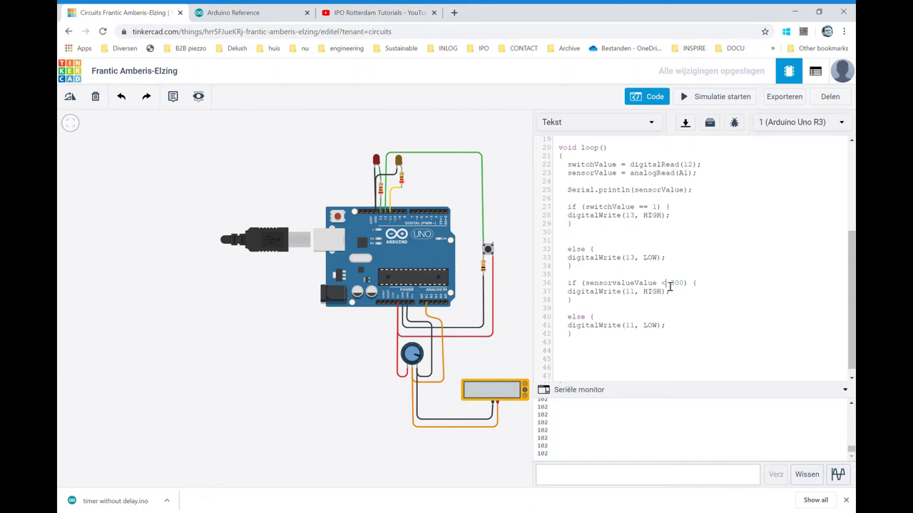
- Add blank lines between the pushbutton and sensor if/else blocks
{"action": "left_click", "coordinate": [586, 268]}
{"action": "key", "text": "Return"}
{"action": "key", "text": "Return"}
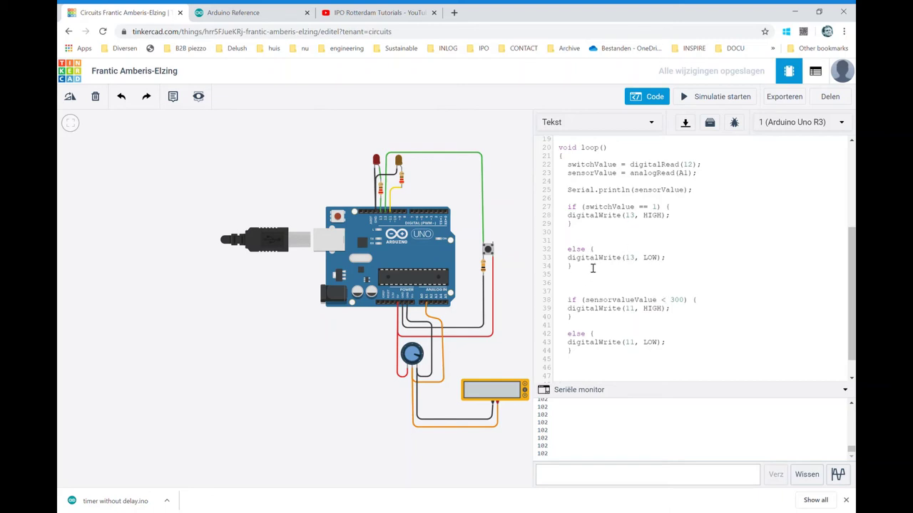
{"action": "left_click", "coordinate": [579, 242]}
{"action": "key", "text": "BackSpace"}
{"action": "key", "text": "BackSpace"}
{"action": "key", "text": "BackSpace"}
{"action": "key", "text": "BackSpace"}
{"action": "key", "text": "BackSpace"}
{"action": "key", "text": "BackSpace"}
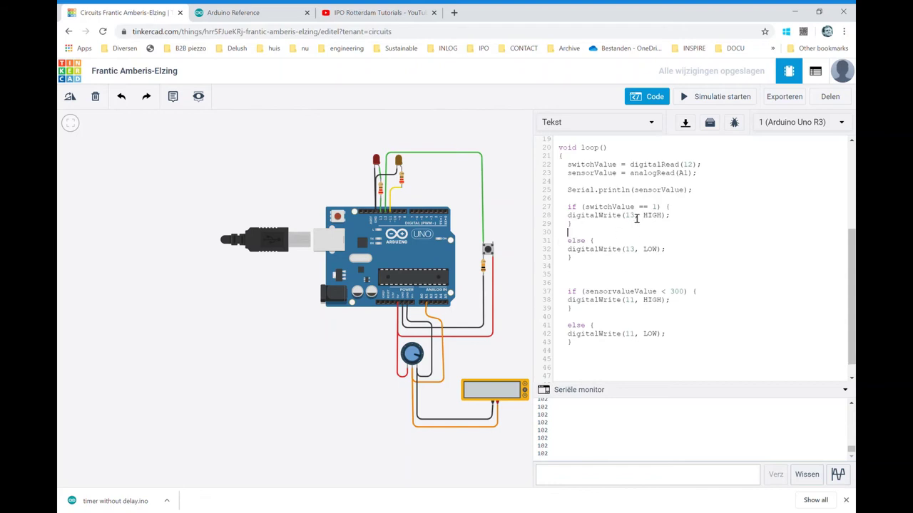
- Add comments '//Pusbutton controls LED on pin 13' and '//Potmeter/sensor controls LED on pin 11' above the blocks
{"action": "left_click", "coordinate": [600, 201]}
{"action": "key", "text": "Return"}
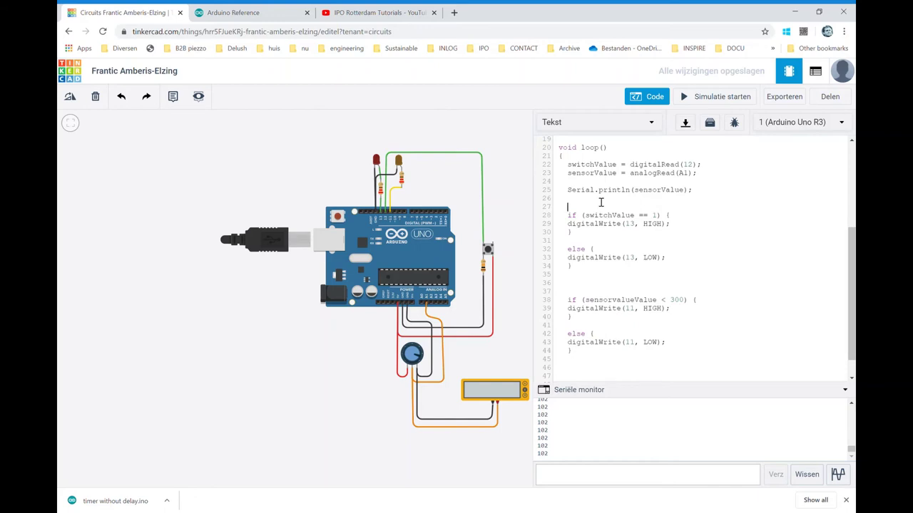
{"action": "type", "text": "//"}
{"action": "type", "text": "Dr"}
{"action": "type", "text": "uk"}
{"action": "key", "text": "BackSpace"}
{"action": "key", "text": "BackSpace"}
{"action": "key", "text": "BackSpace"}
{"action": "key", "text": "BackSpace"}
{"action": "type", "text": "P"}
{"action": "type", "text": "usbutto"}
{"action": "type", "text": "n contro"}
{"action": "type", "text": "ls "}
{"action": "type", "text": "LE"}
{"action": "type", "text": "D on"}
{"action": "type", "text": " pin 1"}
{"action": "type", "text": "3"}
{"action": "left_click", "coordinate": [582, 286]}
{"action": "type", "text": "/"}
{"action": "type", "text": "/"}
{"action": "type", "text": "Potmeter/"}
{"action": "type", "text": "sensor "}
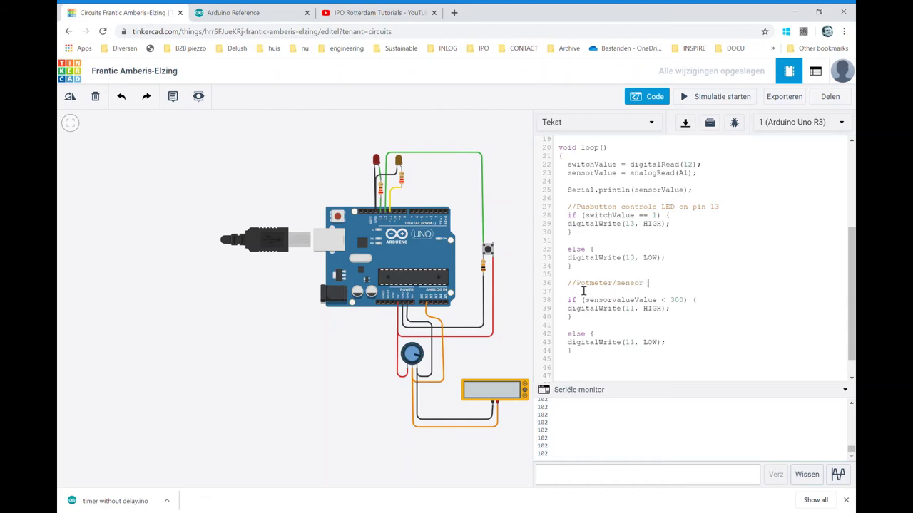
{"action": "type", "text": "controls "}
{"action": "type", "text": "LE"}
{"action": "type", "text": "D o"}
{"action": "type", "text": "n"}
{"action": "type", "text": " pin "}
{"action": "type", "text": "11"}
- Fix the misspelled sensorvalueValue name and recompile to check for errors
{"action": "left_click", "coordinate": [691, 334]}
{"action": "left_click", "coordinate": [702, 96]}
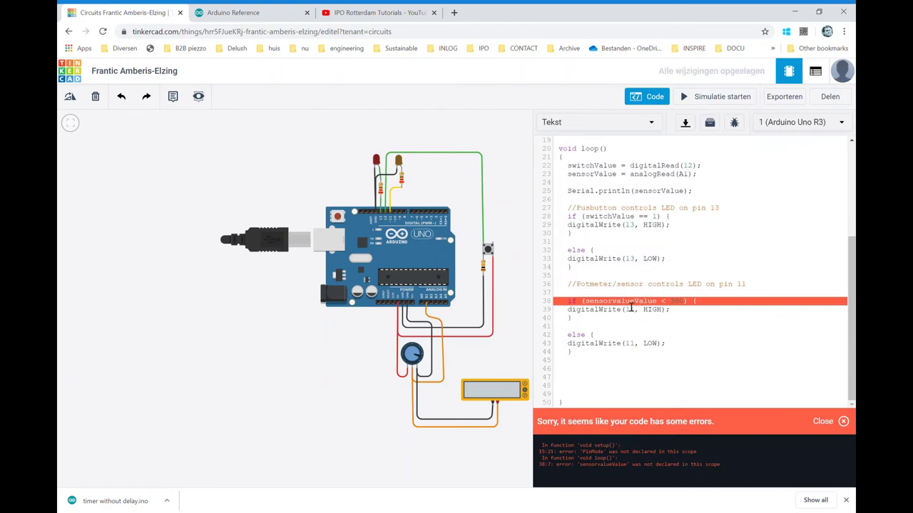
{"action": "left_click", "coordinate": [635, 304]}
{"action": "key", "text": "BackSpace"}
{"action": "key", "text": "BackSpace"}
{"action": "key", "text": "BackSpace"}
{"action": "key", "text": "BackSpace"}
{"action": "key", "text": "BackSpace"}
{"action": "left_click", "coordinate": [690, 100]}
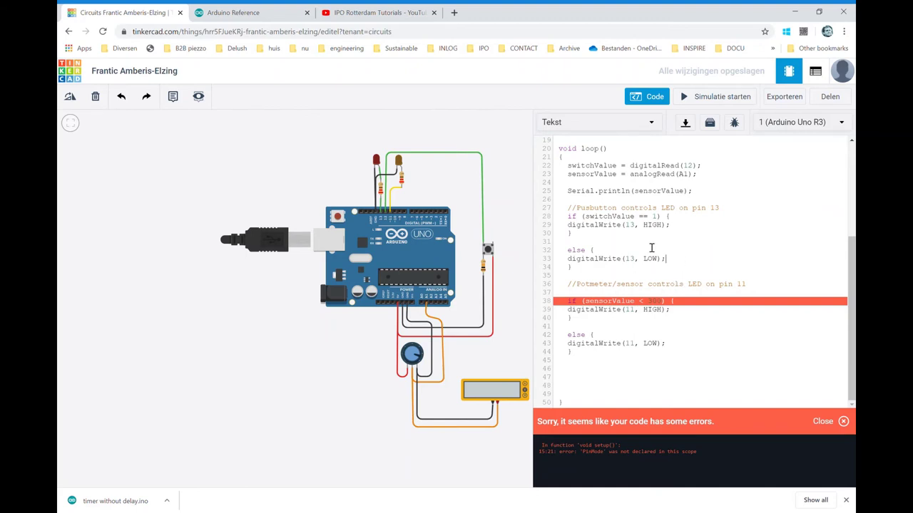
{"action": "scroll", "coordinate": [649, 249], "scroll_direction": "up", "scroll_amount": 1}
{"action": "scroll", "coordinate": [648, 253], "scroll_direction": "up", "scroll_amount": 1}
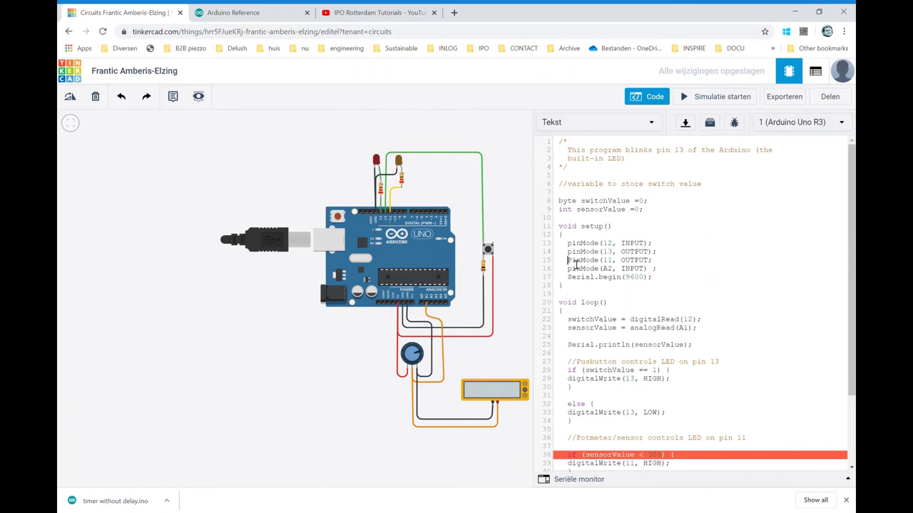
- Change PinMode to pinMode and recompile the sketch
{"action": "key", "text": "BackSpace"}
{"action": "type", "text": "p"}
{"action": "left_click", "coordinate": [686, 102]}
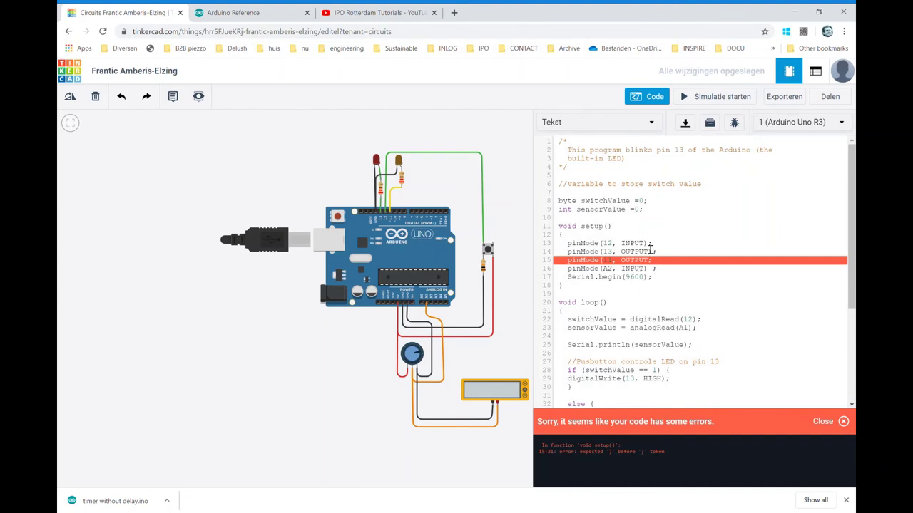
{"action": "left_click", "coordinate": [686, 97]}
{"action": "type", "text": ")"}
- Run the simulation with the serial monitor showing and turn the potentiometer, ending at 1.40 V
{"action": "left_click", "coordinate": [697, 104]}
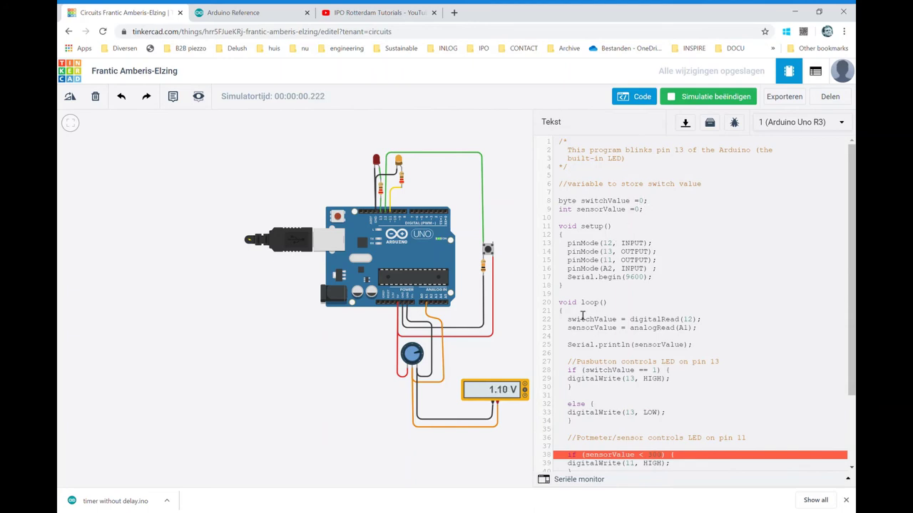
{"action": "left_click", "coordinate": [550, 482]}
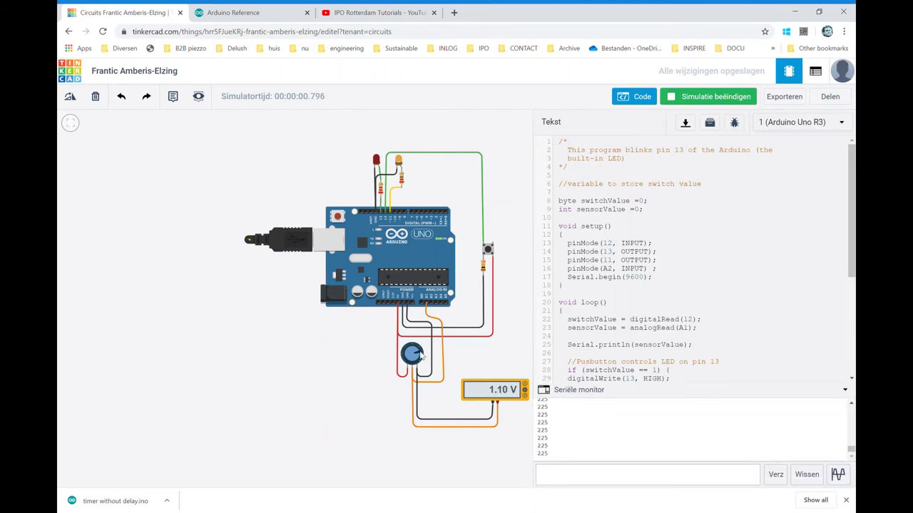
{"action": "left_click_drag", "start_coordinate": [422, 356], "coordinate": [409, 355]}
{"action": "left_click_drag", "start_coordinate": [421, 353], "coordinate": [423, 355]}
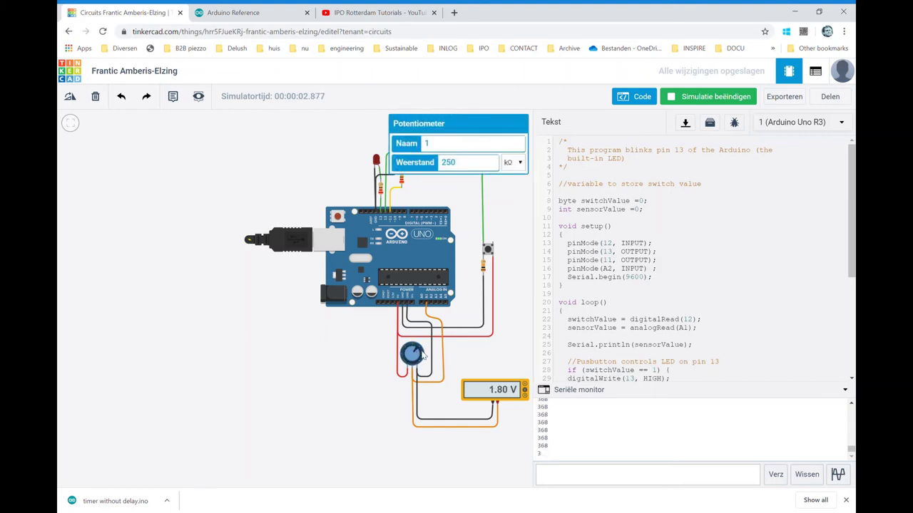
{"action": "left_click", "coordinate": [421, 317]}
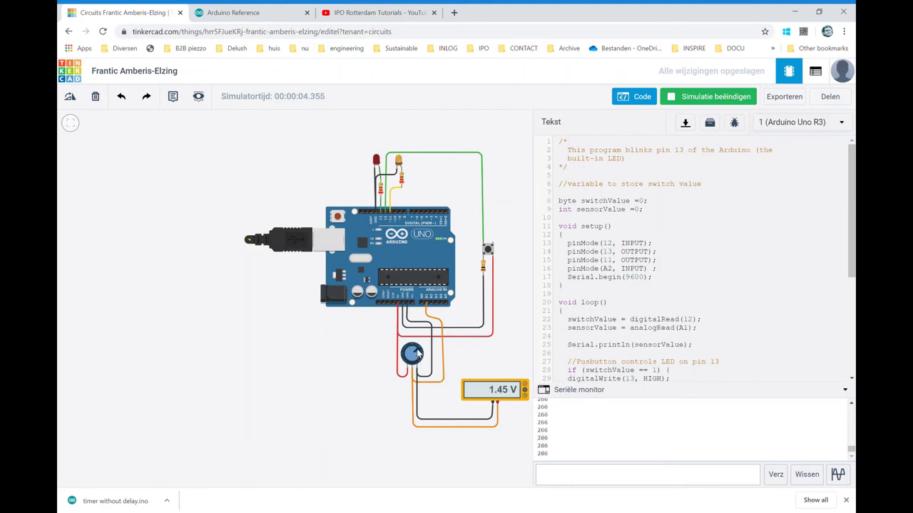
{"action": "left_click_drag", "start_coordinate": [418, 354], "coordinate": [418, 356]}
- Stop the simulation and delete the else block for pin 11
{"action": "left_click", "coordinate": [681, 100]}
{"action": "scroll", "coordinate": [618, 318], "scroll_direction": "down", "scroll_amount": 5}
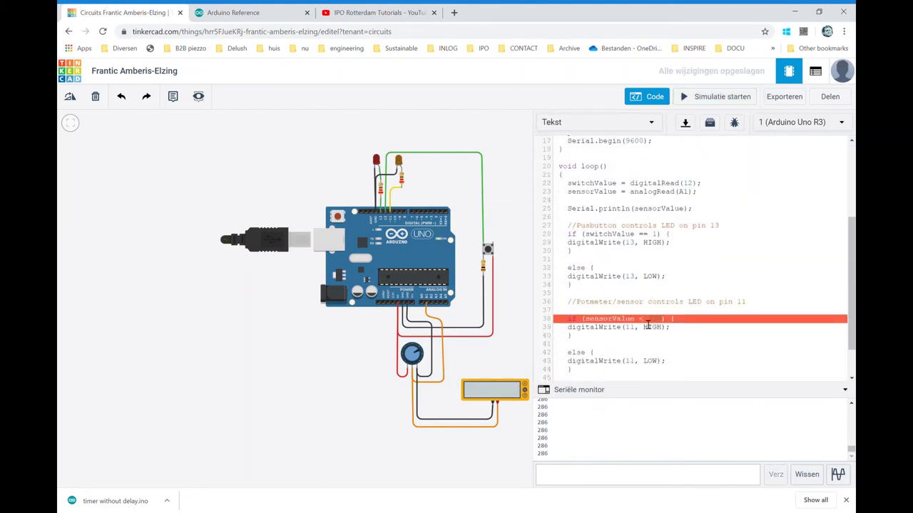
{"action": "left_click", "coordinate": [636, 309]}
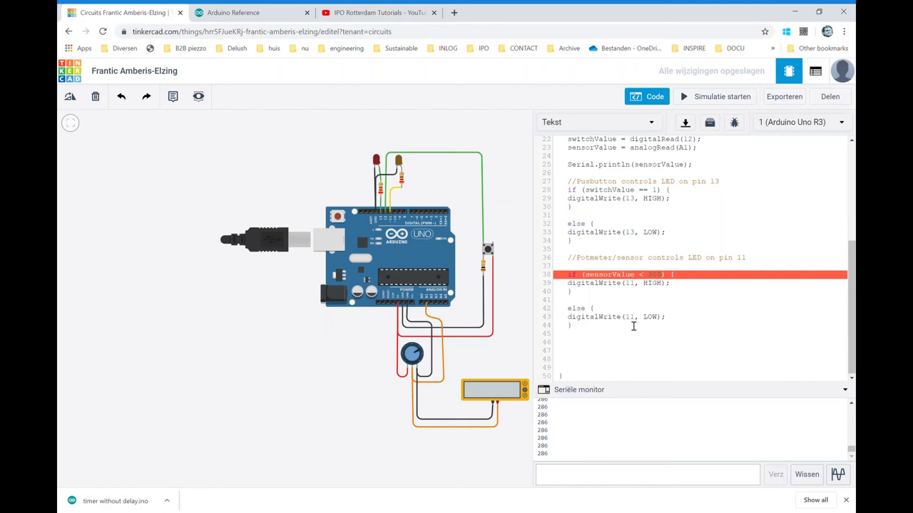
{"action": "left_click_drag", "start_coordinate": [580, 329], "coordinate": [549, 306]}
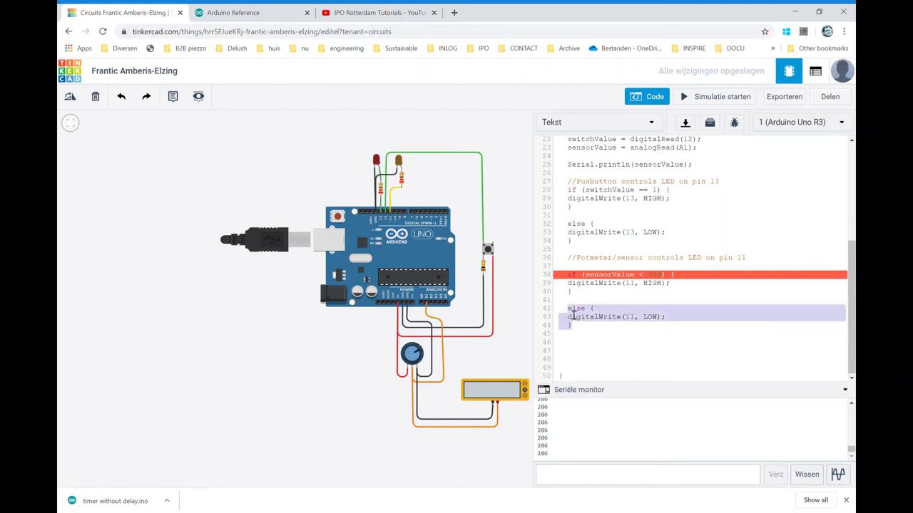
{"action": "key", "text": "BackSpace"}
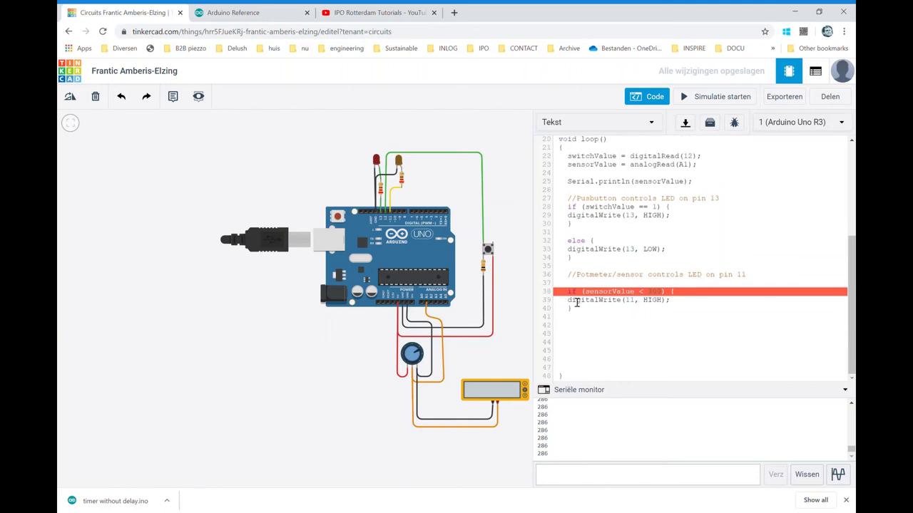
- Paste a copy of the pin 11 if block below it and change its comparison to '>'
{"action": "left_click_drag", "start_coordinate": [569, 293], "coordinate": [578, 306]}
{"action": "key", "text": "ctrl+c"}
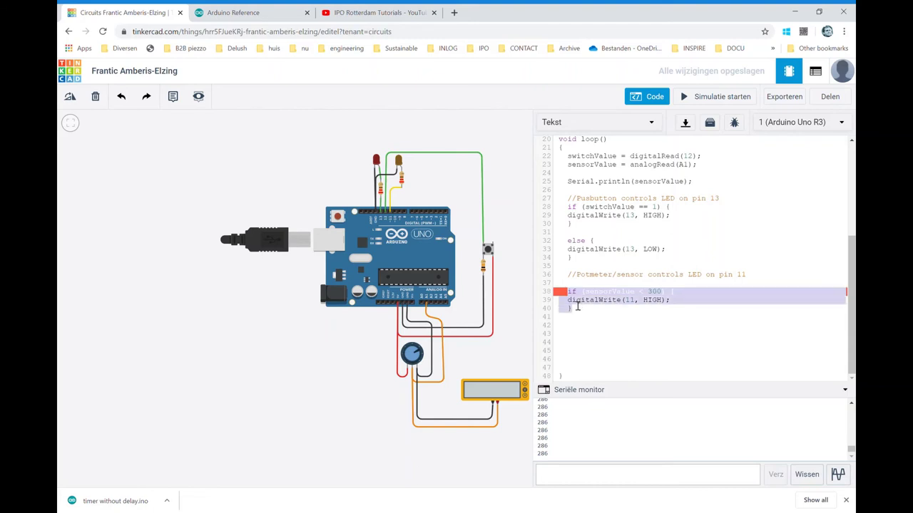
{"action": "left_click", "coordinate": [582, 318]}
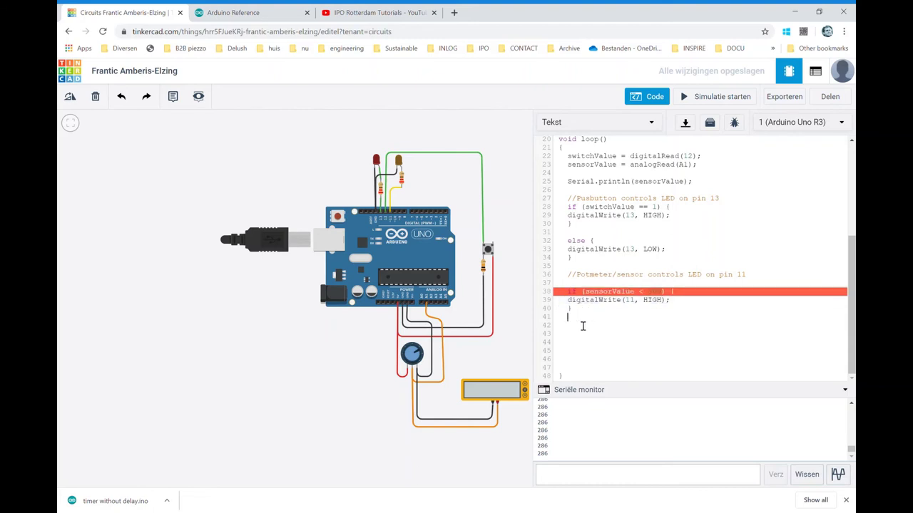
{"action": "left_click", "coordinate": [582, 326]}
{"action": "key", "text": "BackSpace"}
{"action": "key", "text": "ctrl+v"}
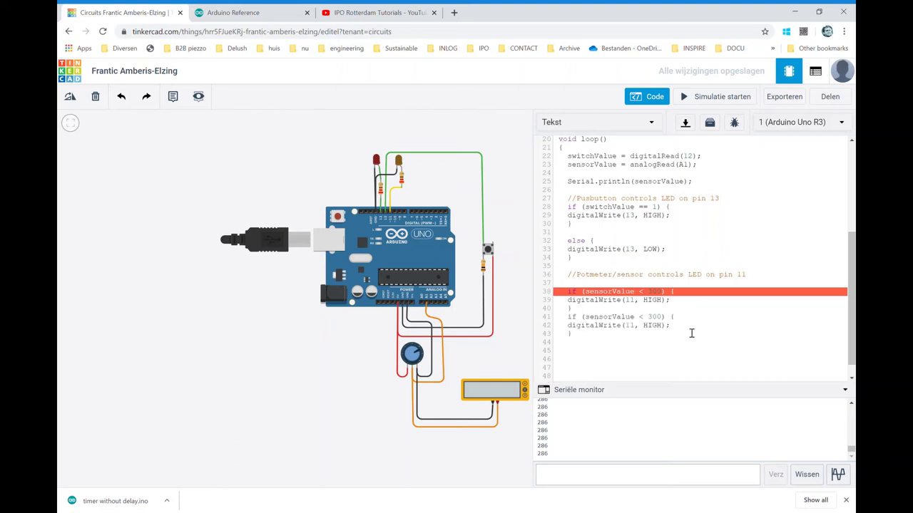
{"action": "left_click", "coordinate": [641, 317]}
{"action": "key", "text": "BackSpace"}
{"action": "type", "text": ">"}
{"action": "type", "text": "5"}
{"action": "left_click_drag", "start_coordinate": [652, 283], "coordinate": [657, 296]}
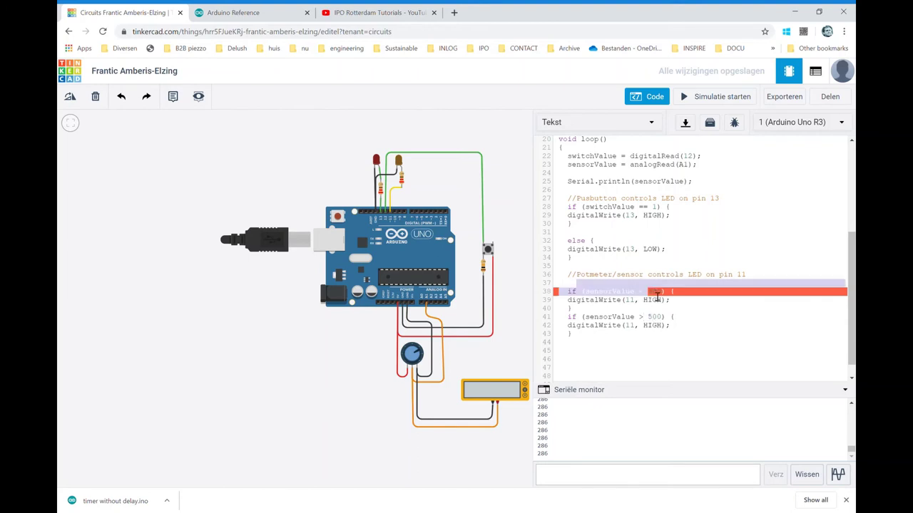
{"action": "double_click", "coordinate": [657, 293]}
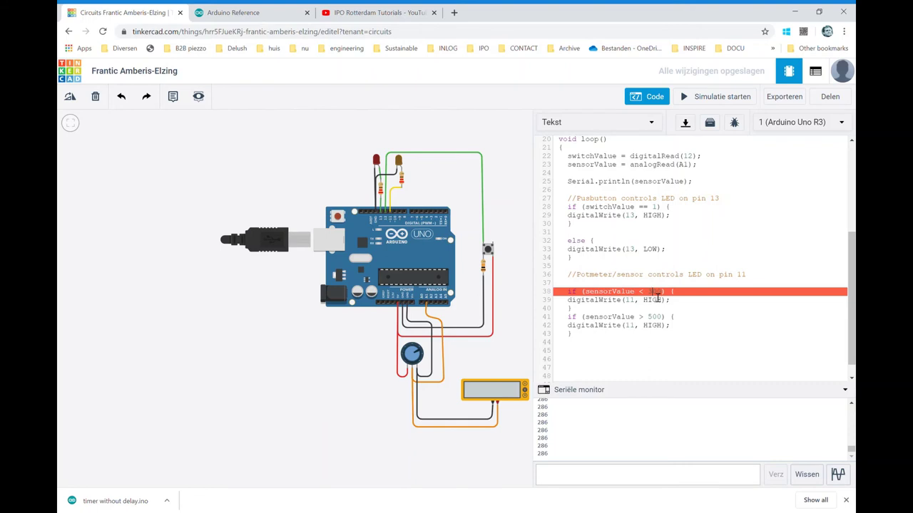
{"action": "left_click", "coordinate": [691, 346]}
- In the copied block, switch HIGH to LOW and set the threshold to 300
{"action": "double_click", "coordinate": [653, 327]}
{"action": "type", "text": "LOW"}
{"action": "left_click", "coordinate": [699, 365]}
{"action": "double_click", "coordinate": [655, 322]}
{"action": "type", "text": "300"}
{"action": "left_click", "coordinate": [685, 337]}
- Run the simulation and sweep the potentiometer back and forth, ending around 1.20 V
{"action": "left_click", "coordinate": [693, 100]}
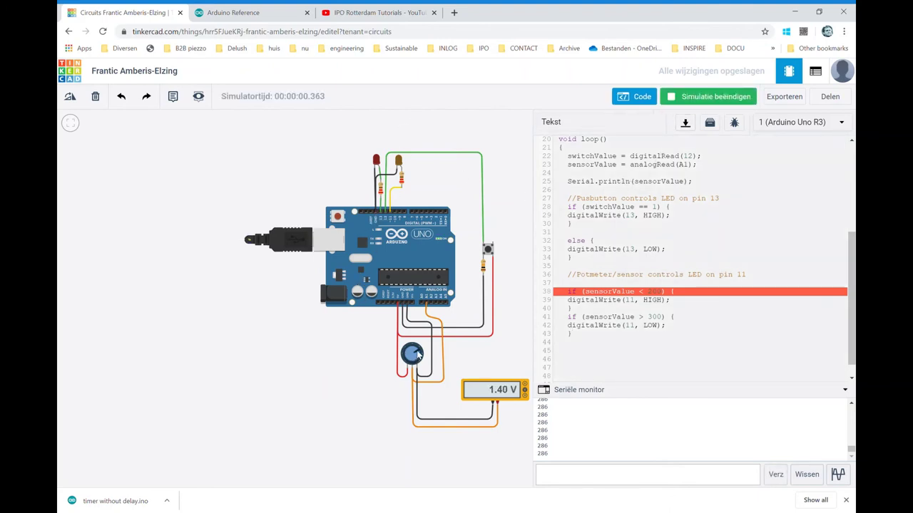
{"action": "mouse_move", "coordinate": [418, 355]}
{"action": "left_mouse_down"}
{"action": "mouse_move", "coordinate": [405, 360]}
{"action": "mouse_move", "coordinate": [420, 355]}
{"action": "left_mouse_up"}
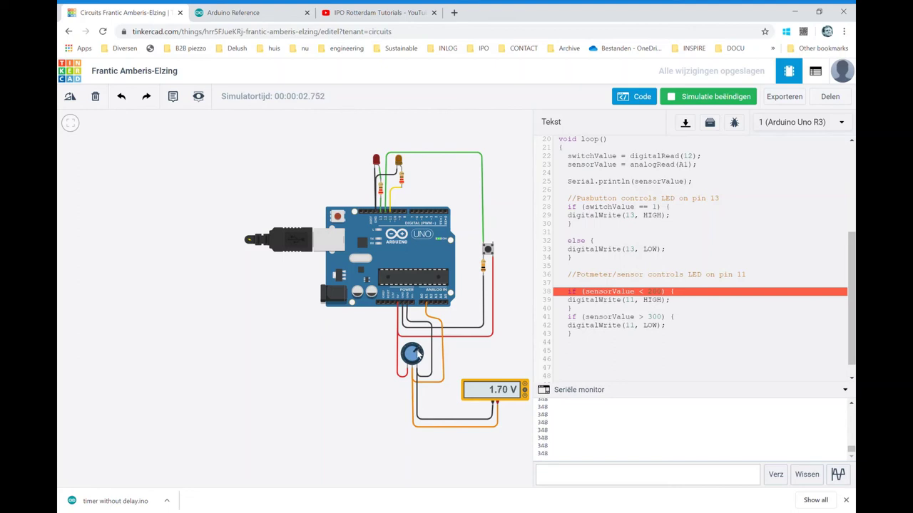
{"action": "left_click_drag", "start_coordinate": [414, 352], "coordinate": [424, 360]}
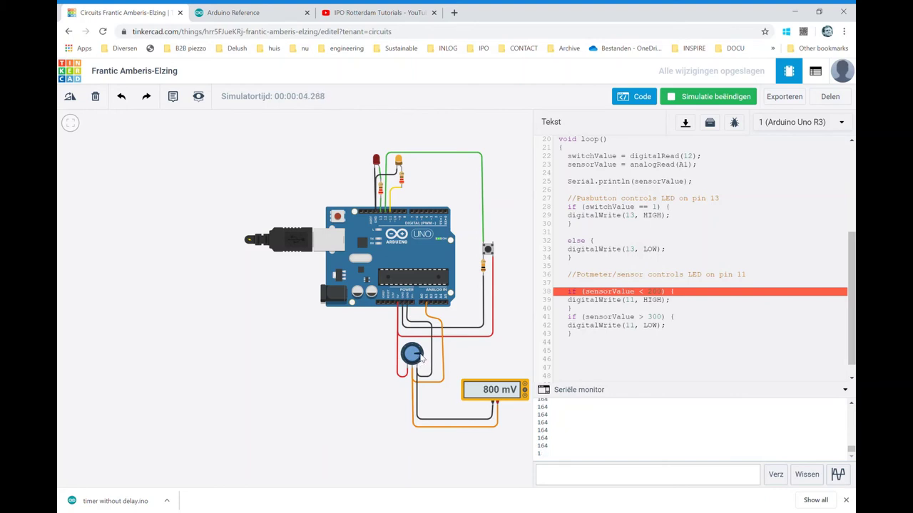
{"action": "left_click_drag", "start_coordinate": [421, 358], "coordinate": [419, 357]}
- Stop the simulation and start changing the pin 11 threshold 300 to 500
{"action": "left_click", "coordinate": [702, 93]}
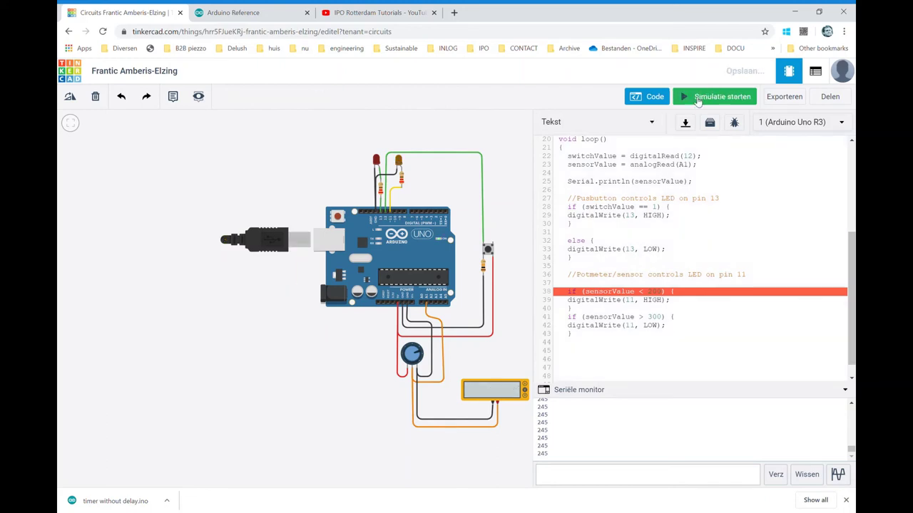
{"action": "left_click", "coordinate": [655, 326]}
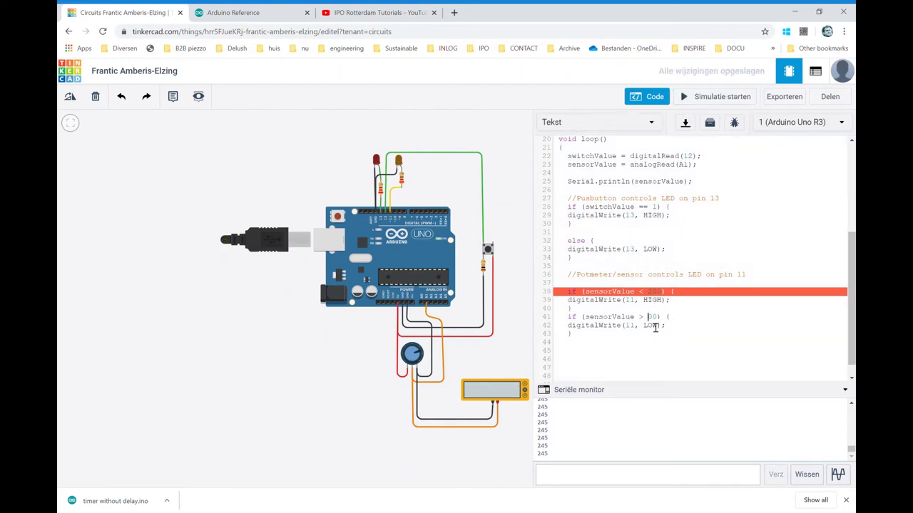
{"action": "type", "text": "5"}
- Set the threshold to 700, run the simulation, and turn the potentiometer up to 3.60 V
{"action": "key", "text": "BackSpace"}
{"action": "type", "text": "7"}
{"action": "left_click", "coordinate": [705, 98]}
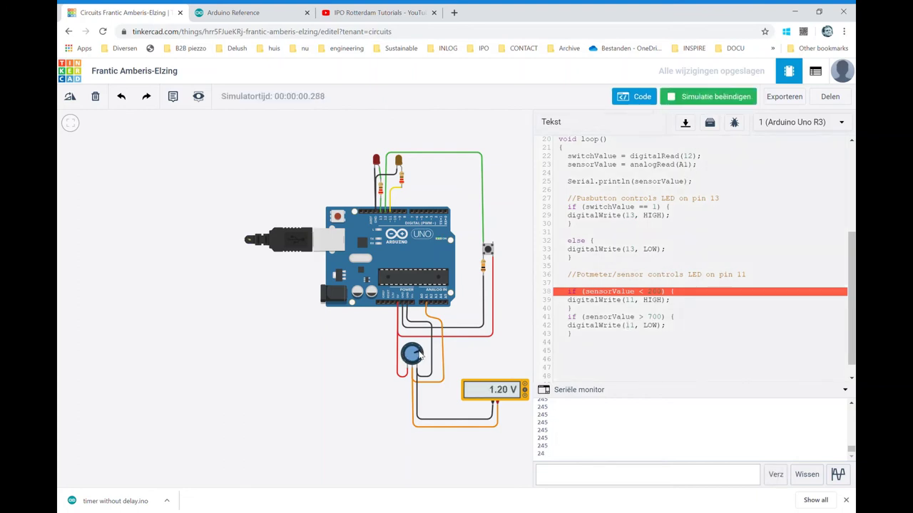
{"action": "left_click_drag", "start_coordinate": [419, 356], "coordinate": [421, 359]}
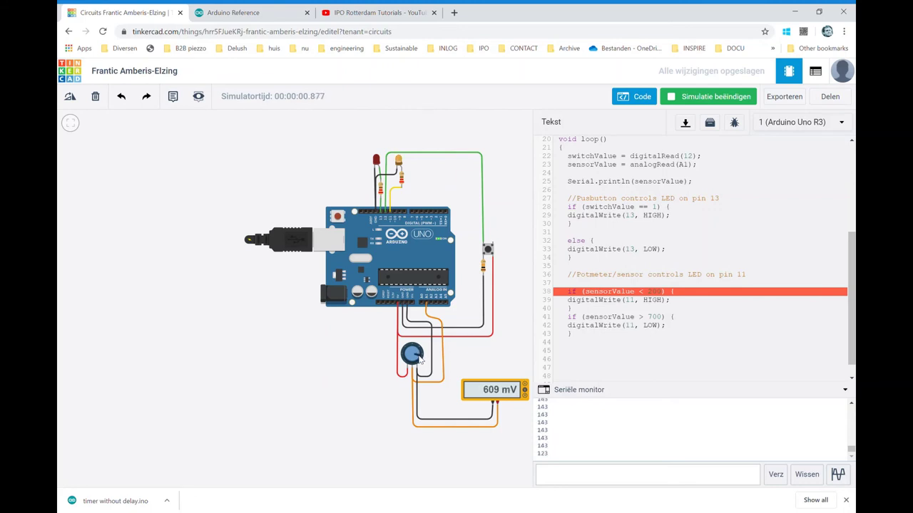
{"action": "mouse_move", "coordinate": [421, 360]}
{"action": "left_mouse_down"}
{"action": "mouse_move", "coordinate": [415, 350]}
{"action": "mouse_move", "coordinate": [407, 360]}
{"action": "left_mouse_up"}
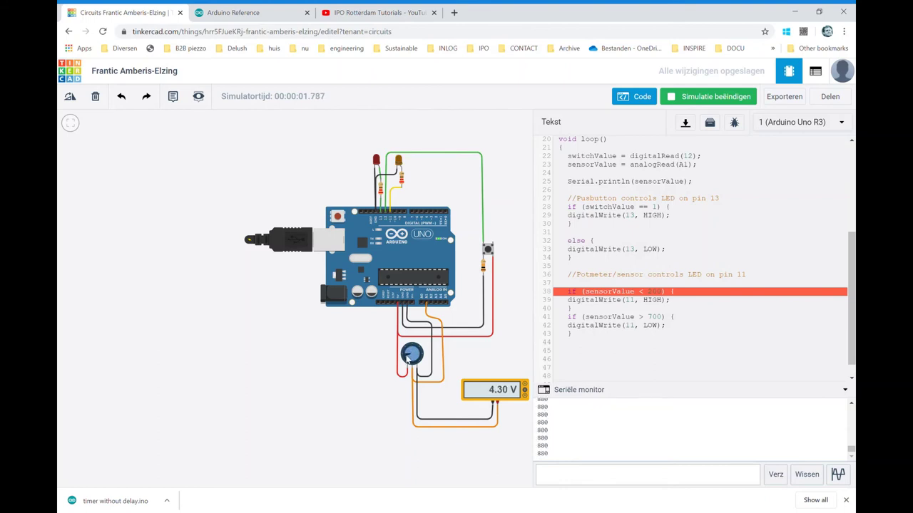
{"action": "left_click_drag", "start_coordinate": [407, 359], "coordinate": [414, 352]}
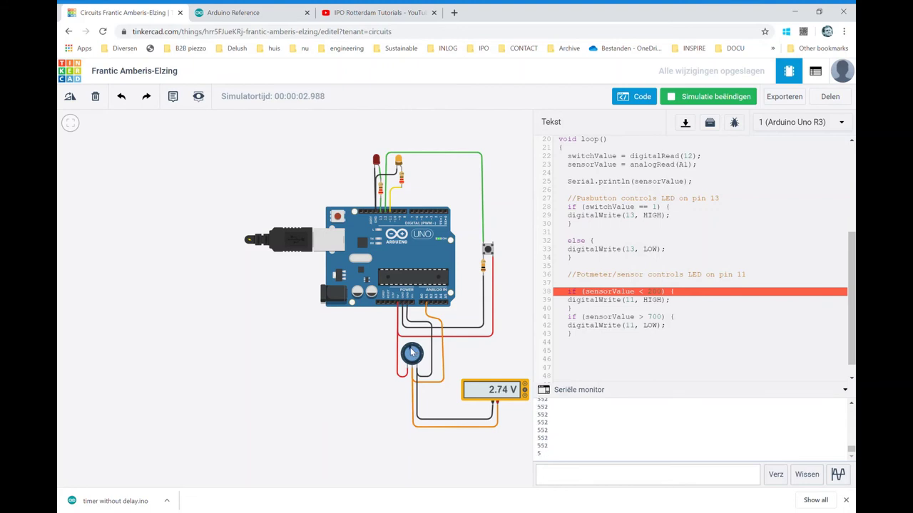
{"action": "left_click_drag", "start_coordinate": [411, 353], "coordinate": [407, 356]}
{"action": "left_click_drag", "start_coordinate": [409, 360], "coordinate": [409, 354]}
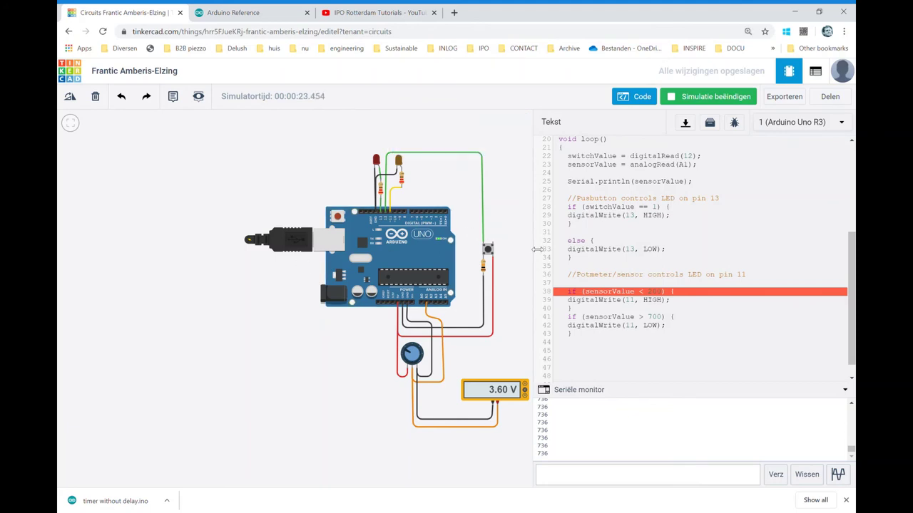
- Zoom the page in and inspect the Arduino board's properties
{"action": "key", "text": "ctrl+plus"}
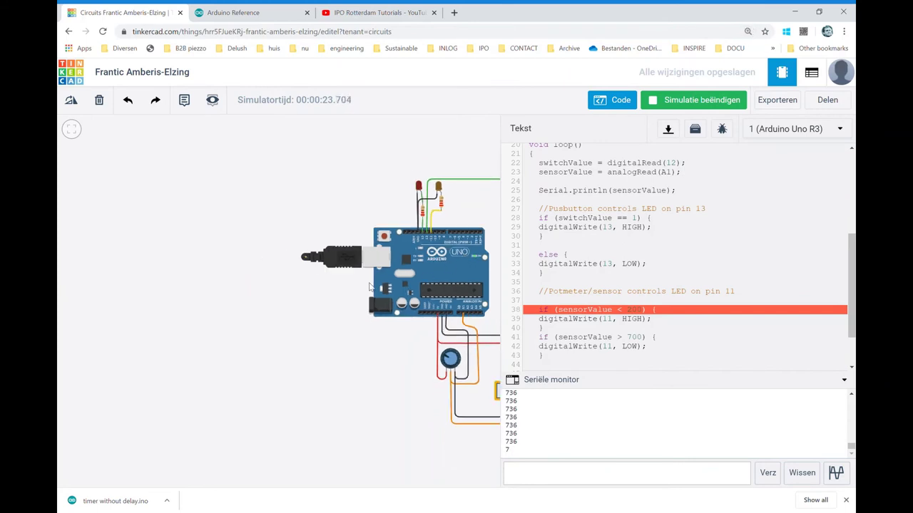
{"action": "left_click", "coordinate": [384, 278]}
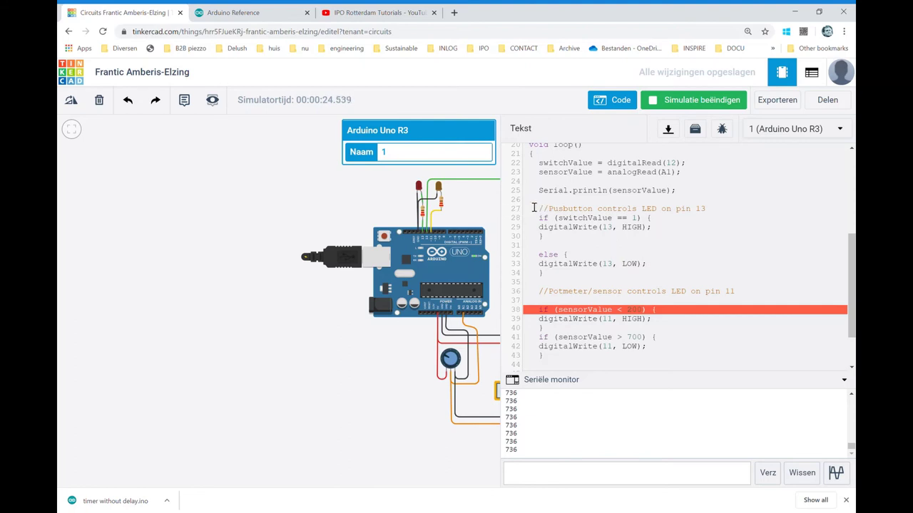
{"action": "left_click", "coordinate": [333, 198]}
- Check the yellow LED's properties, then end the simulation with 'Simulatie beëindigen'
{"action": "left_click_drag", "start_coordinate": [336, 187], "coordinate": [209, 198]}
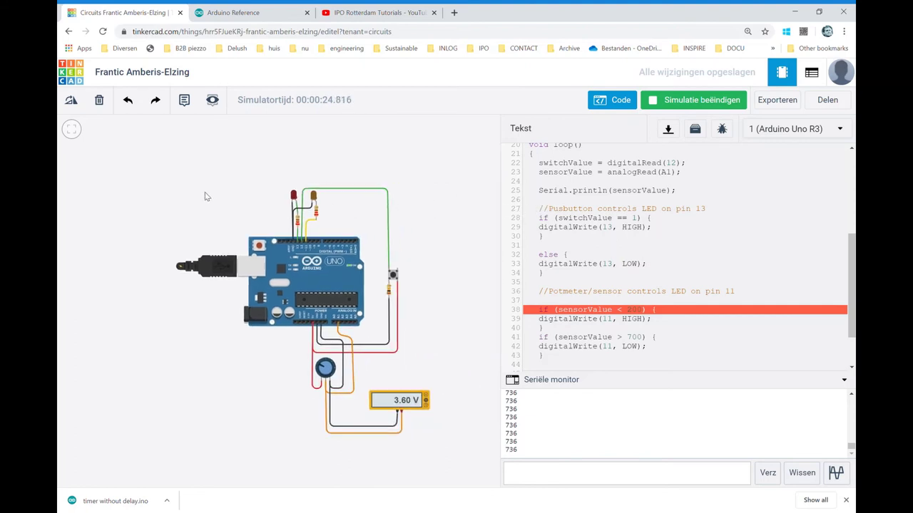
{"action": "scroll", "coordinate": [389, 282], "scroll_direction": "up", "scroll_amount": 2}
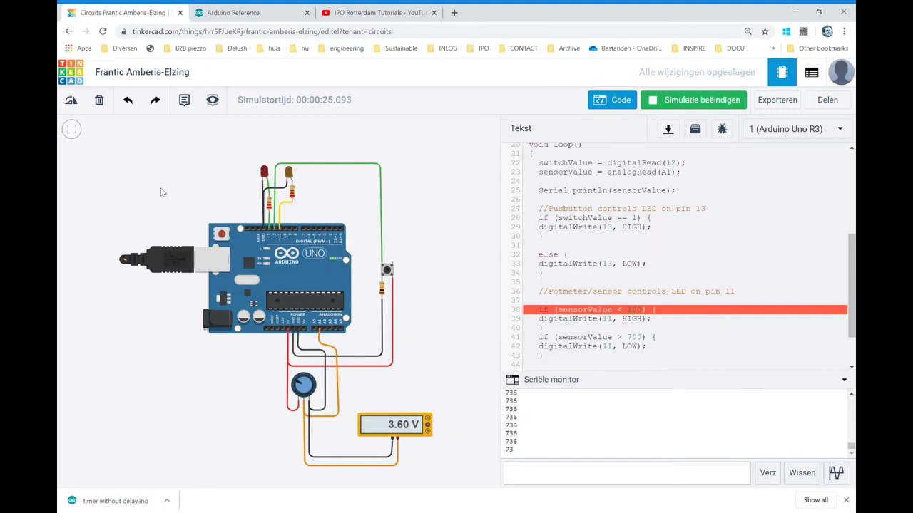
{"action": "left_click_drag", "start_coordinate": [161, 193], "coordinate": [156, 181]}
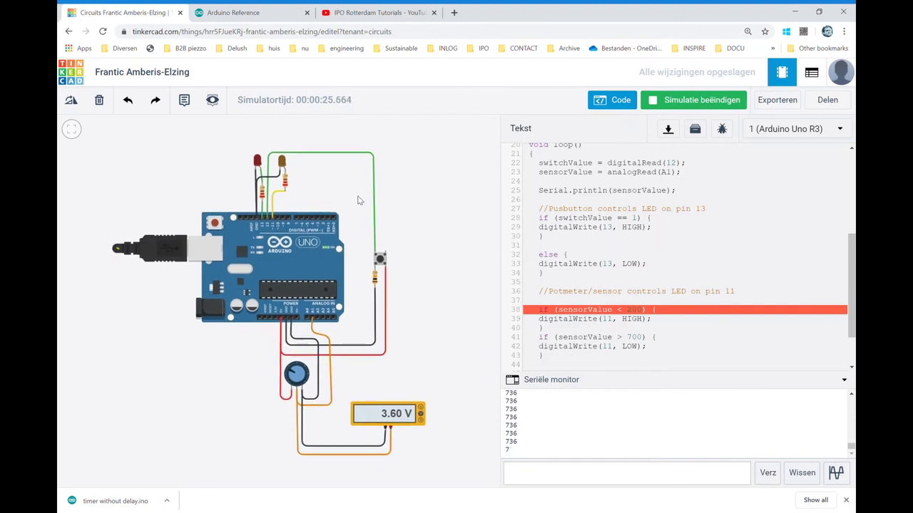
{"action": "left_click", "coordinate": [282, 163]}
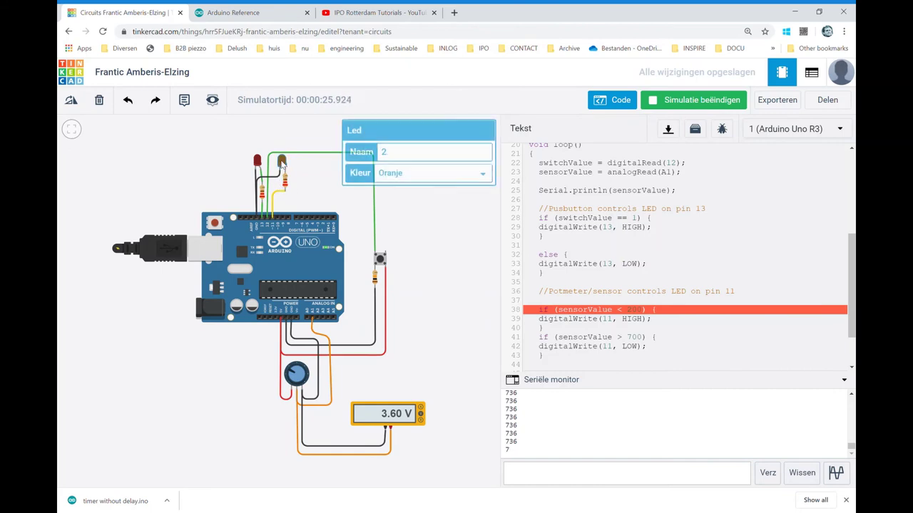
{"action": "left_click", "coordinate": [316, 201]}
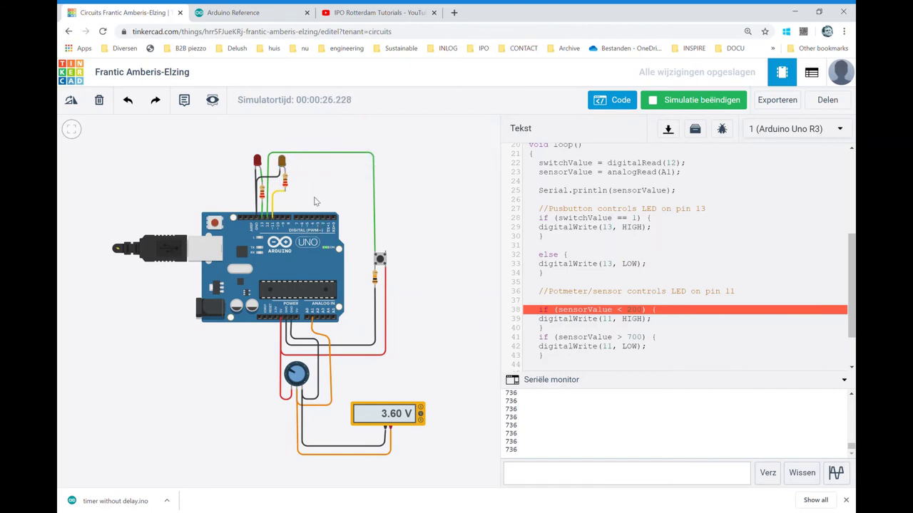
{"action": "left_click", "coordinate": [287, 163]}
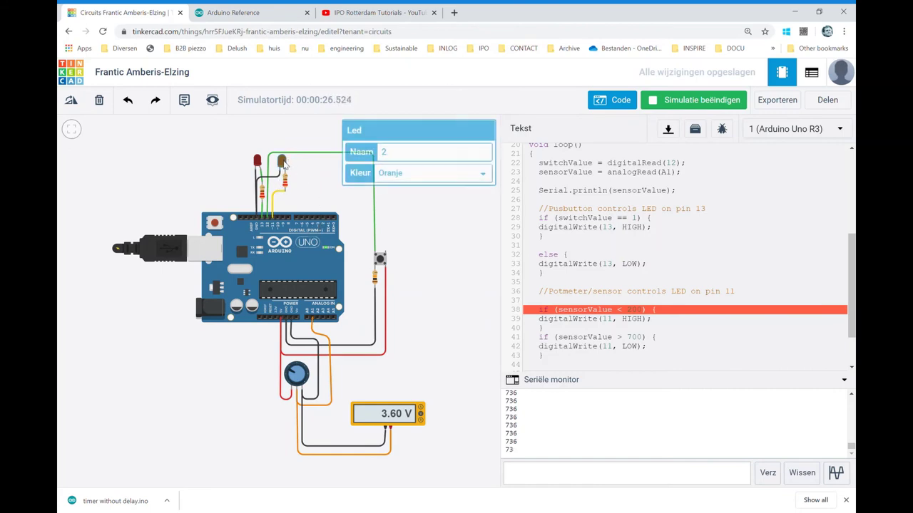
{"action": "left_click", "coordinate": [310, 196]}
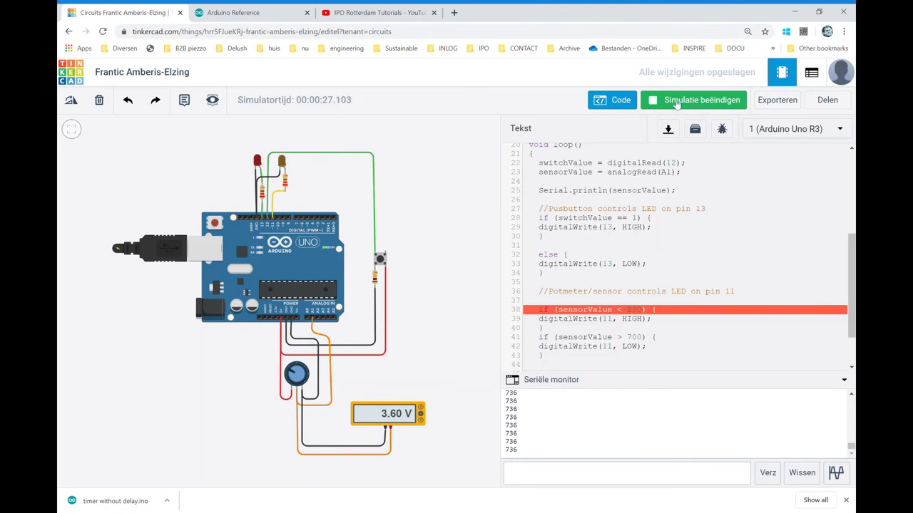
{"action": "left_click", "coordinate": [678, 104]}
- Close the code panel, then copy the yellow LED and its resistor, placing the copy right of the other LEDs
{"action": "left_click", "coordinate": [283, 163]}
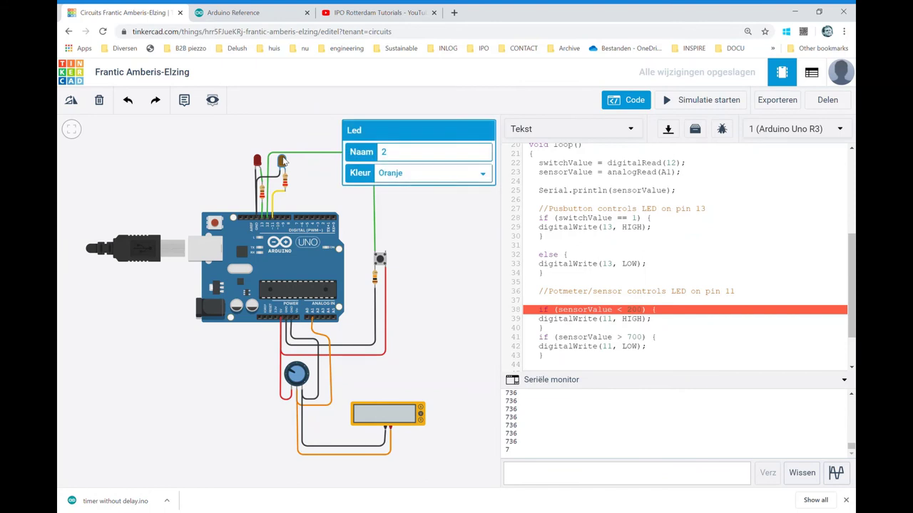
{"action": "left_click", "coordinate": [302, 173]}
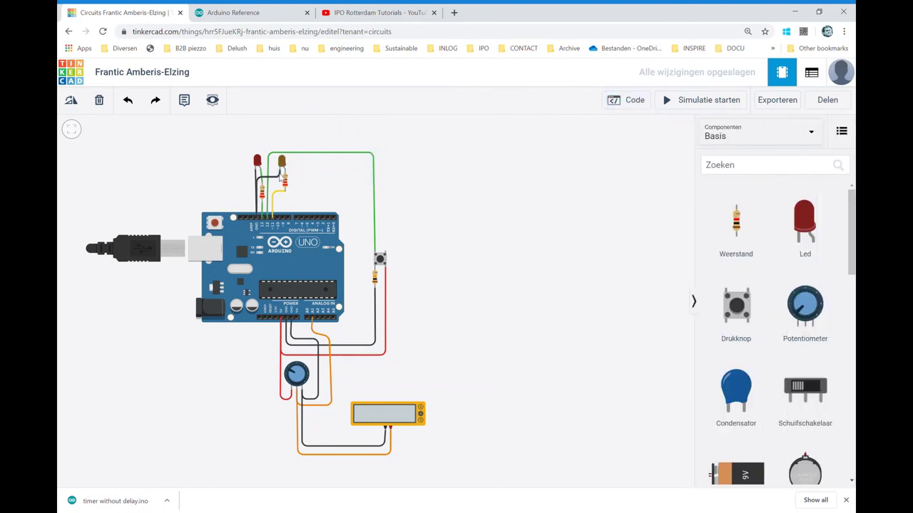
{"action": "left_click", "coordinate": [283, 182]}
{"action": "left_click", "coordinate": [282, 163]}
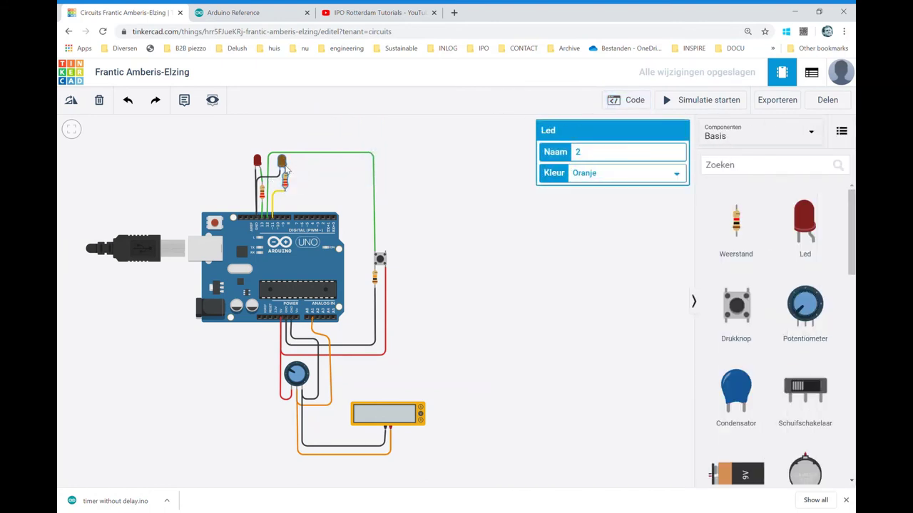
{"action": "left_click", "coordinate": [309, 180]}
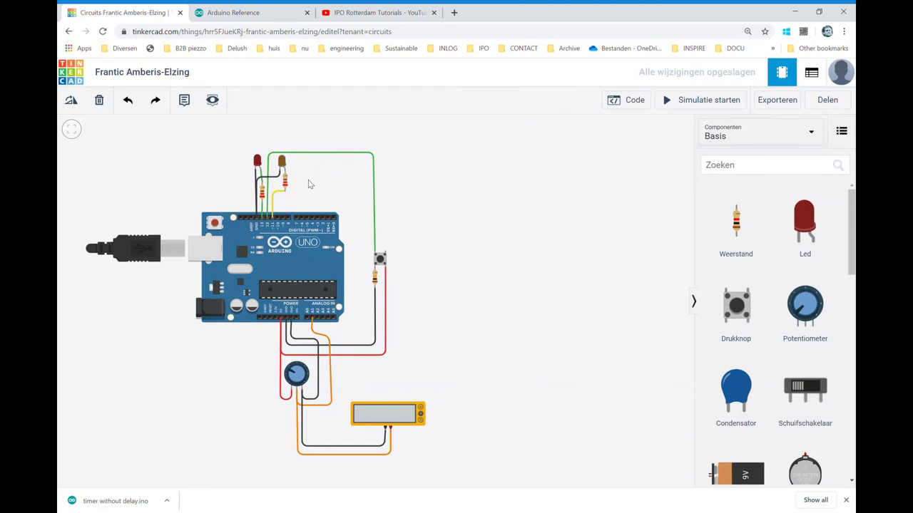
{"action": "key", "text": "ctrl+v"}
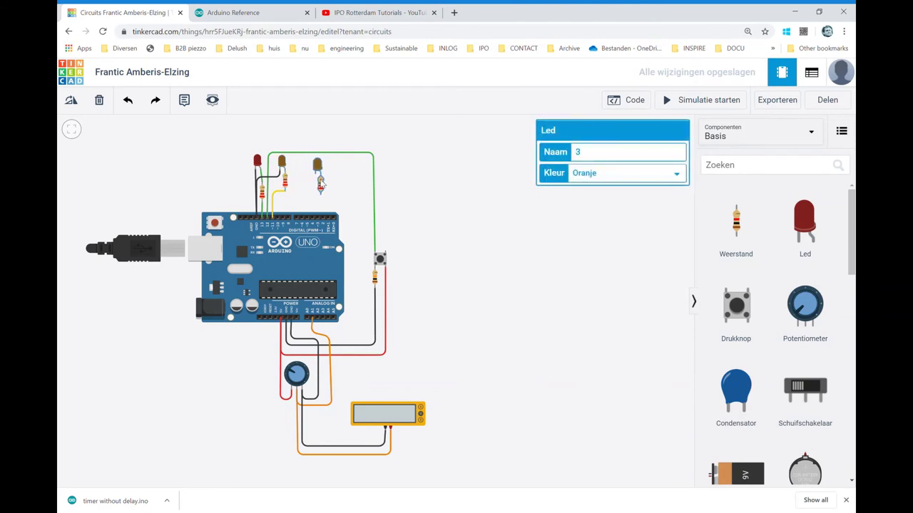
{"action": "left_click_drag", "start_coordinate": [326, 184], "coordinate": [328, 183]}
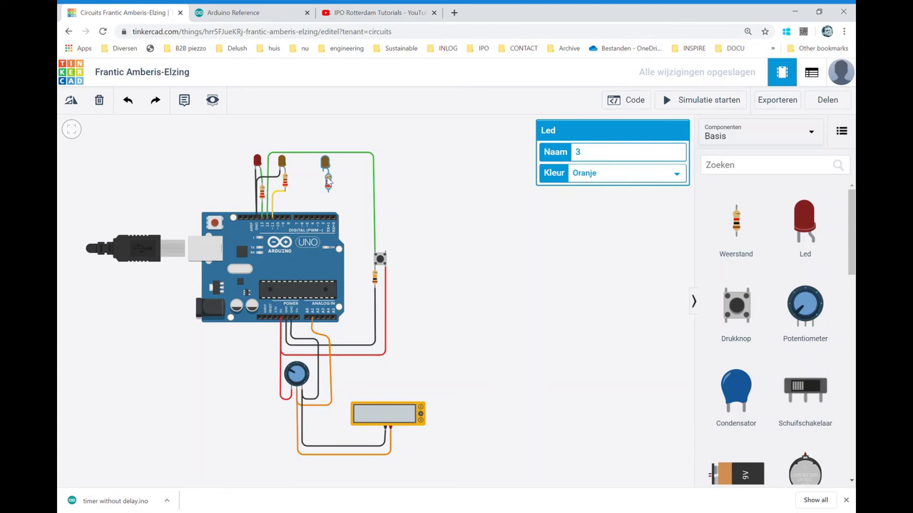
{"action": "left_click", "coordinate": [467, 204]}
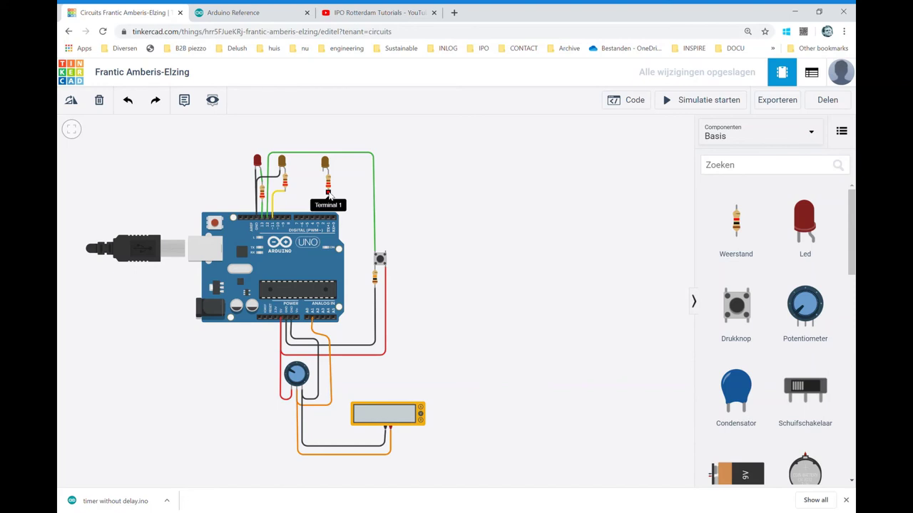
- Run a green wire from the new resistor's lower end, bent above the header, to digital pin 3
{"action": "scroll", "coordinate": [328, 196], "scroll_direction": "up", "scroll_amount": 2}
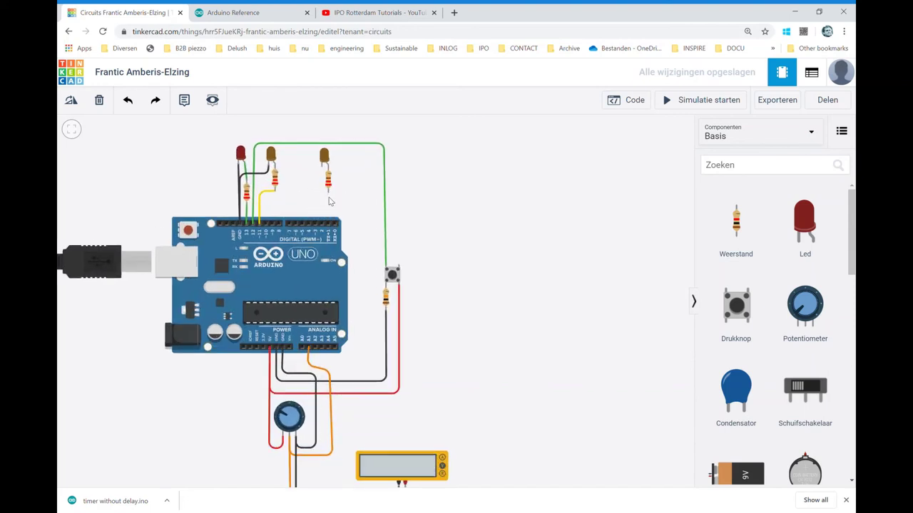
{"action": "left_click", "coordinate": [328, 194]}
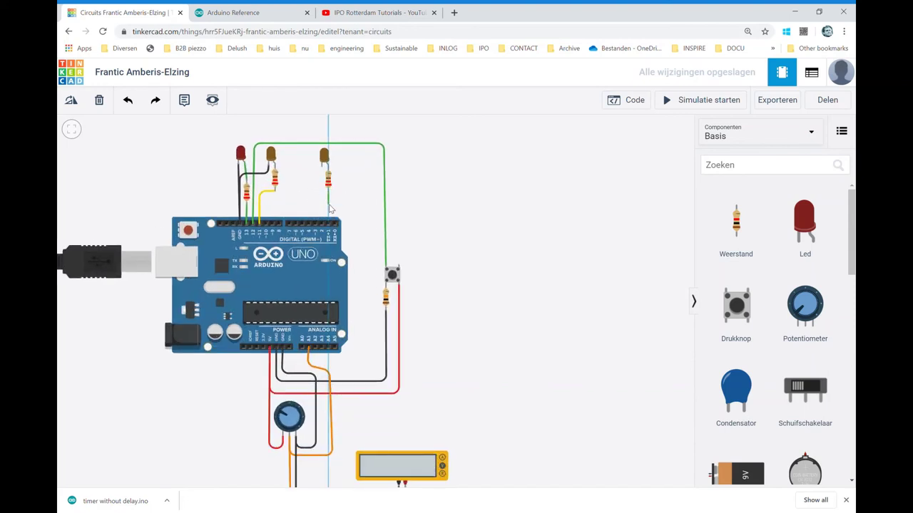
{"action": "left_click", "coordinate": [328, 205]}
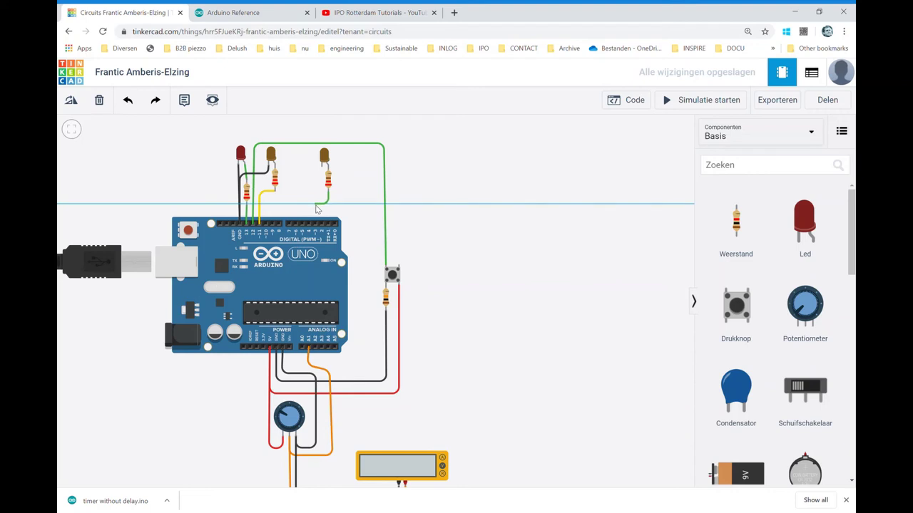
{"action": "left_click", "coordinate": [315, 223]}
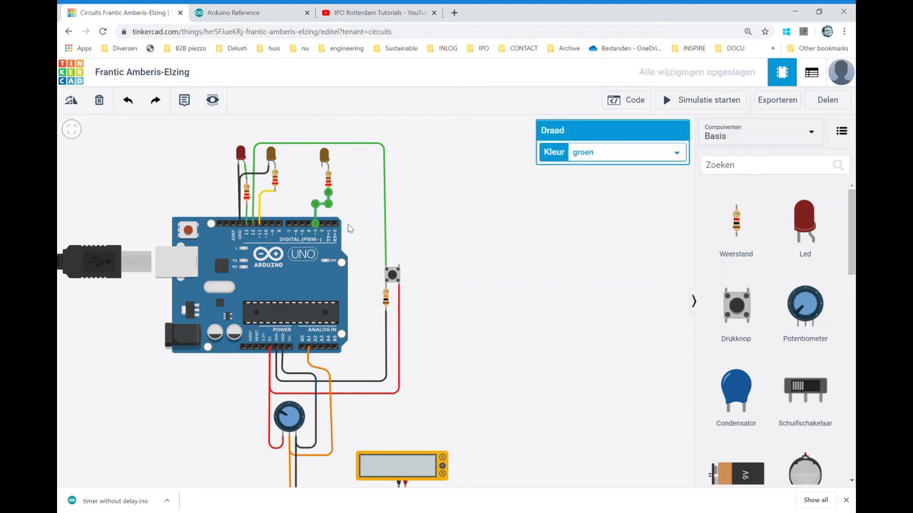
{"action": "left_click", "coordinate": [350, 228]}
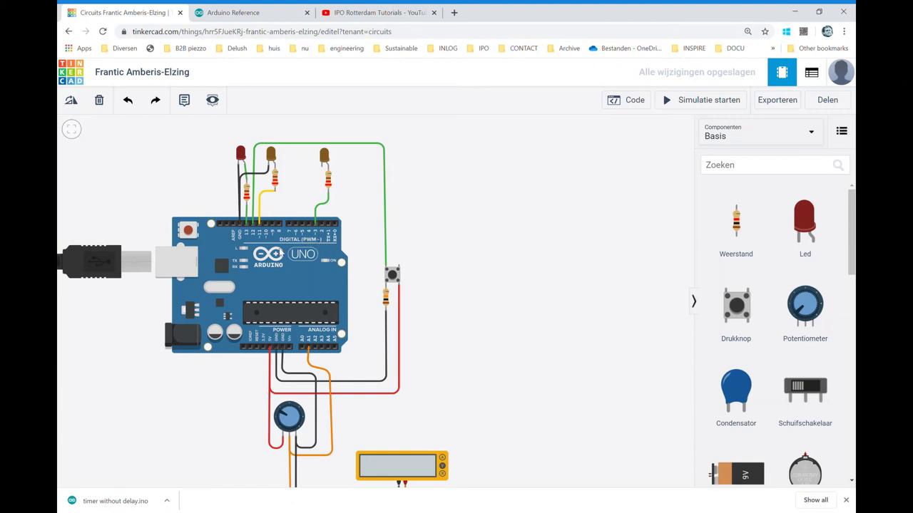
{"action": "scroll", "coordinate": [298, 250], "scroll_direction": "up", "scroll_amount": 2}
{"action": "scroll", "coordinate": [298, 250], "scroll_direction": "up", "scroll_amount": 2}
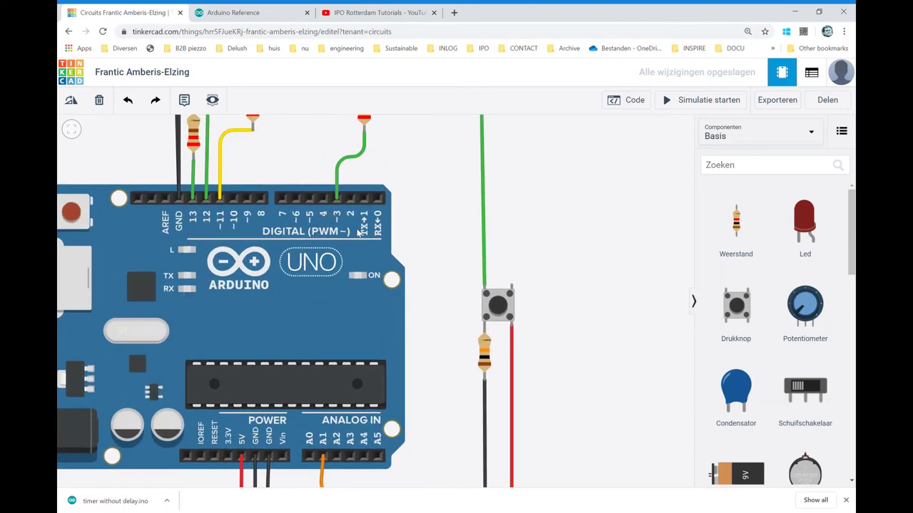
{"action": "scroll", "coordinate": [315, 251], "scroll_direction": "down", "scroll_amount": 2}
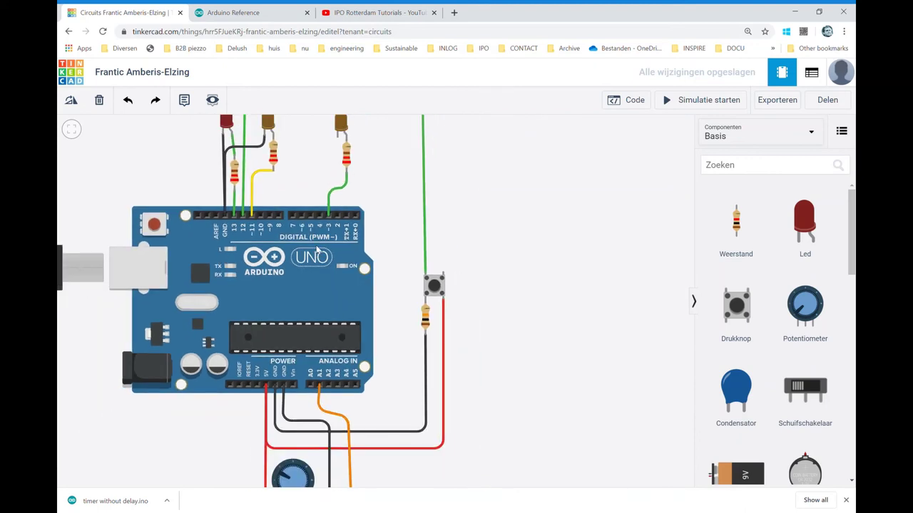
{"action": "scroll", "coordinate": [317, 248], "scroll_direction": "down", "scroll_amount": 1}
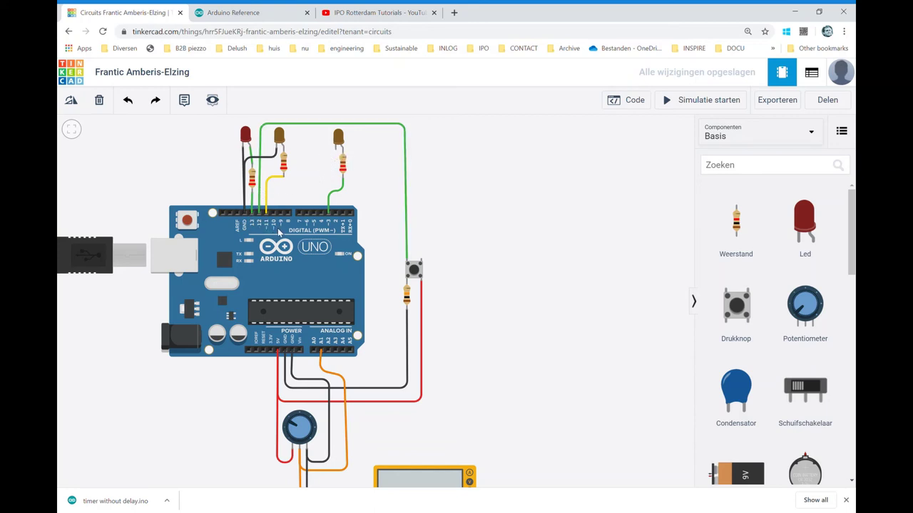
- Draw a black wire from the right LED's cathode to the Arduino GND pin
{"action": "left_click", "coordinate": [336, 151]}
{"action": "left_click", "coordinate": [304, 160]}
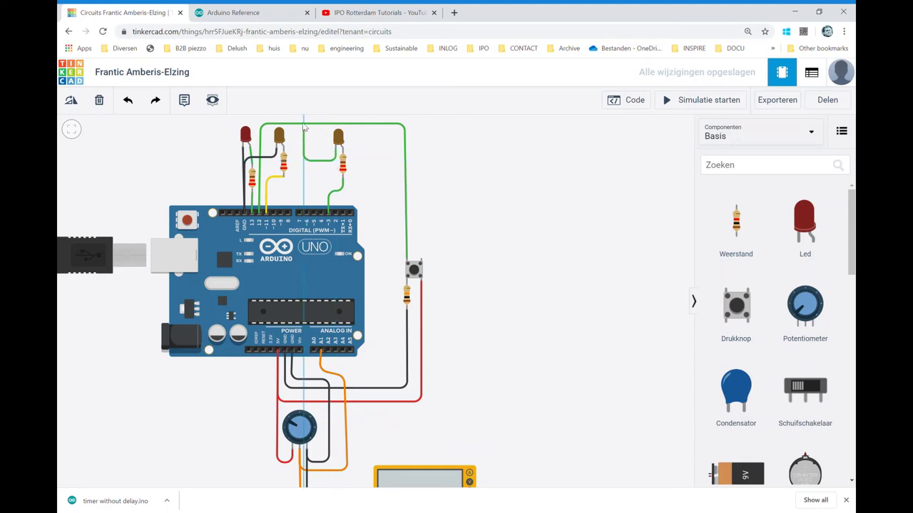
{"action": "left_click", "coordinate": [303, 119]}
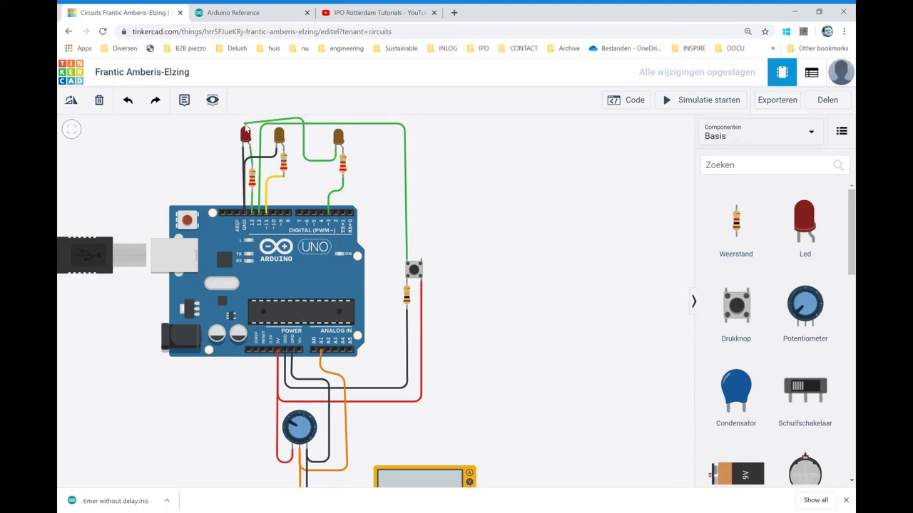
{"action": "left_click", "coordinate": [226, 119]}
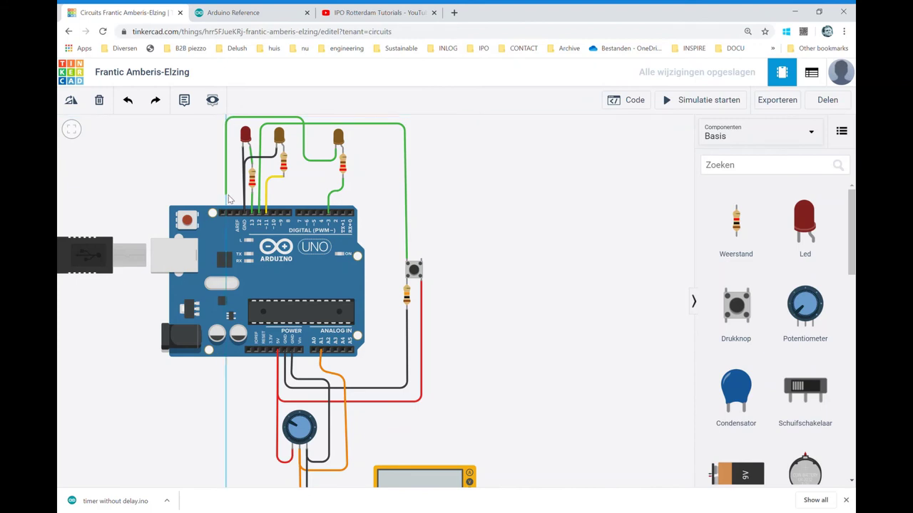
{"action": "left_click", "coordinate": [244, 194]}
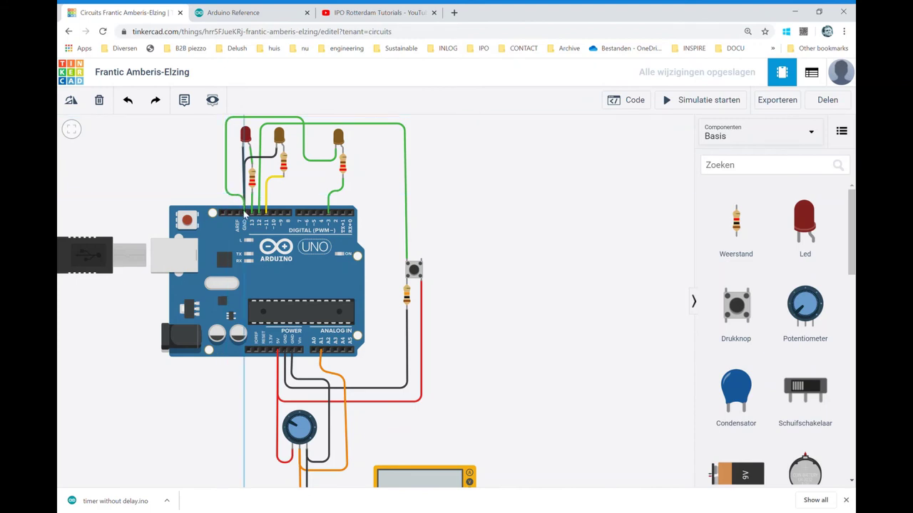
{"action": "left_click", "coordinate": [244, 213]}
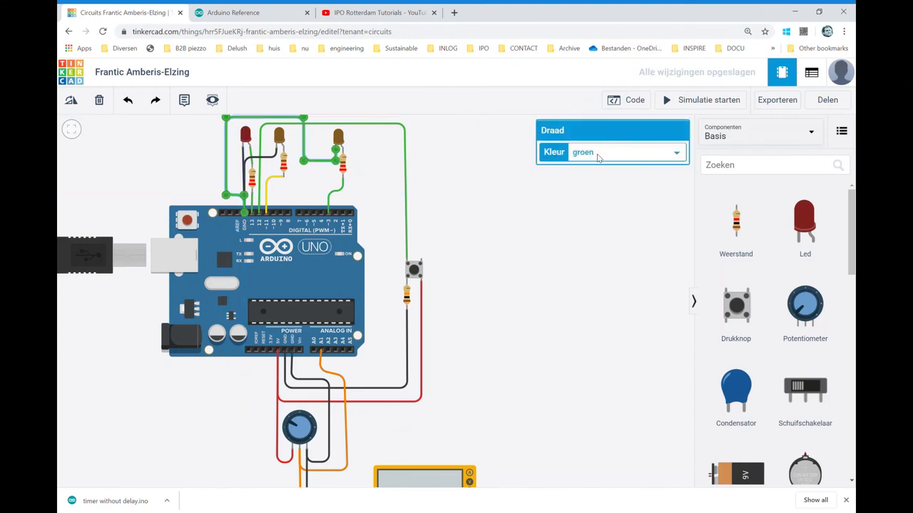
{"action": "left_click", "coordinate": [620, 152]}
{"action": "left_click", "coordinate": [578, 176]}
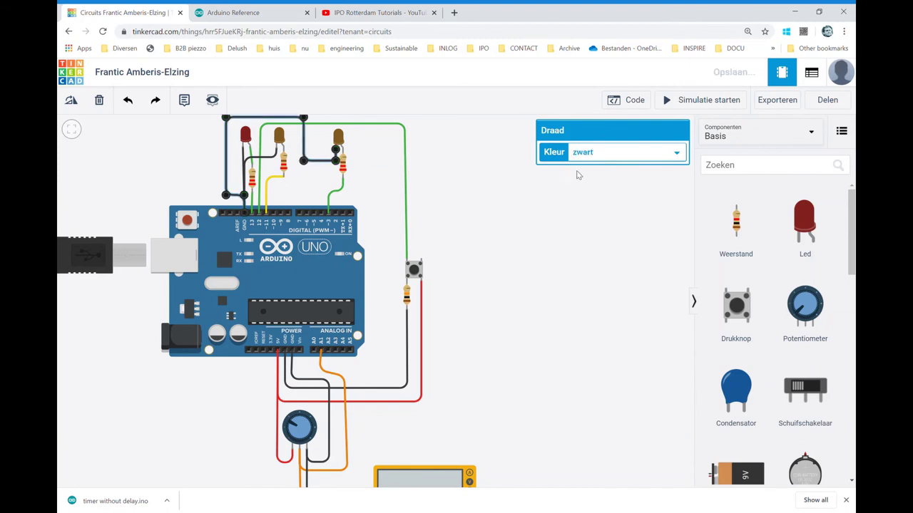
{"action": "left_click", "coordinate": [471, 191]}
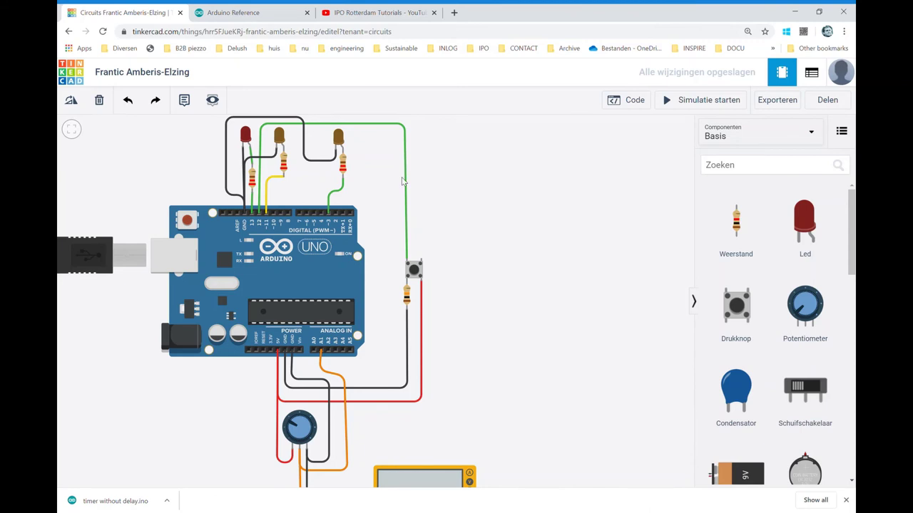
- Change the pin 3 wire's colour from green to blue
{"action": "left_click", "coordinate": [338, 195]}
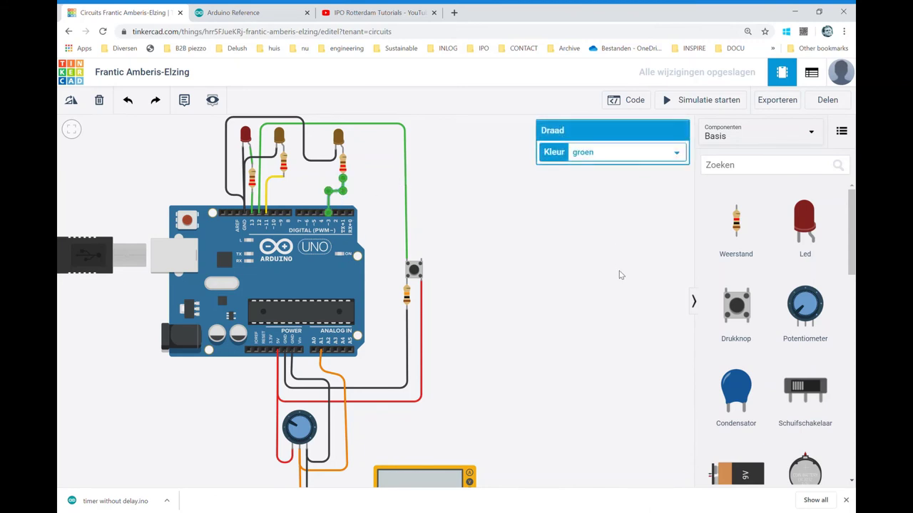
{"action": "key", "text": "6"}
{"action": "left_click", "coordinate": [533, 175]}
- Set the right LED's colour to blue
{"action": "left_click", "coordinate": [340, 137]}
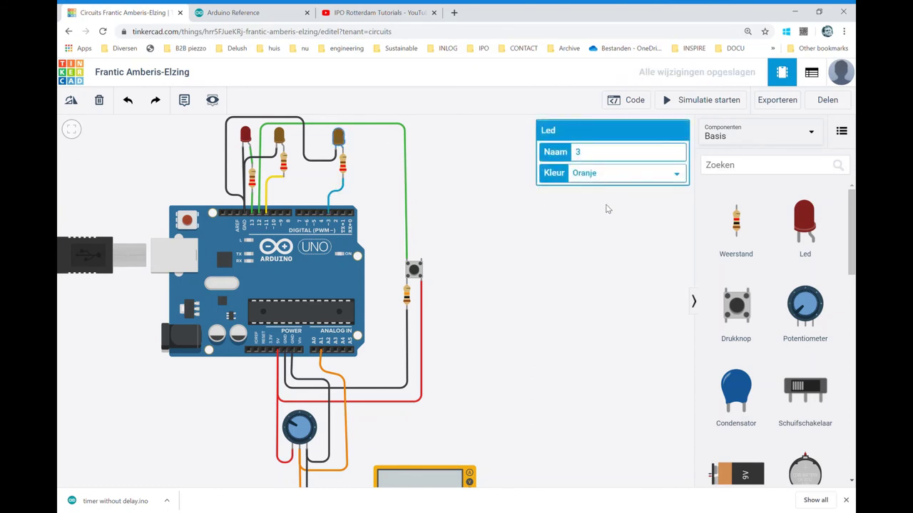
{"action": "key", "text": "b"}
{"action": "left_click", "coordinate": [559, 228]}
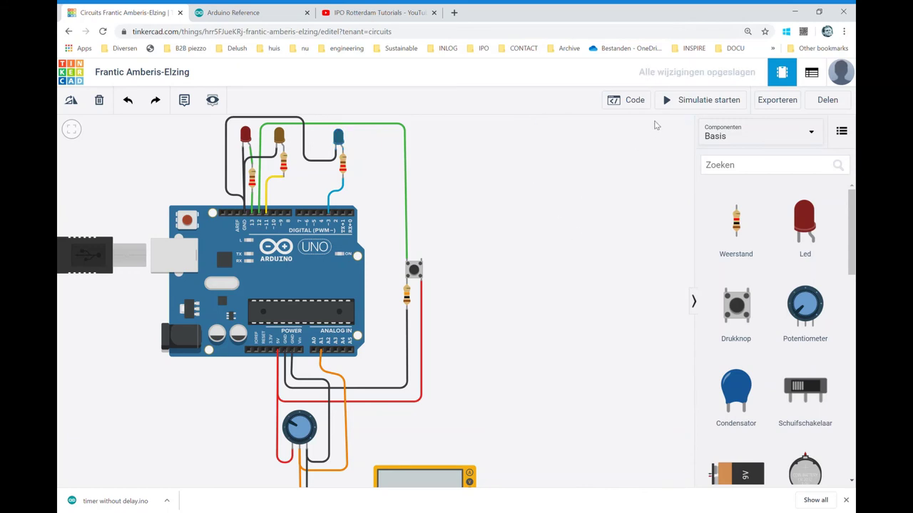
- Add pinMode(3, OUTPUT); to setup by duplicating the pin 11 line
{"action": "left_click", "coordinate": [632, 102]}
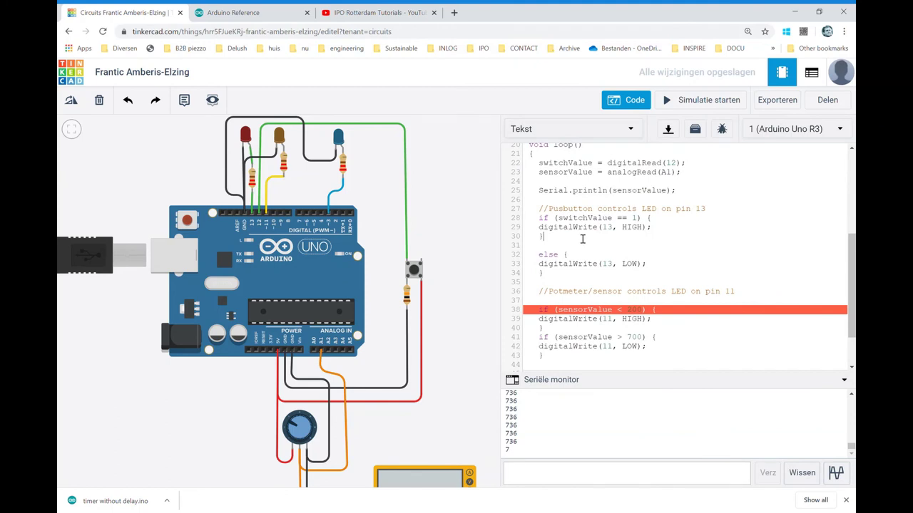
{"action": "scroll", "coordinate": [574, 240], "scroll_direction": "up", "scroll_amount": 5}
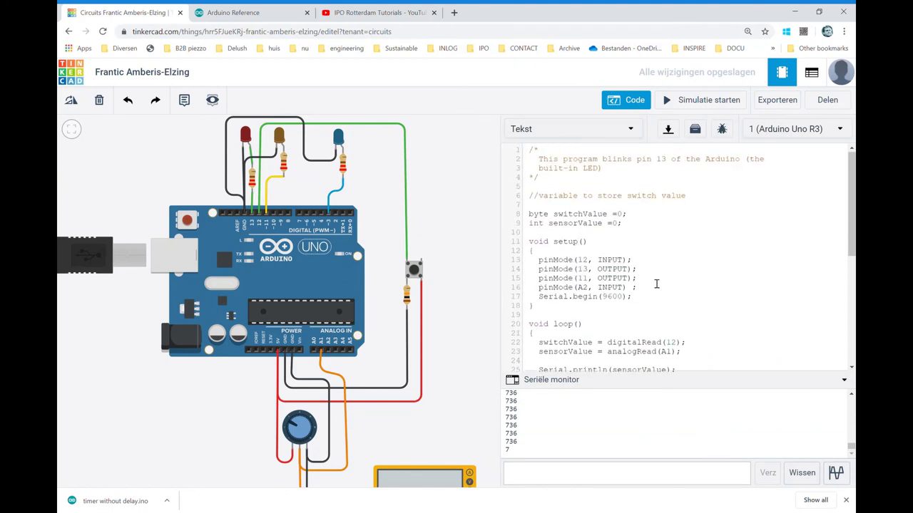
{"action": "key", "text": "Return"}
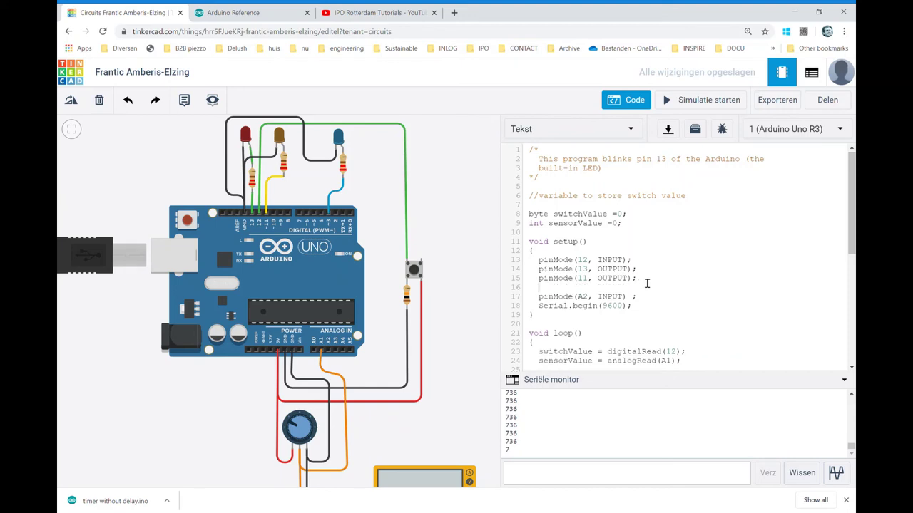
{"action": "left_click_drag", "start_coordinate": [642, 280], "coordinate": [539, 281]}
{"action": "key", "text": "ctrl+c"}
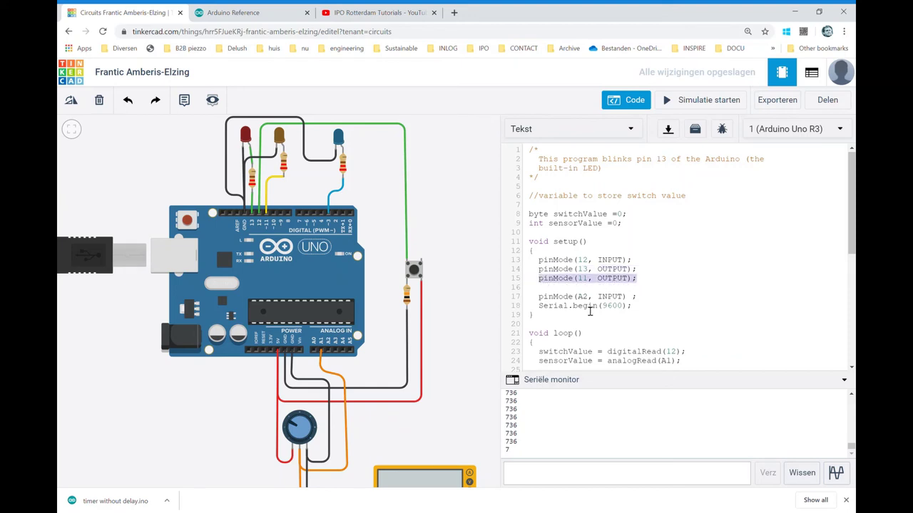
{"action": "left_click", "coordinate": [628, 269]}
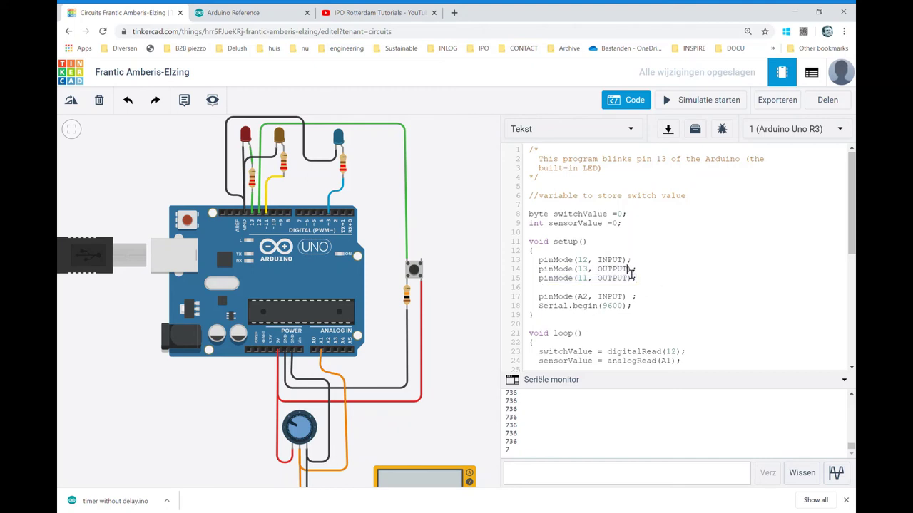
{"action": "left_click", "coordinate": [545, 265]}
{"action": "key", "text": "Return"}
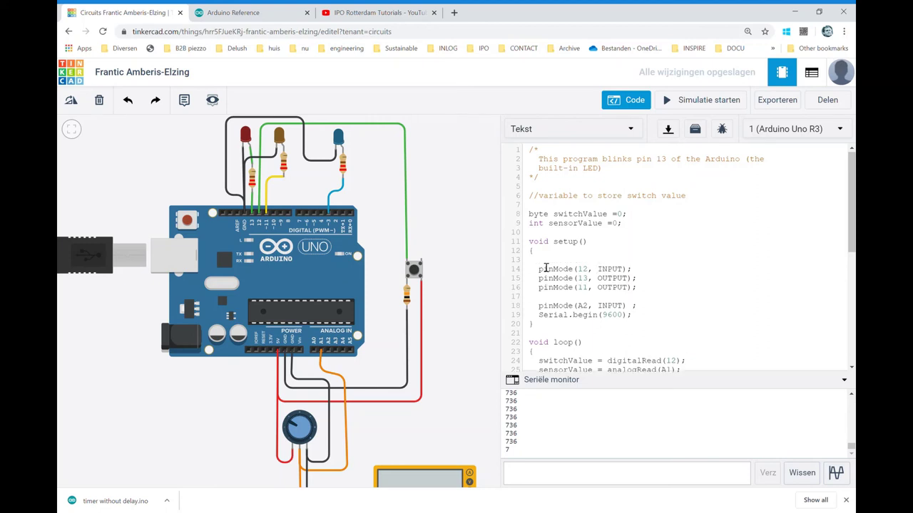
{"action": "key", "text": "ctrl+v"}
{"action": "double_click", "coordinate": [581, 261]}
{"action": "type", "text": "3"}
{"action": "left_click", "coordinate": [664, 280]}
- Declare int ledDimValue =0; below the sensorValue declaration
{"action": "left_click", "coordinate": [630, 229]}
{"action": "key", "text": "Return"}
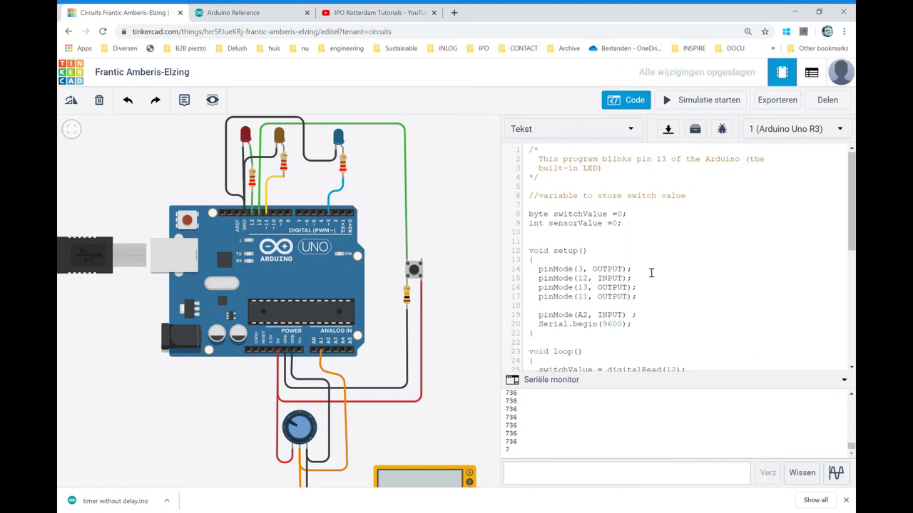
{"action": "type", "text": "in"}
{"action": "type", "text": "t "}
{"action": "type", "text": "le"}
{"action": "type", "text": "dDi"}
{"action": "type", "text": "m"}
{"action": "type", "text": "Valu"}
{"action": "type", "text": "e"}
{"action": "type", "text": " =0;"}
- Add the comment '//Potmeter/sensor dimming LED on pin 3' at the end of loop
{"action": "scroll", "coordinate": [649, 269], "scroll_direction": "down", "scroll_amount": 3}
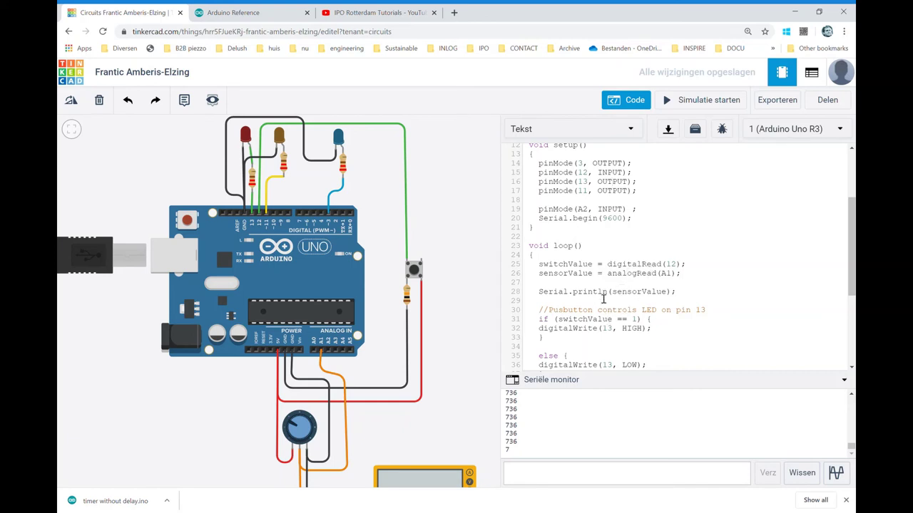
{"action": "scroll", "coordinate": [625, 292], "scroll_direction": "down", "scroll_amount": 3}
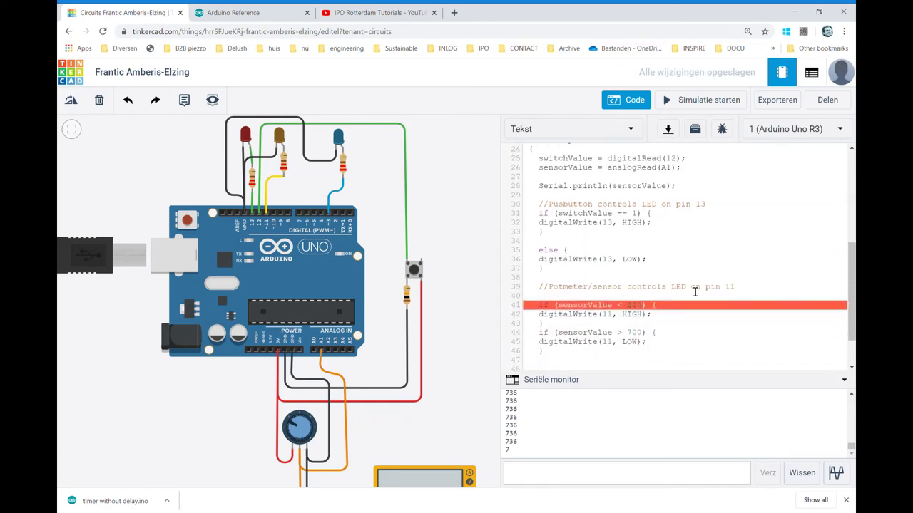
{"action": "scroll", "coordinate": [703, 301], "scroll_direction": "down", "scroll_amount": 2}
{"action": "left_click", "coordinate": [563, 322]}
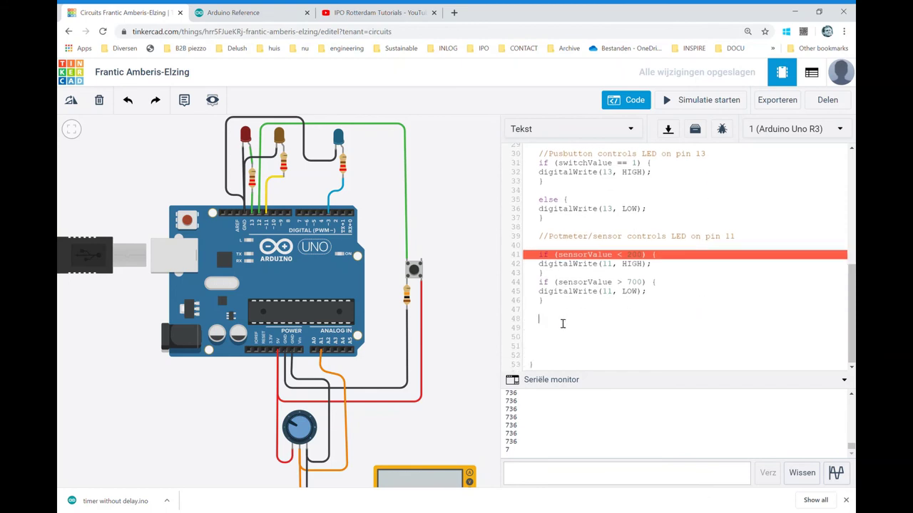
{"action": "type", "text": "//"}
{"action": "type", "text": "Potme"}
{"action": "type", "text": "ter/"}
{"action": "type", "text": "sens"}
{"action": "type", "text": "or"}
{"action": "type", "text": " dimmin"}
{"action": "type", "text": "g L"}
{"action": "type", "text": "ED on "}
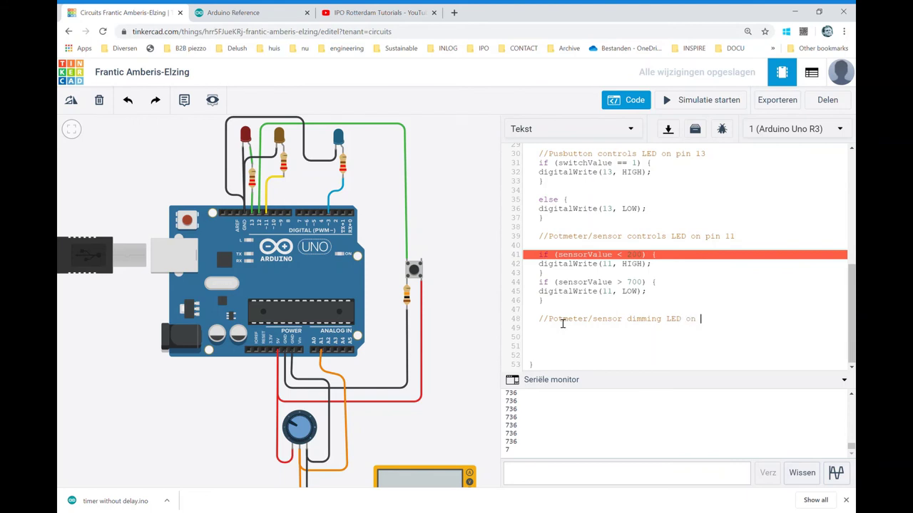
{"action": "type", "text": "PI"}
{"action": "key", "text": "BackSpace"}
{"action": "key", "text": "BackSpace"}
{"action": "type", "text": "pin 3"}
{"action": "left_click", "coordinate": [560, 337]}
- Add analogWrite(3, LOW); below the comment, adapted from digitalWrite(11, LOW);
{"action": "left_click_drag", "start_coordinate": [540, 292], "coordinate": [651, 293]}
{"action": "key", "text": "ctrl+c"}
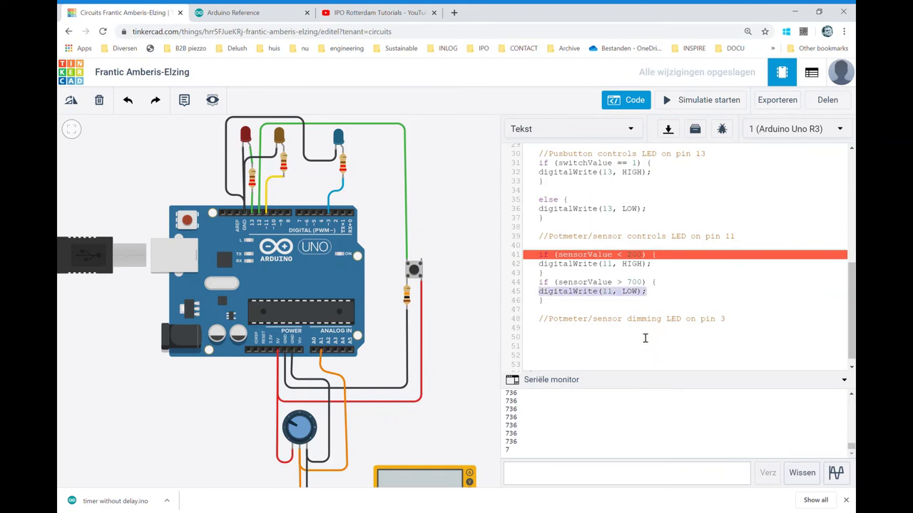
{"action": "left_click", "coordinate": [588, 344]}
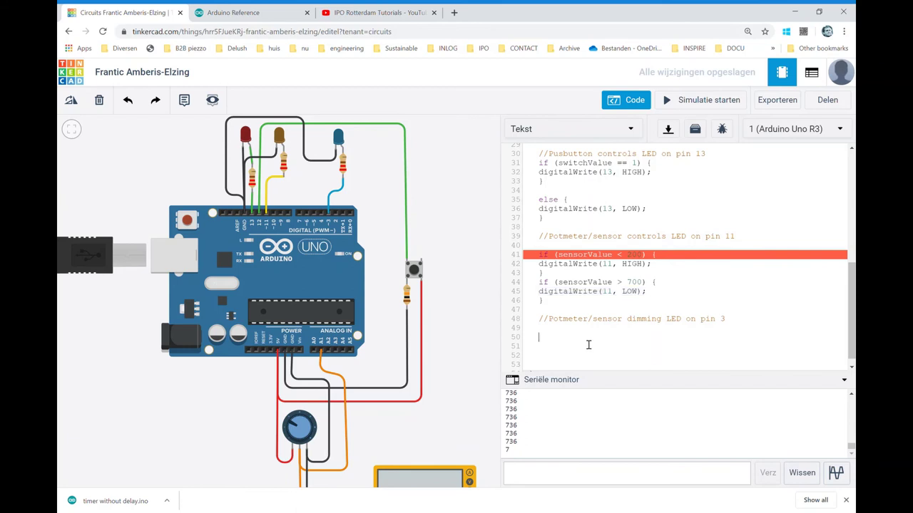
{"action": "key", "text": "Return"}
{"action": "key", "text": "ctrl+v"}
{"action": "left_click_drag", "start_coordinate": [573, 347], "coordinate": [531, 346]}
{"action": "type", "text": "ana"}
{"action": "type", "text": "log"}
{"action": "double_click", "coordinate": [602, 347]}
{"action": "type", "text": "3"}
{"action": "left_click", "coordinate": [676, 349]}
- Change the pin 3 call to analogWrite(3, ledDimValue);
{"action": "left_click", "coordinate": [562, 312]}
{"action": "scroll", "coordinate": [562, 312], "scroll_direction": "up", "scroll_amount": 3}
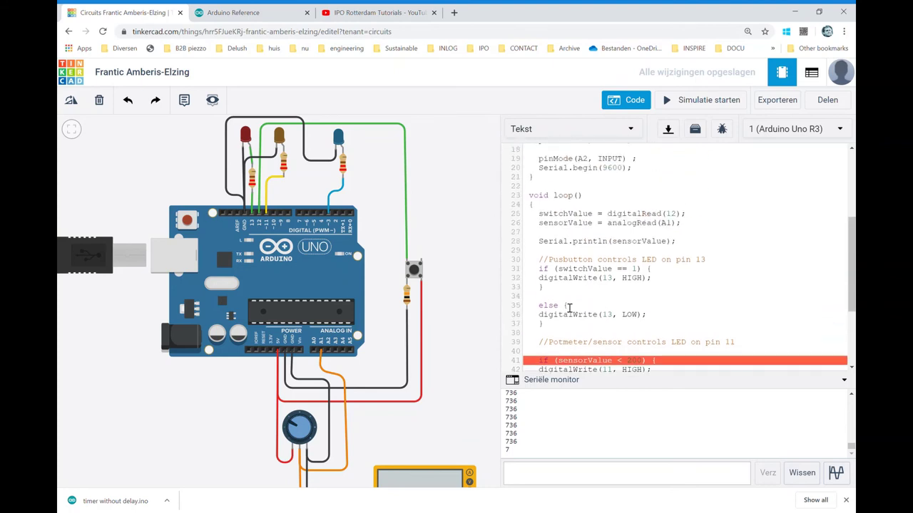
{"action": "scroll", "coordinate": [574, 216], "scroll_direction": "up", "scroll_amount": 3}
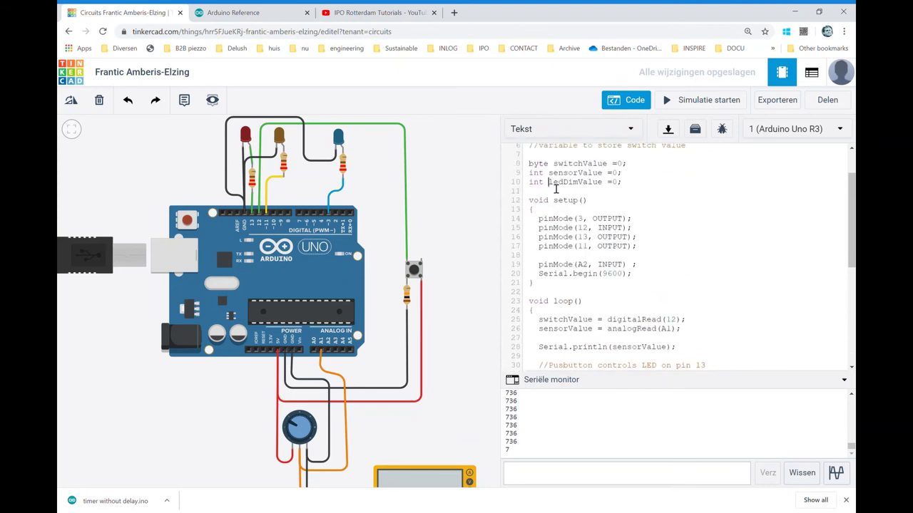
{"action": "left_click_drag", "start_coordinate": [548, 182], "coordinate": [602, 183]}
{"action": "scroll", "coordinate": [622, 277], "scroll_direction": "down", "scroll_amount": 6}
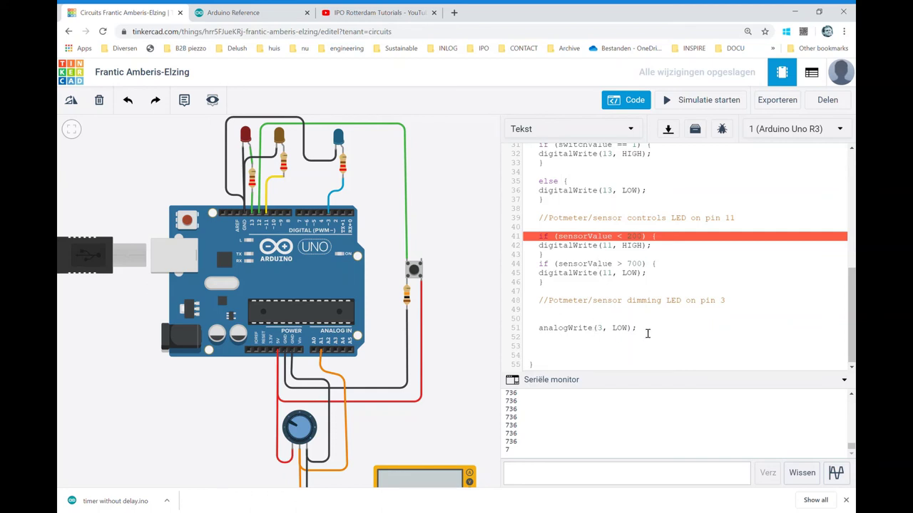
{"action": "double_click", "coordinate": [623, 330]}
{"action": "double_click", "coordinate": [619, 332]}
{"action": "type", "text": "ledDimValue"}
{"action": "left_click", "coordinate": [667, 357]}
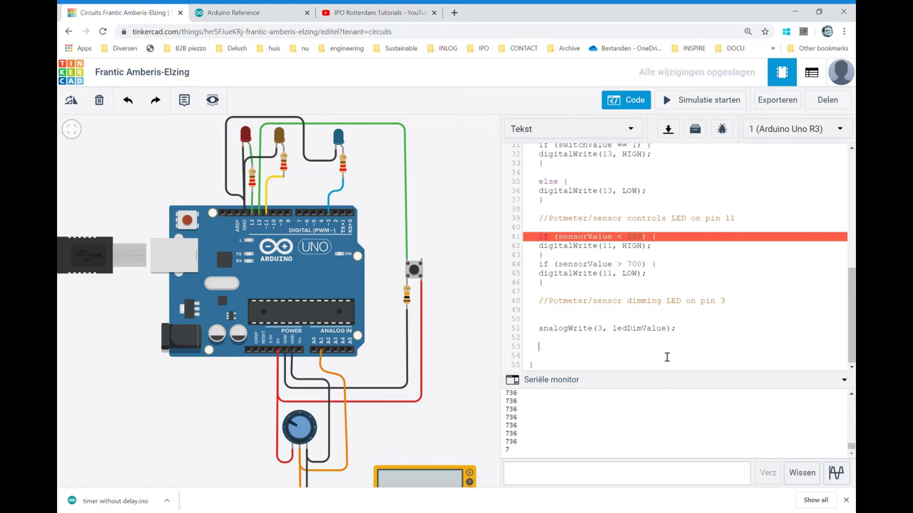
- Write 'ledDimValue = senorValue' above the analogWrite line and nudge the potentiometer right
{"action": "left_click", "coordinate": [628, 360]}
{"action": "left_click", "coordinate": [563, 320]}
{"action": "type", "text": "l"}
{"action": "type", "text": "edDimV"}
{"action": "type", "text": "alue = "}
{"action": "type", "text": "senor"}
{"action": "type", "text": "Val"}
{"action": "type", "text": "ue"}
{"action": "left_click", "coordinate": [661, 340]}
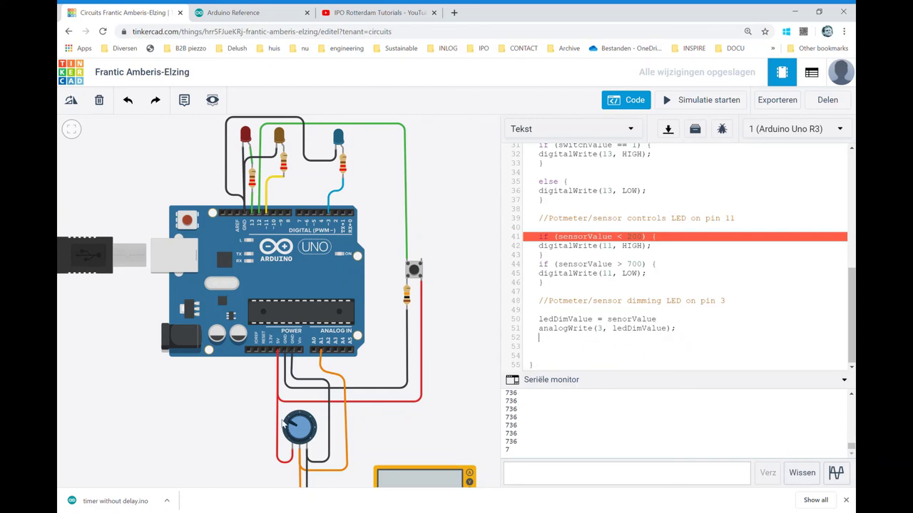
{"action": "mouse_move", "coordinate": [294, 425]}
{"action": "left_mouse_down"}
{"action": "mouse_move", "coordinate": [319, 426]}
{"action": "mouse_move", "coordinate": [305, 422]}
{"action": "left_mouse_up"}
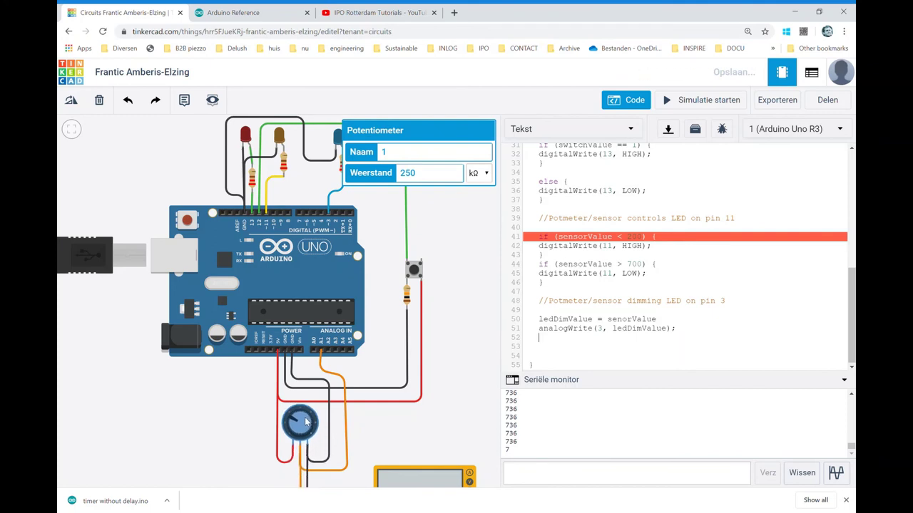
{"action": "left_click", "coordinate": [345, 422]}
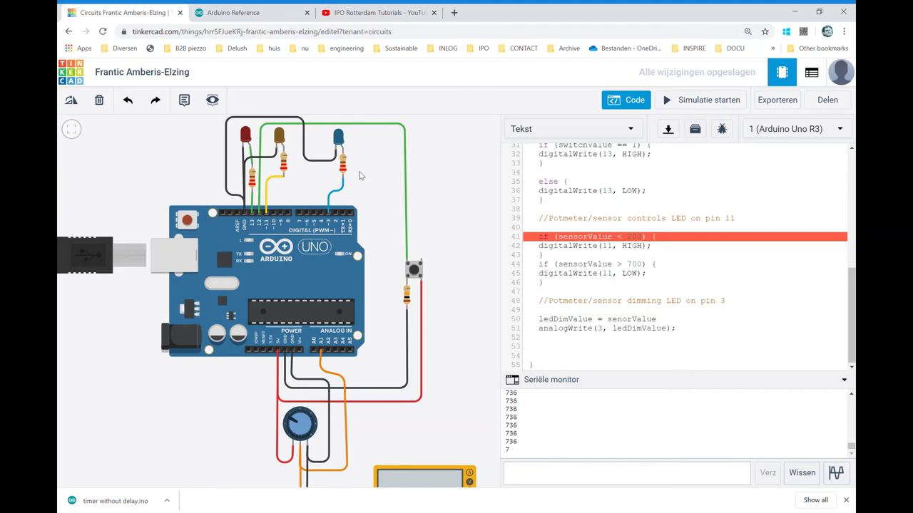
- Run the simulation, correct senorValue to sensorValue, and start the simulation again
{"action": "left_click", "coordinate": [698, 105]}
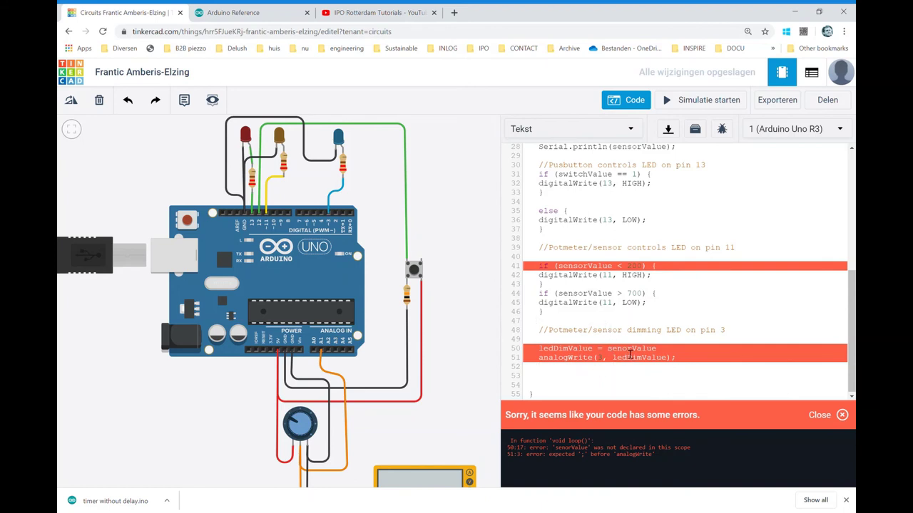
{"action": "type", "text": "s"}
{"action": "left_click", "coordinate": [686, 100]}
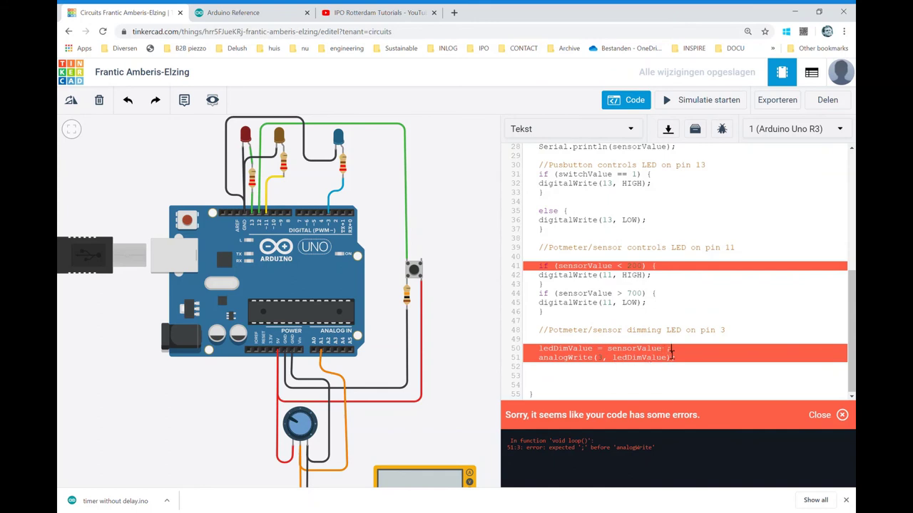
{"action": "left_click", "coordinate": [690, 101]}
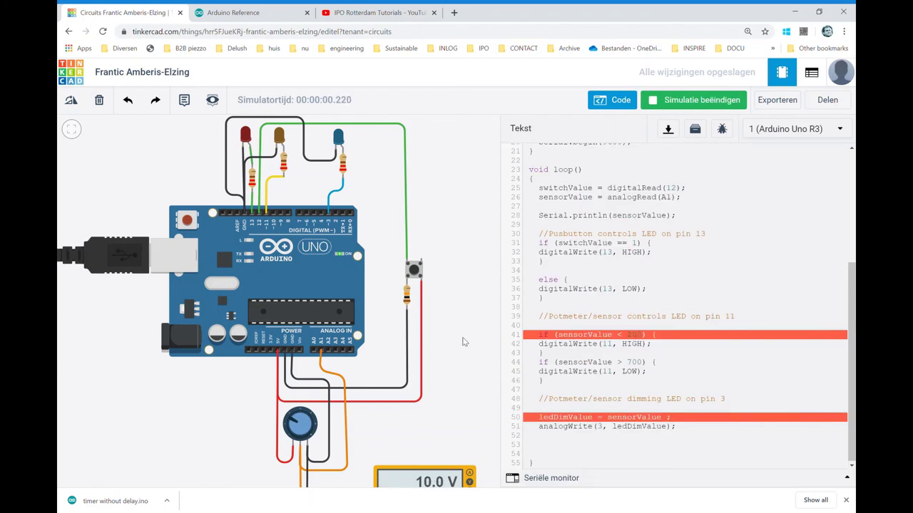
- Turn the potentiometer down and up to vary the meter voltage, then stop the simulation
{"action": "mouse_move", "coordinate": [290, 424]}
{"action": "left_mouse_down"}
{"action": "mouse_move", "coordinate": [314, 438]}
{"action": "mouse_move", "coordinate": [314, 417]}
{"action": "left_mouse_up"}
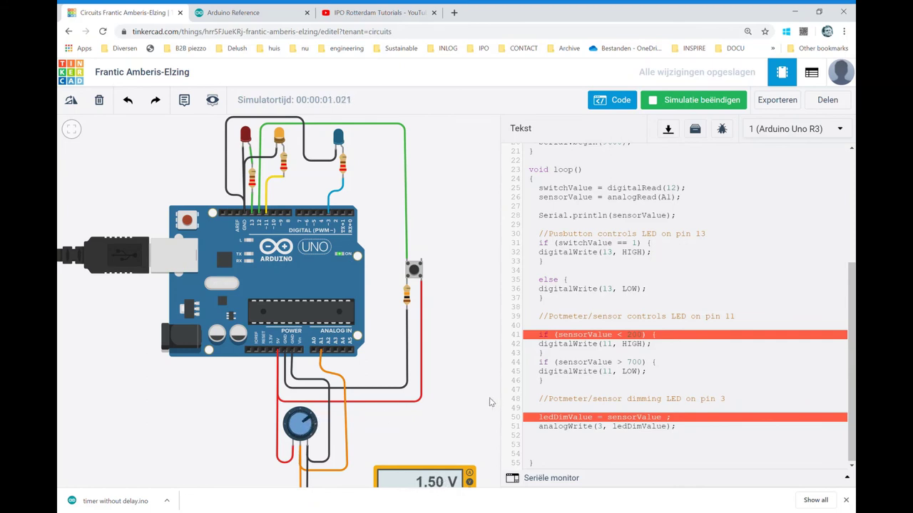
{"action": "scroll", "coordinate": [476, 415], "scroll_direction": "down", "scroll_amount": 1}
{"action": "scroll", "coordinate": [474, 424], "scroll_direction": "down", "scroll_amount": 1}
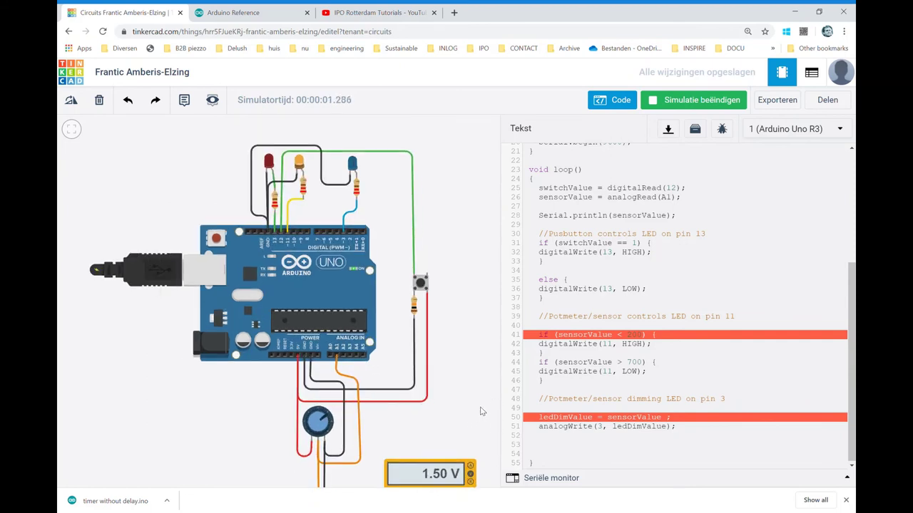
{"action": "mouse_move", "coordinate": [328, 423]}
{"action": "left_mouse_down"}
{"action": "mouse_move", "coordinate": [309, 426]}
{"action": "mouse_move", "coordinate": [348, 418]}
{"action": "left_mouse_up"}
{"action": "left_click", "coordinate": [672, 102]}
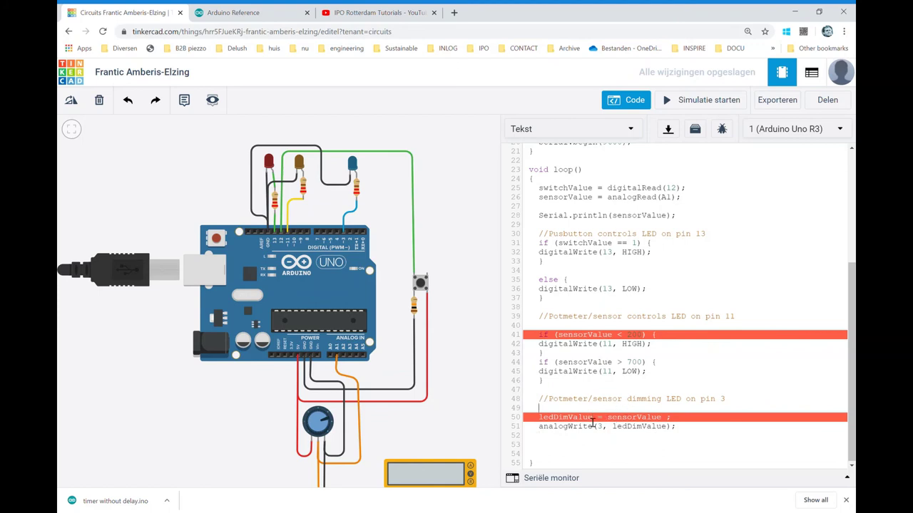
- Move up to the ledDimValue dimming line to edit it
{"action": "key", "text": "Up"}
{"action": "key", "text": "Up"}
{"action": "key", "text": "Up"}
{"action": "left_click", "coordinate": [672, 103]}
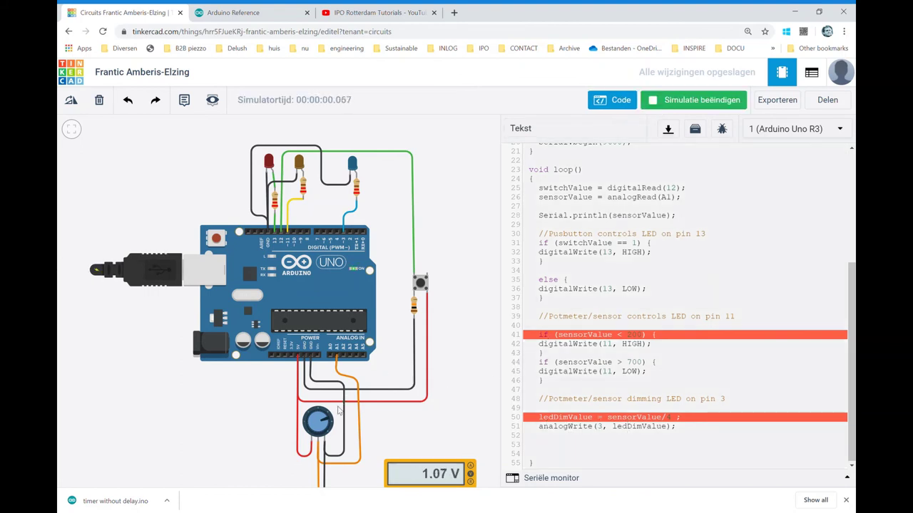
{"action": "mouse_move", "coordinate": [339, 411]}
{"action": "left_mouse_down"}
{"action": "mouse_move", "coordinate": [317, 420]}
{"action": "mouse_move", "coordinate": [328, 437]}
{"action": "mouse_move", "coordinate": [325, 411]}
{"action": "mouse_move", "coordinate": [323, 421]}
{"action": "left_mouse_up"}
{"action": "left_click", "coordinate": [357, 199]}
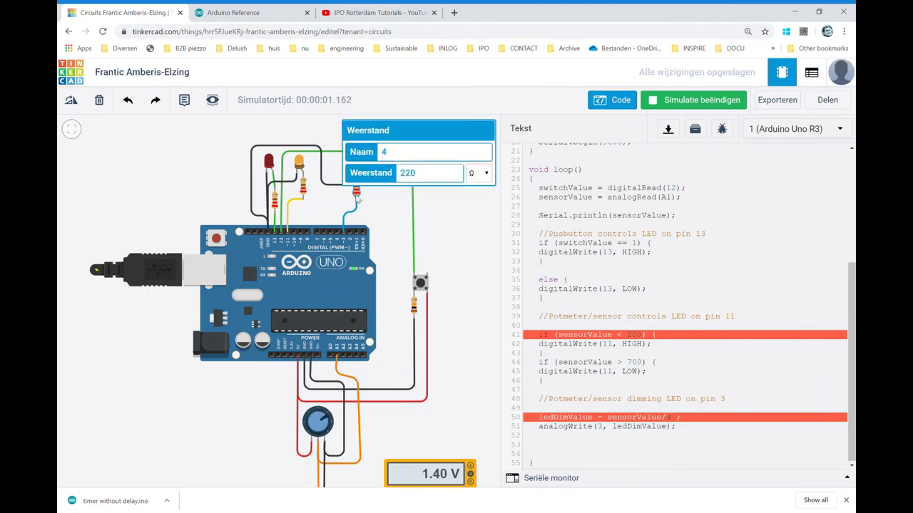
{"action": "left_click", "coordinate": [376, 218]}
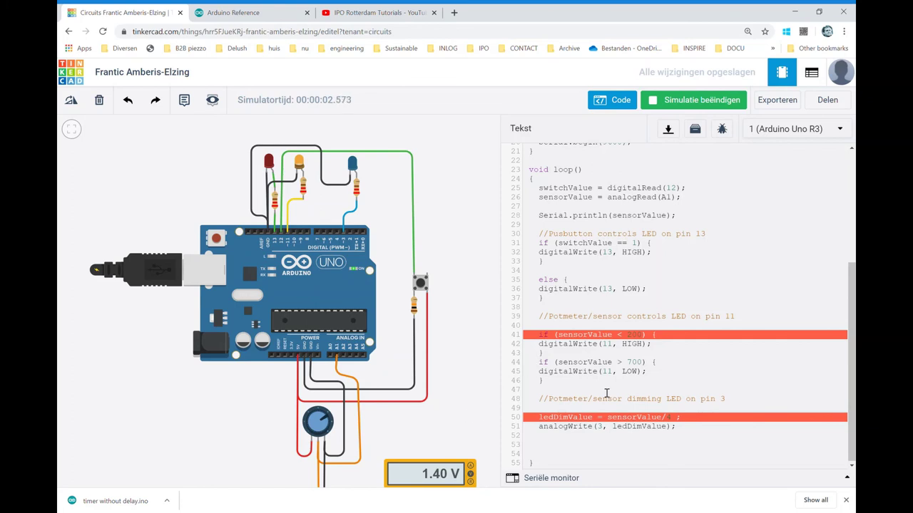
{"action": "left_click", "coordinate": [697, 446]}
{"action": "left_click", "coordinate": [667, 102]}
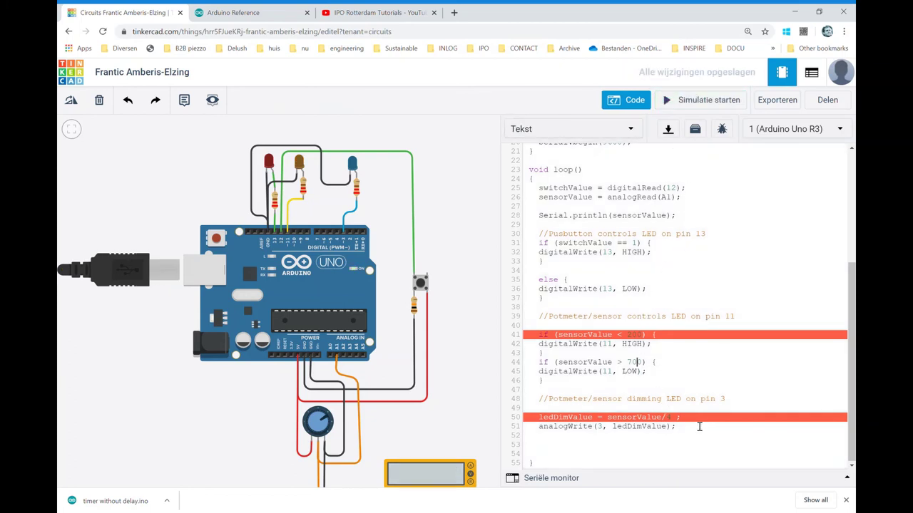
- Insert a new line 51 after the dimming calculation and begin typing 'Se'
{"action": "key", "text": "Return"}
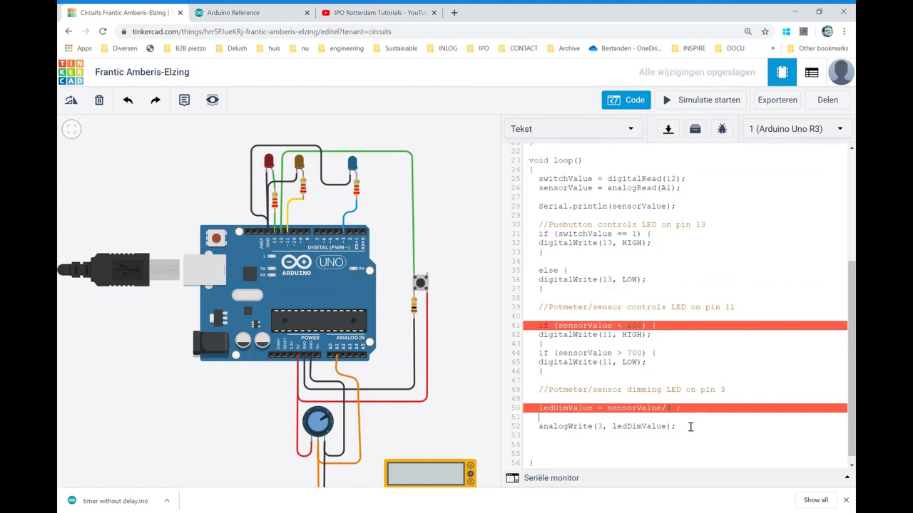
{"action": "left_click", "coordinate": [690, 427]}
{"action": "key", "text": "Up"}
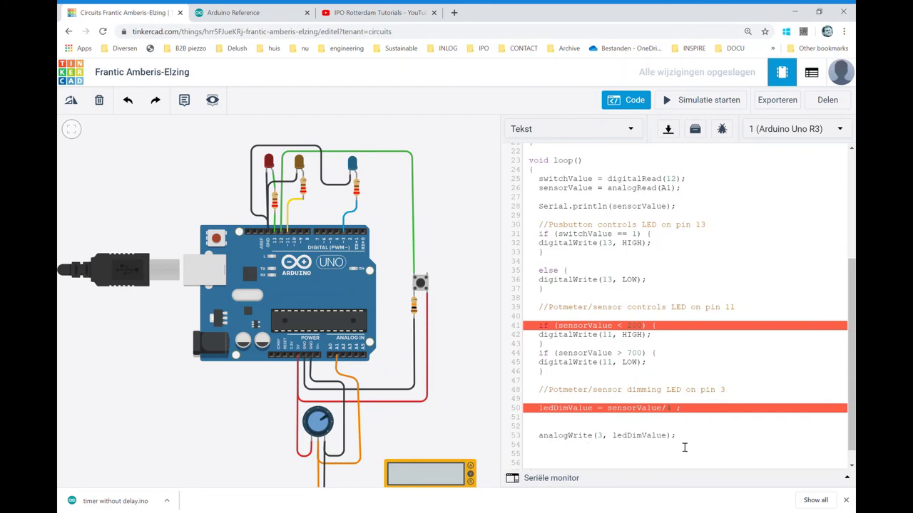
{"action": "key", "text": "Return"}
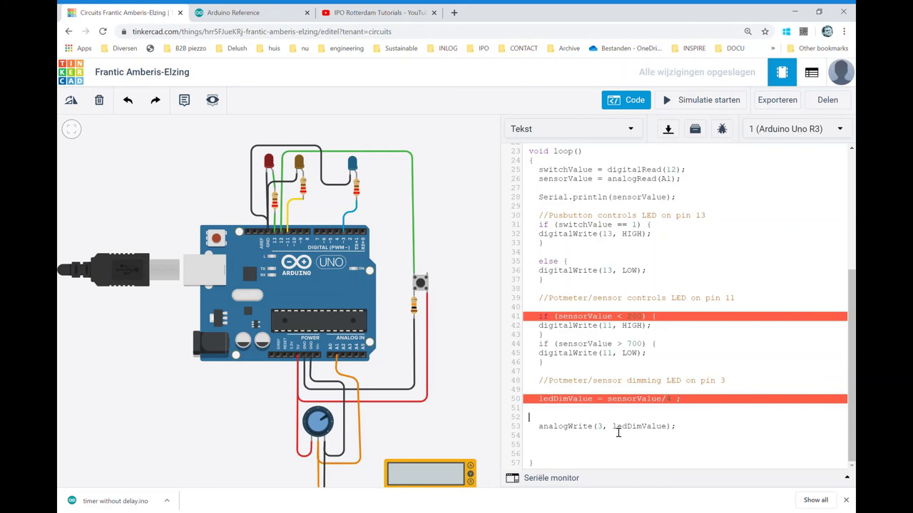
{"action": "key", "text": "BackSpace"}
{"action": "type", "text": "Seri"}
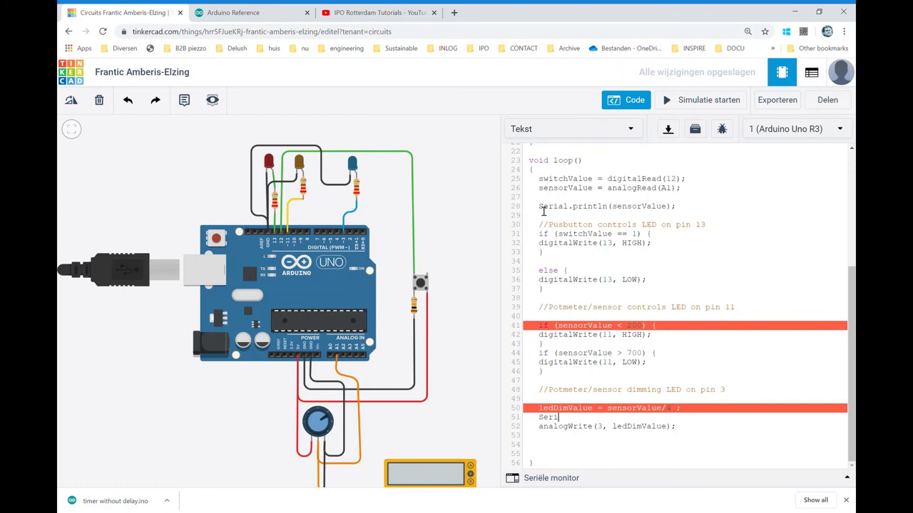
- Paste Serial.println(sensorValue); into line 51 and change it to print ledDimValue
{"action": "left_click_drag", "start_coordinate": [547, 209], "coordinate": [681, 210]}
{"action": "key", "text": "ctrl+c"}
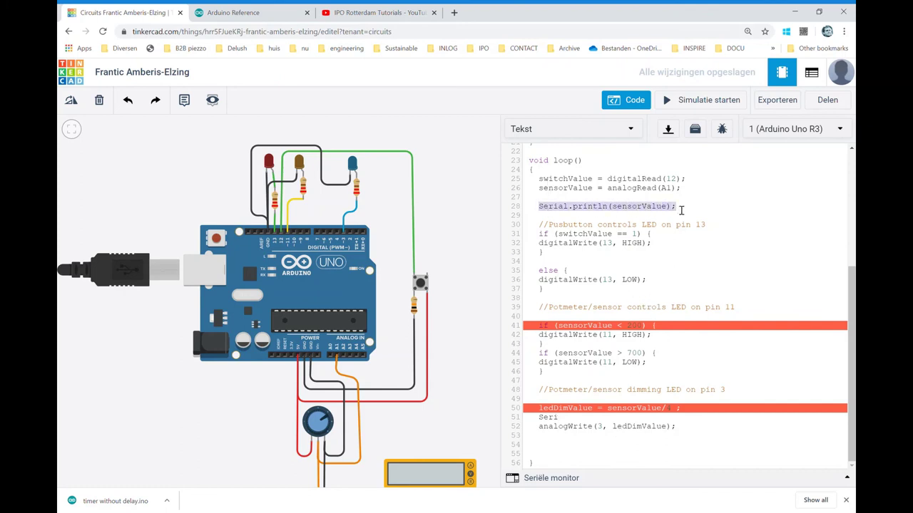
{"action": "left_click", "coordinate": [568, 419]}
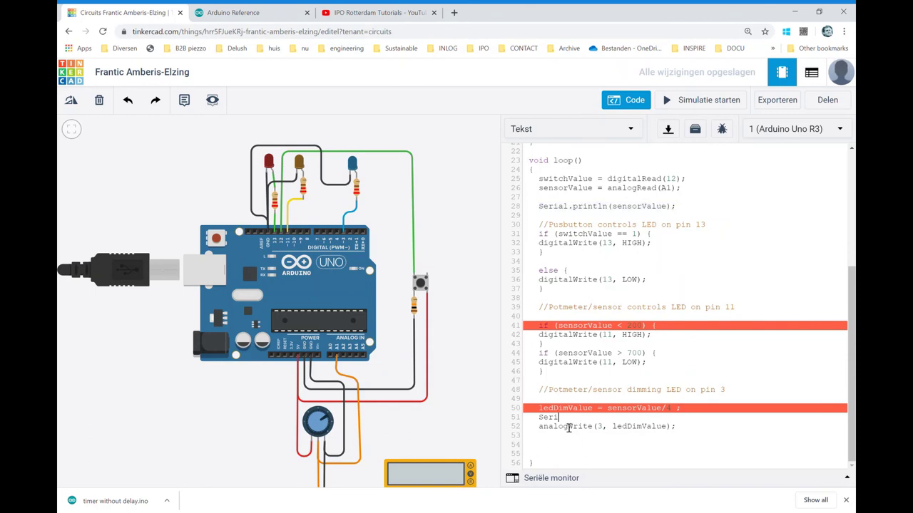
{"action": "left_click_drag", "start_coordinate": [568, 427], "coordinate": [544, 426]}
{"action": "key", "text": "ctrl+v"}
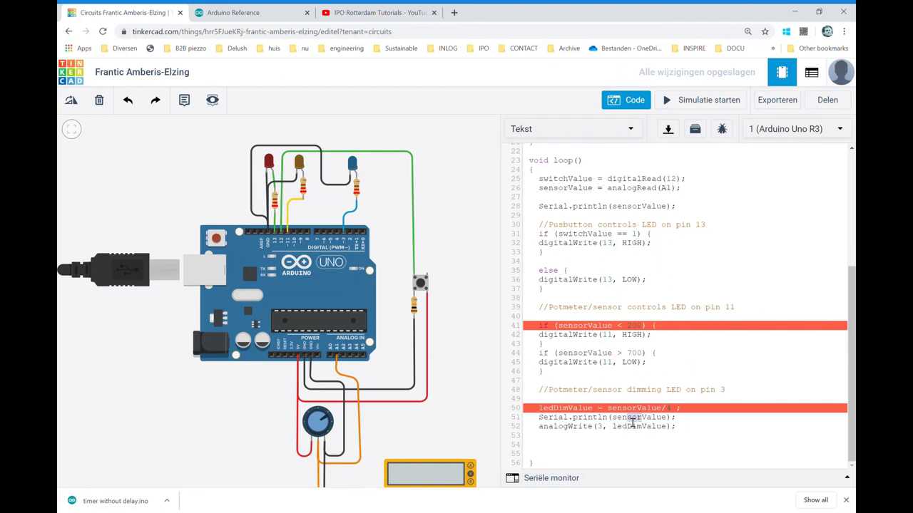
{"action": "left_click_drag", "start_coordinate": [640, 418], "coordinate": [612, 418]}
{"action": "type", "text": "le"}
{"action": "type", "text": "dDi"}
{"action": "type", "text": "m"}
{"action": "scroll", "coordinate": [620, 388], "scroll_direction": "up", "scroll_amount": 3}
{"action": "scroll", "coordinate": [621, 385], "scroll_direction": "up", "scroll_amount": 2}
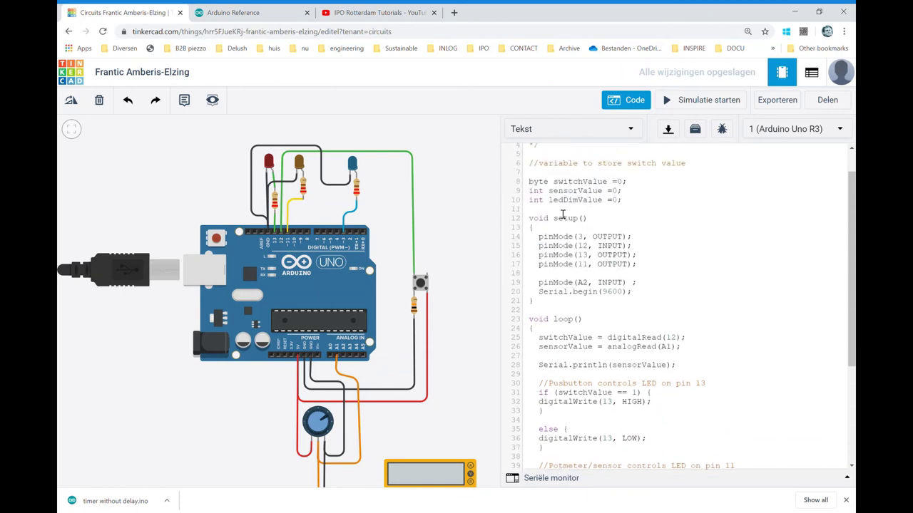
{"action": "scroll", "coordinate": [637, 269], "scroll_direction": "down", "scroll_amount": 2}
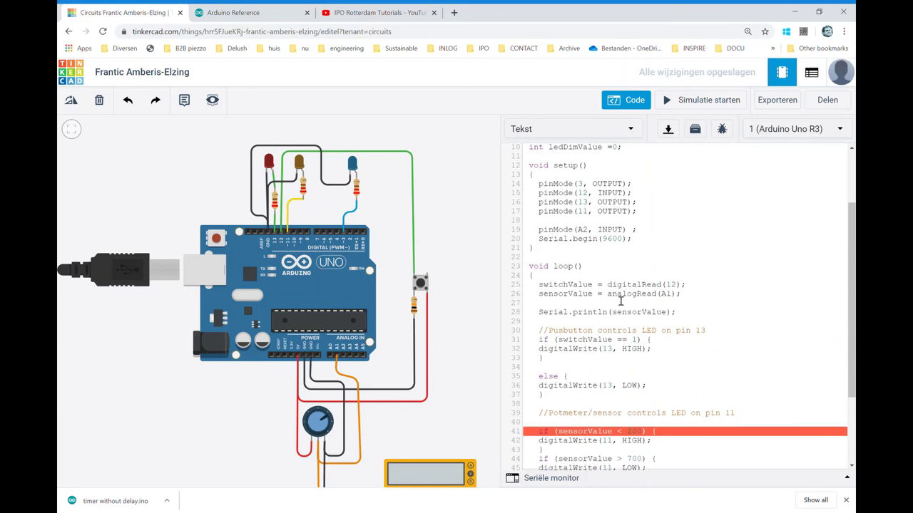
{"action": "scroll", "coordinate": [620, 300], "scroll_direction": "down", "scroll_amount": 4}
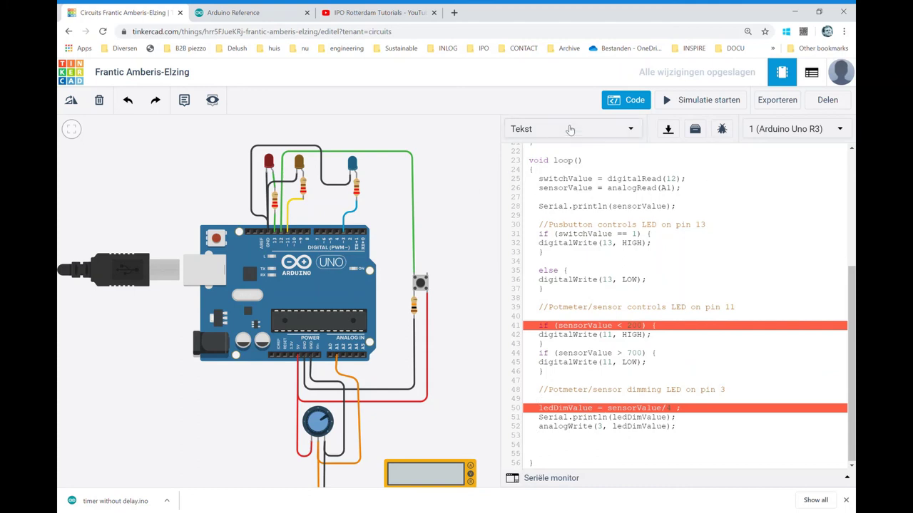
- Run the simulation with the serial monitor showing readings like 511 and 127 while turning the potentiometer
{"action": "left_click", "coordinate": [689, 102]}
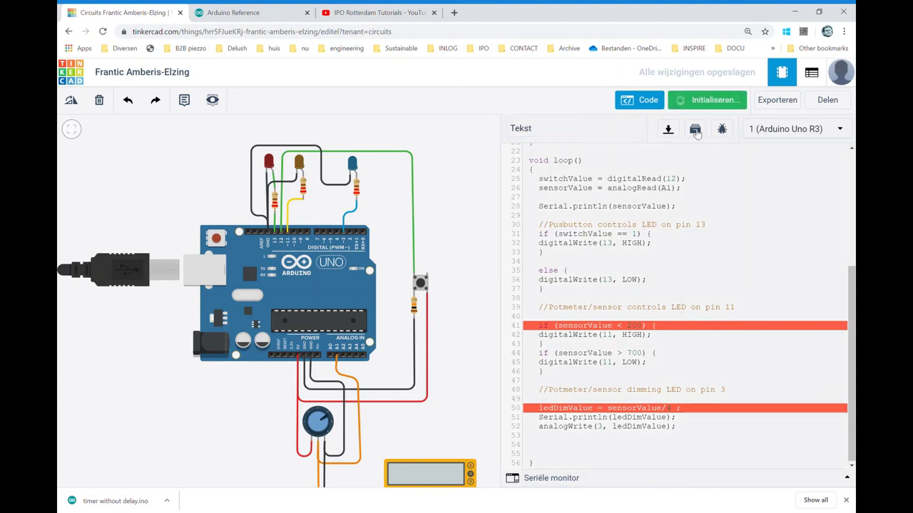
{"action": "left_click", "coordinate": [512, 479]}
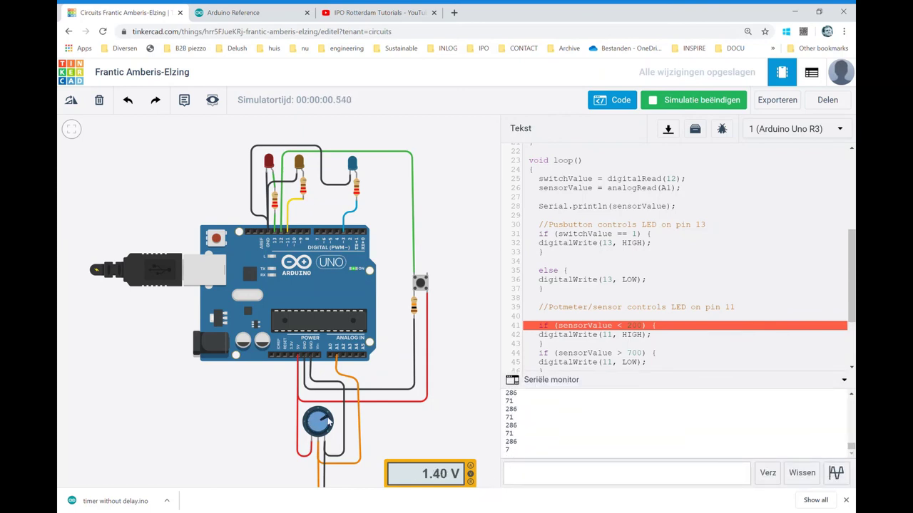
{"action": "left_click_drag", "start_coordinate": [327, 423], "coordinate": [313, 425]}
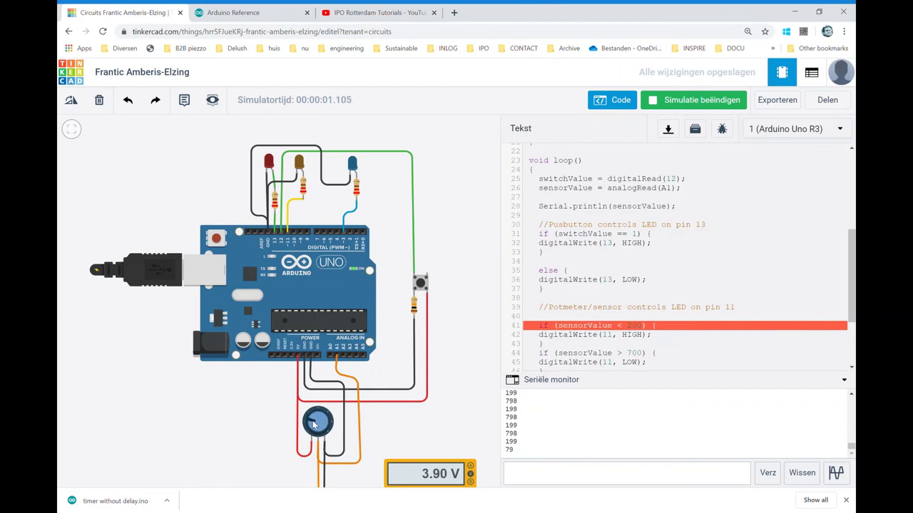
{"action": "left_click_drag", "start_coordinate": [314, 425], "coordinate": [322, 425]}
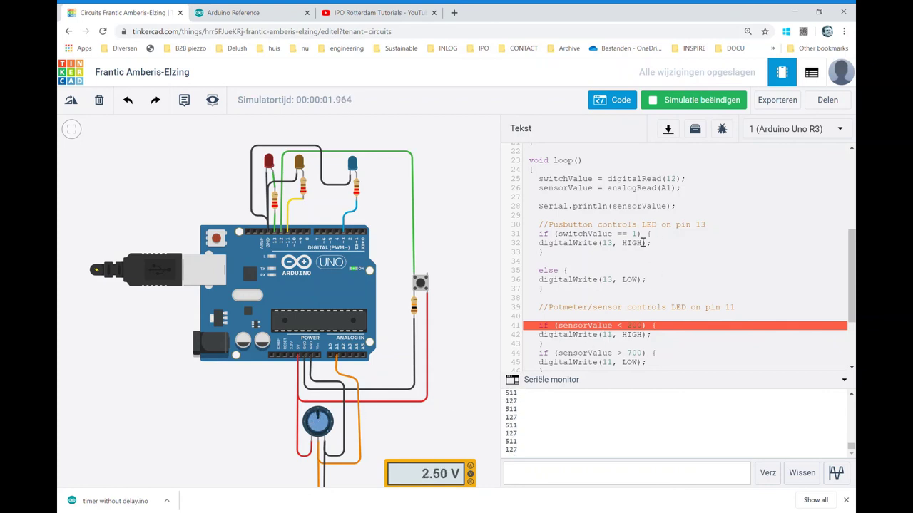
{"action": "left_click", "coordinate": [704, 100]}
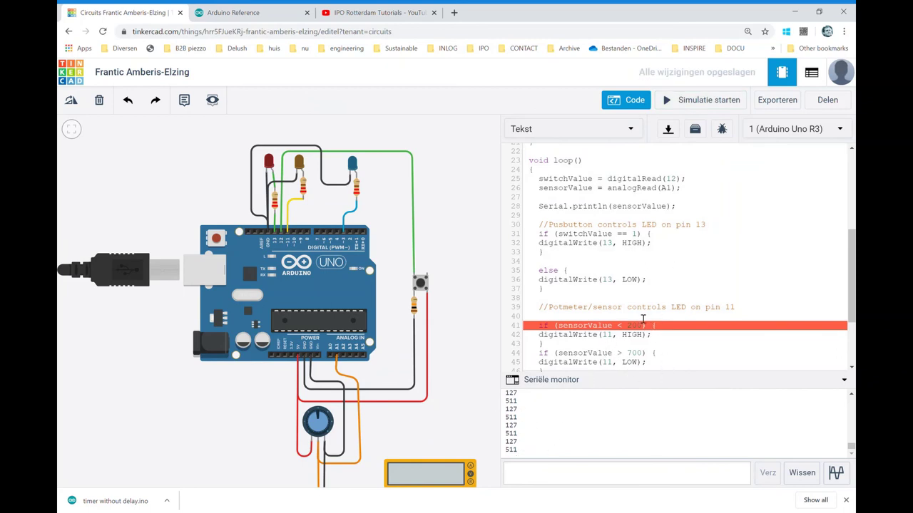
- Move the sensorValue print statement from line 28 to below the ledDimValue print
{"action": "scroll", "coordinate": [613, 307], "scroll_direction": "up", "scroll_amount": 5}
{"action": "scroll", "coordinate": [581, 314], "scroll_direction": "down", "scroll_amount": 3}
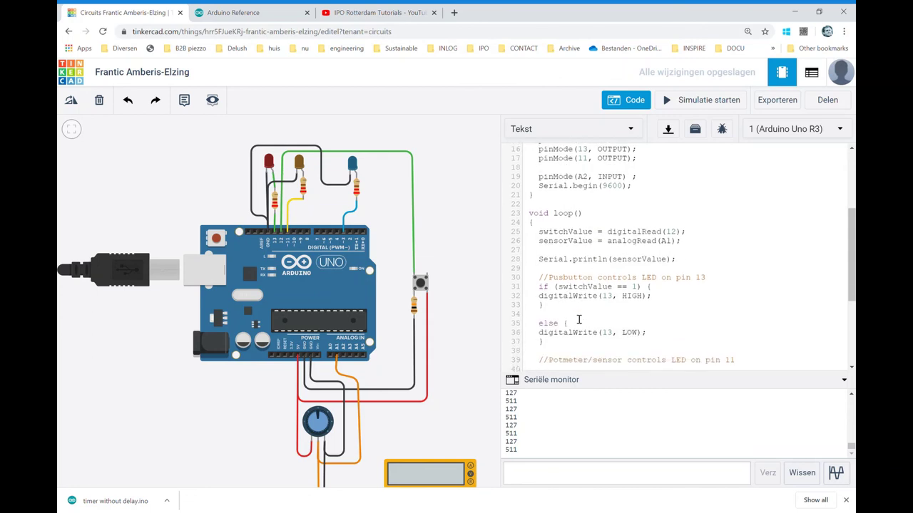
{"action": "left_click_drag", "start_coordinate": [539, 260], "coordinate": [680, 263]}
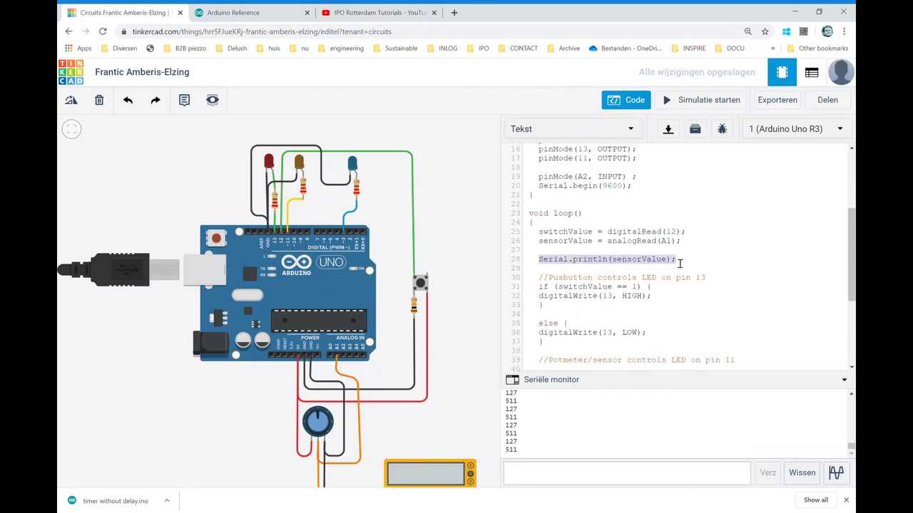
{"action": "key", "text": "Delete"}
{"action": "scroll", "coordinate": [670, 299], "scroll_direction": "down", "scroll_amount": 5}
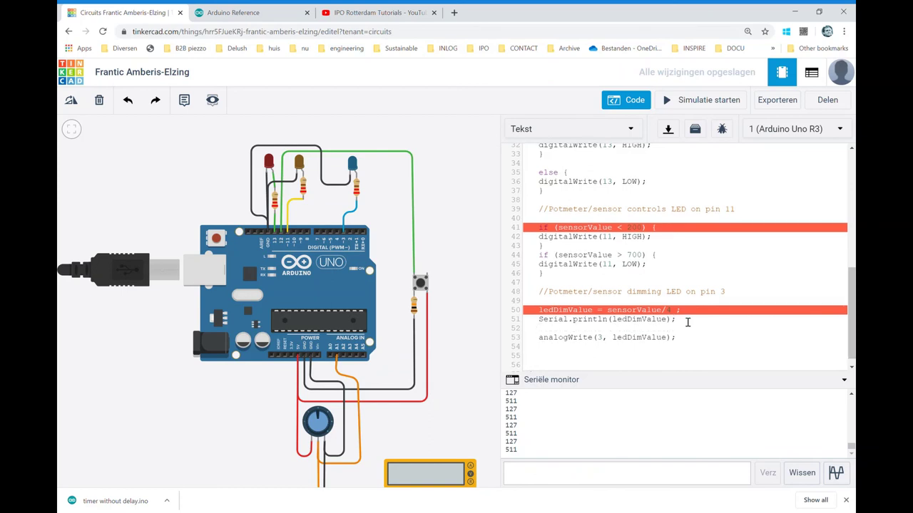
{"action": "key", "text": "Return"}
{"action": "key", "text": "ctrl+v"}
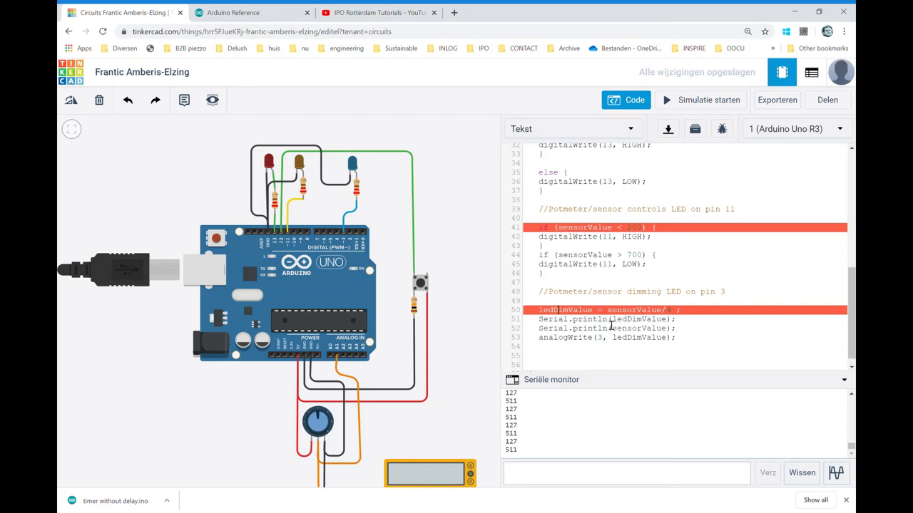
{"action": "key", "text": "BackSpace"}
{"action": "key", "text": "BackSpace"}
{"action": "key", "text": "Return"}
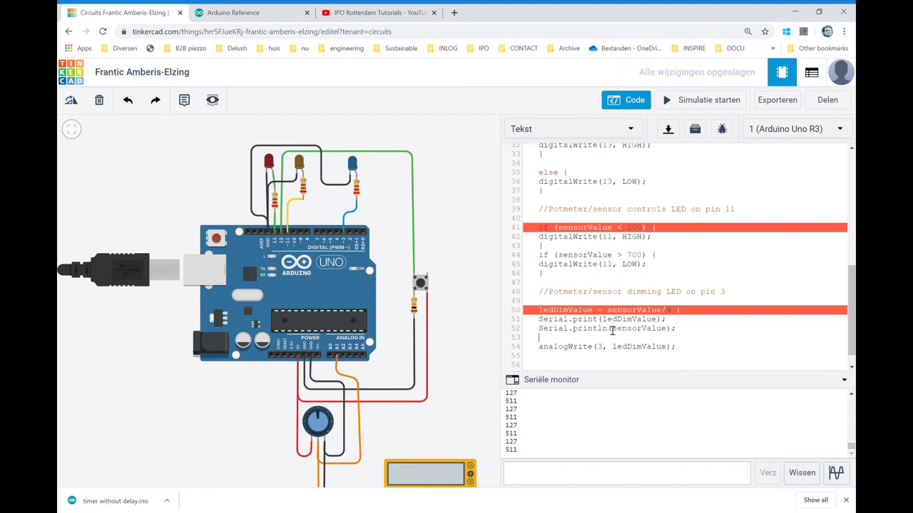
- Add a Serial.print("_"); separator line between the ledDimValue and sensorValue prints
{"action": "key", "text": "Return"}
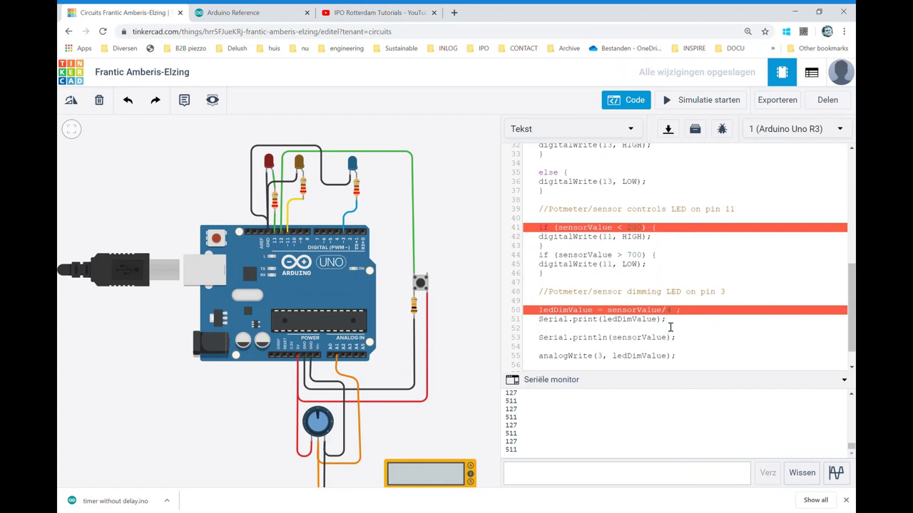
{"action": "left_click_drag", "start_coordinate": [668, 324], "coordinate": [543, 321]}
{"action": "key", "text": "ctrl+c"}
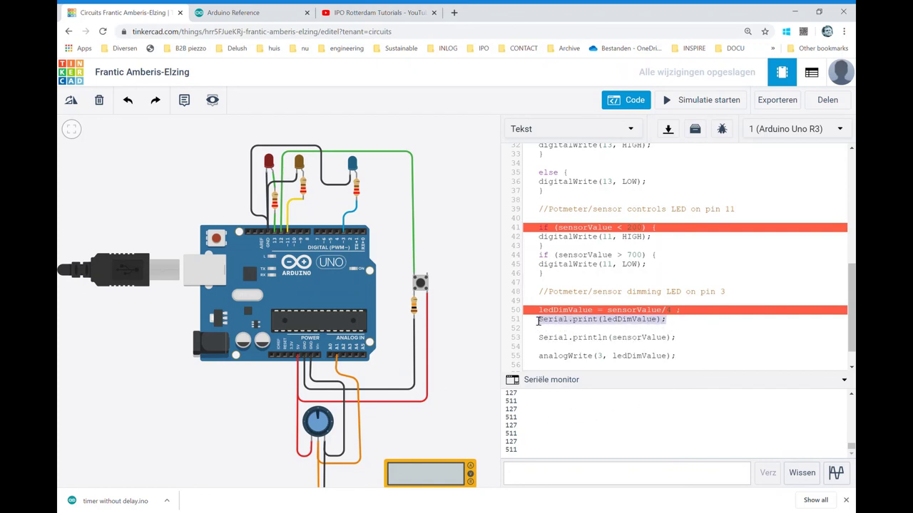
{"action": "left_click", "coordinate": [551, 333]}
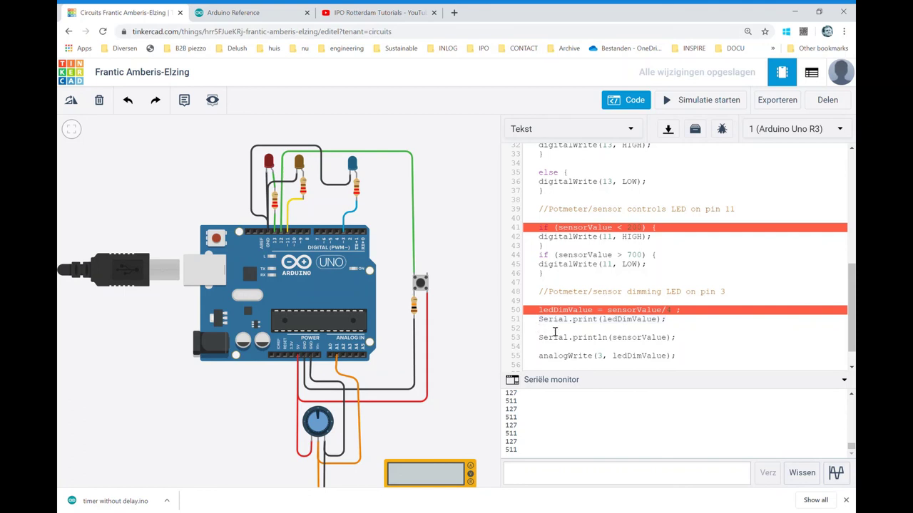
{"action": "key", "text": "ctrl+v"}
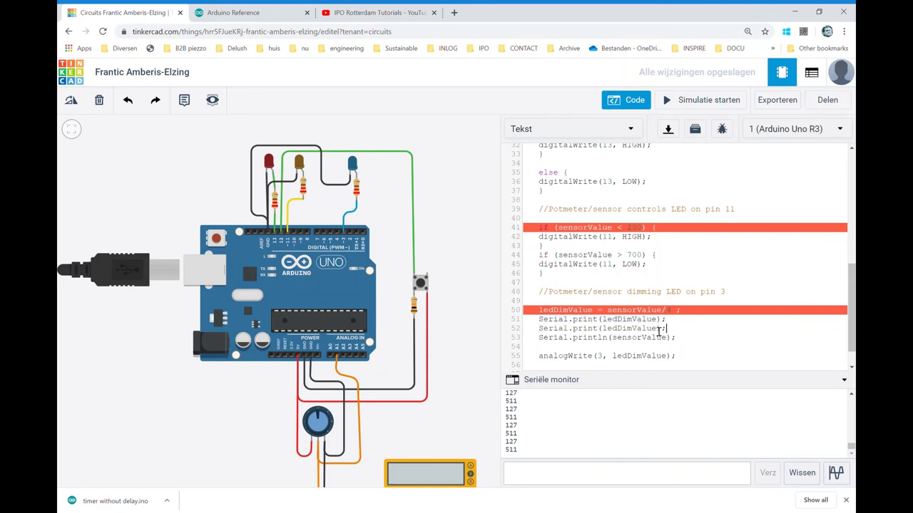
{"action": "double_click", "coordinate": [619, 328]}
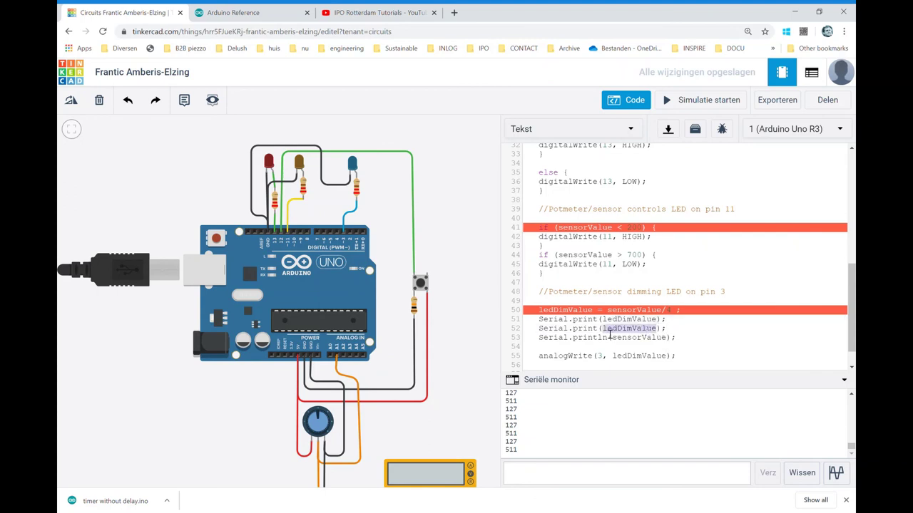
{"action": "type", "text": "\""}
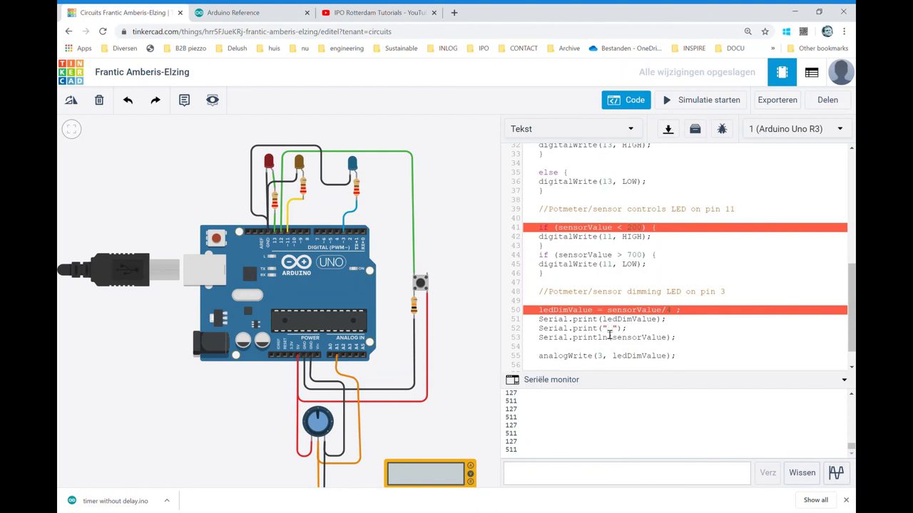
{"action": "left_click", "coordinate": [728, 359]}
- Run the simulation, turn the potentiometer up, and check the underscore-separated serial readings, then stop
{"action": "left_click", "coordinate": [686, 100]}
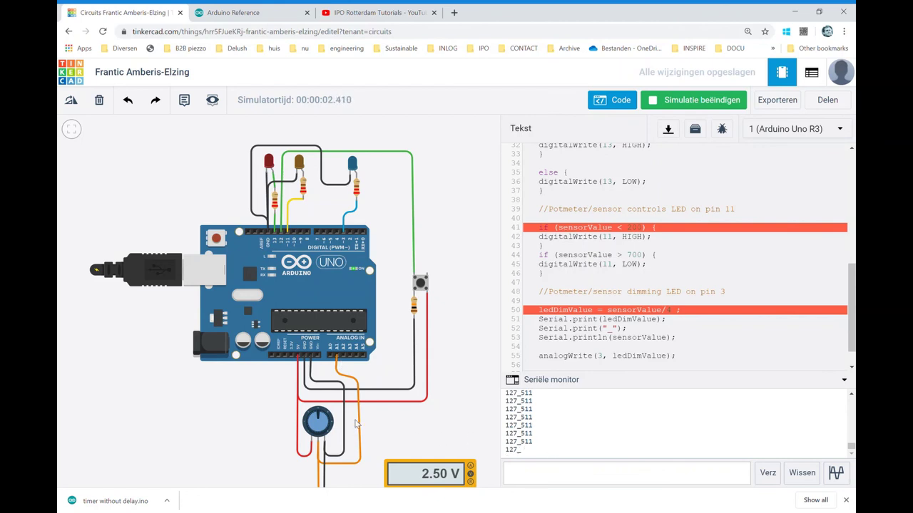
{"action": "mouse_move", "coordinate": [317, 415]}
{"action": "left_mouse_down"}
{"action": "mouse_move", "coordinate": [316, 429]}
{"action": "mouse_move", "coordinate": [340, 414]}
{"action": "left_mouse_up"}
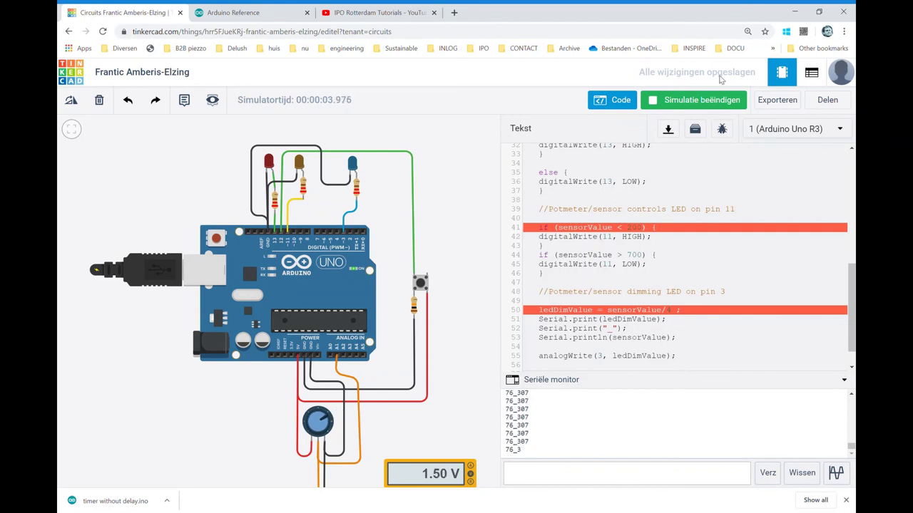
{"action": "left_click", "coordinate": [697, 104]}
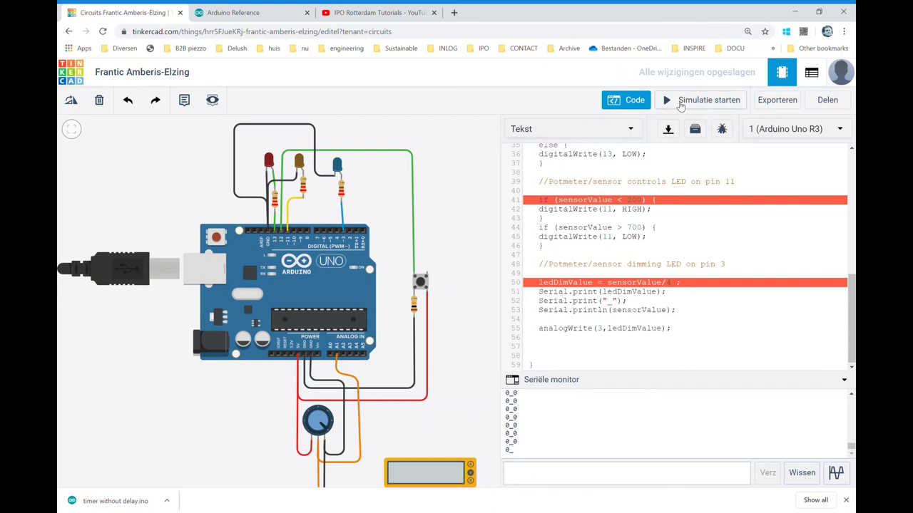
- Rerun the simulation, sweep the potentiometer up to 1000 mV and back, and confirm readings like 51_205
{"action": "left_click", "coordinate": [681, 102]}
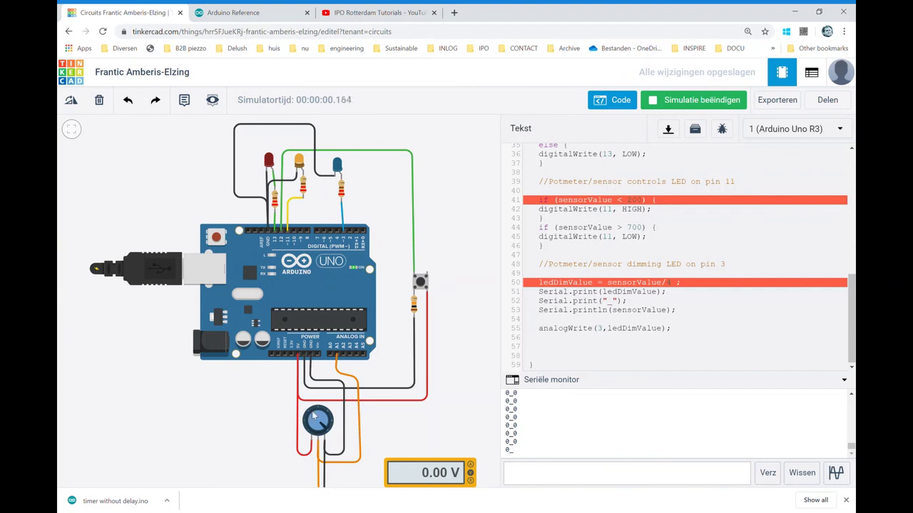
{"action": "mouse_move", "coordinate": [327, 428]}
{"action": "left_mouse_down"}
{"action": "mouse_move", "coordinate": [311, 399]}
{"action": "mouse_move", "coordinate": [344, 413]}
{"action": "mouse_move", "coordinate": [310, 419]}
{"action": "mouse_move", "coordinate": [331, 420]}
{"action": "left_mouse_up"}
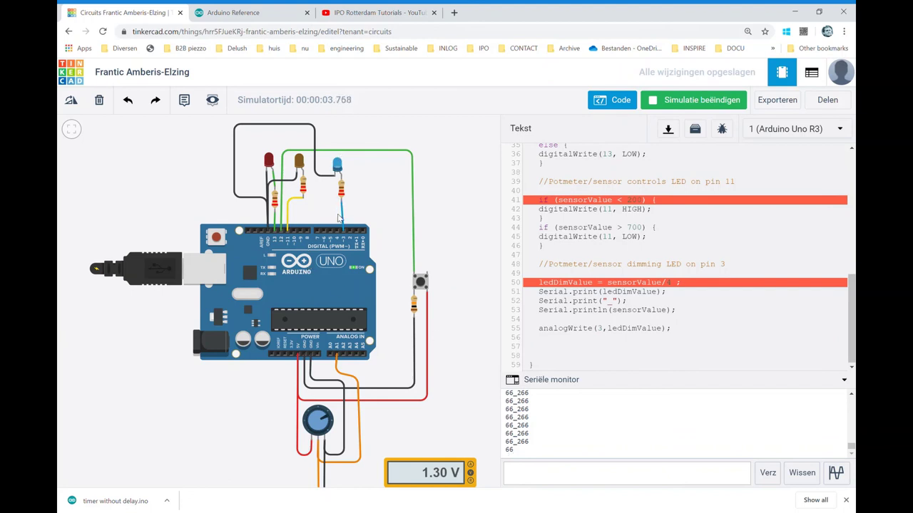
{"action": "mouse_move", "coordinate": [328, 422]}
{"action": "left_mouse_down"}
{"action": "mouse_move", "coordinate": [321, 417]}
{"action": "mouse_move", "coordinate": [519, 447]}
{"action": "left_mouse_up"}
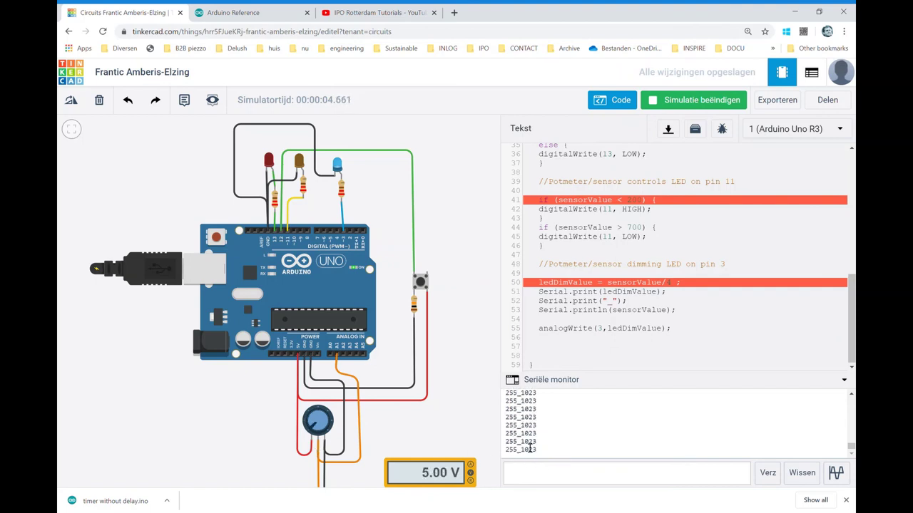
{"action": "mouse_move", "coordinate": [316, 420]}
{"action": "left_mouse_down"}
{"action": "mouse_move", "coordinate": [328, 420]}
{"action": "mouse_move", "coordinate": [320, 418]}
{"action": "left_mouse_up"}
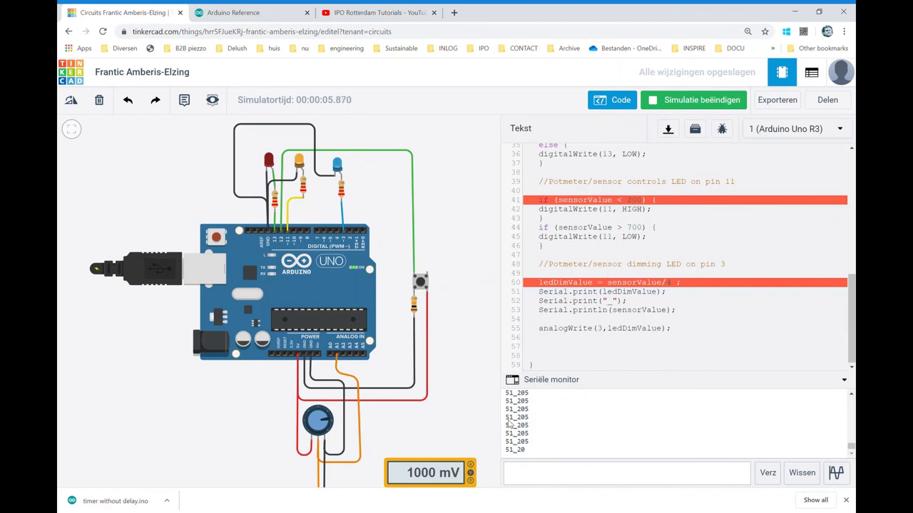
{"action": "left_click", "coordinate": [668, 104]}
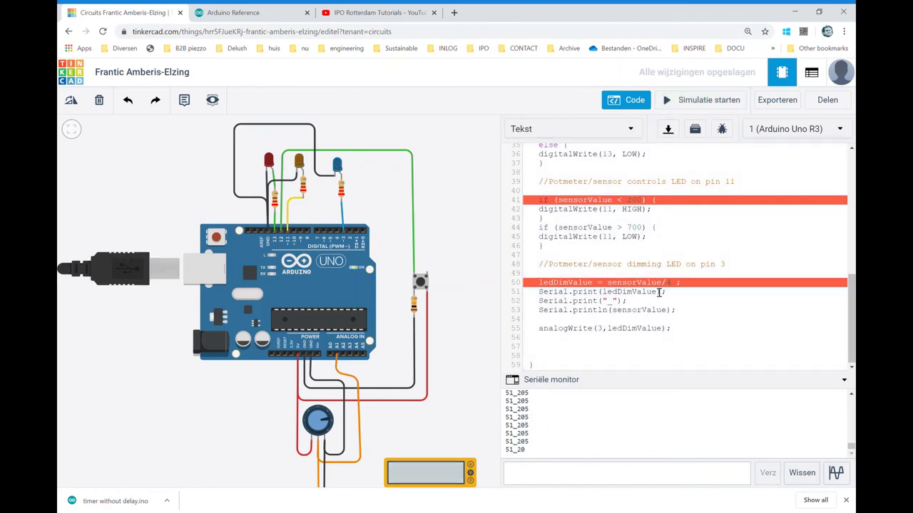
- Move the ledDimValue print line below the sensorValue println and change its separator string to 'SensorValue'
{"action": "left_click_drag", "start_coordinate": [671, 298], "coordinate": [521, 298]}
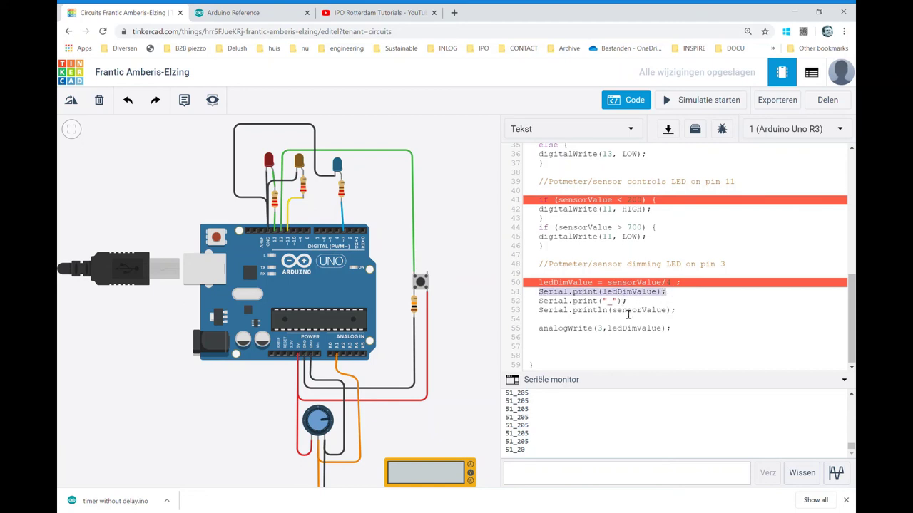
{"action": "key", "text": "BackSpace"}
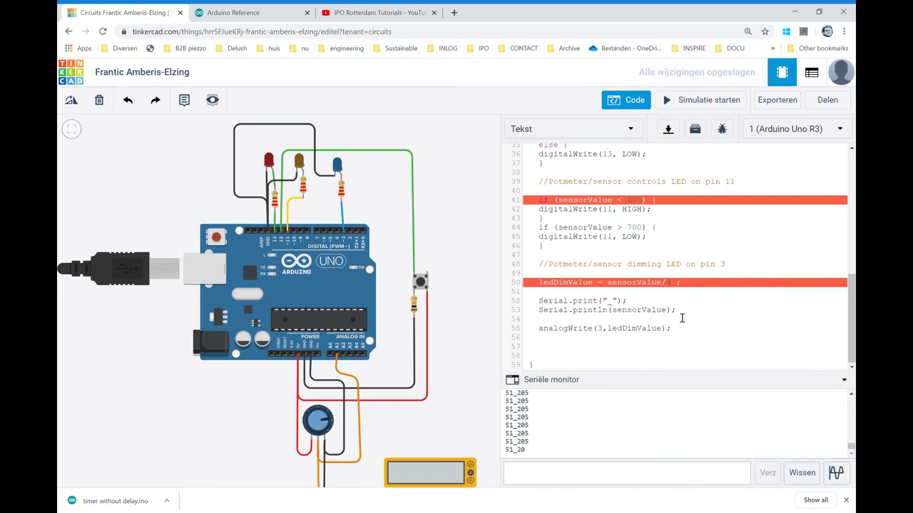
{"action": "left_click", "coordinate": [681, 315]}
{"action": "key", "text": "Return"}
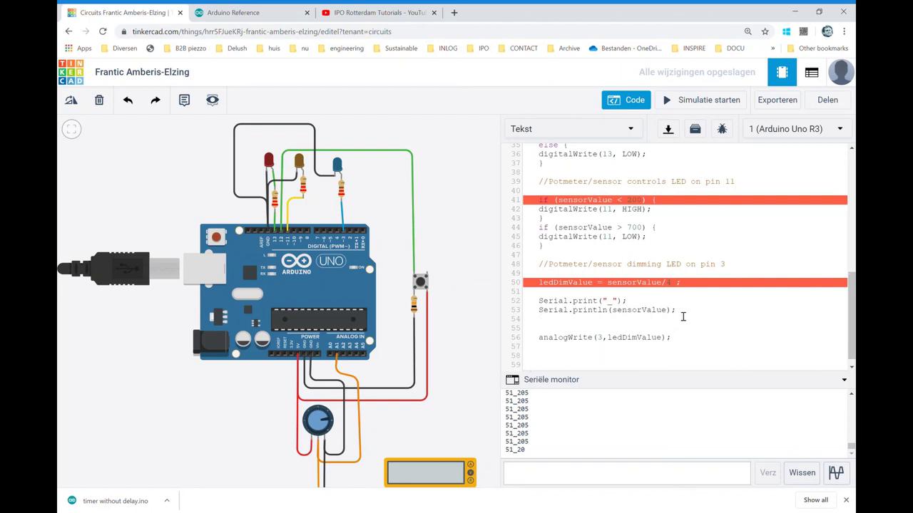
{"action": "key", "text": "ctrl+v"}
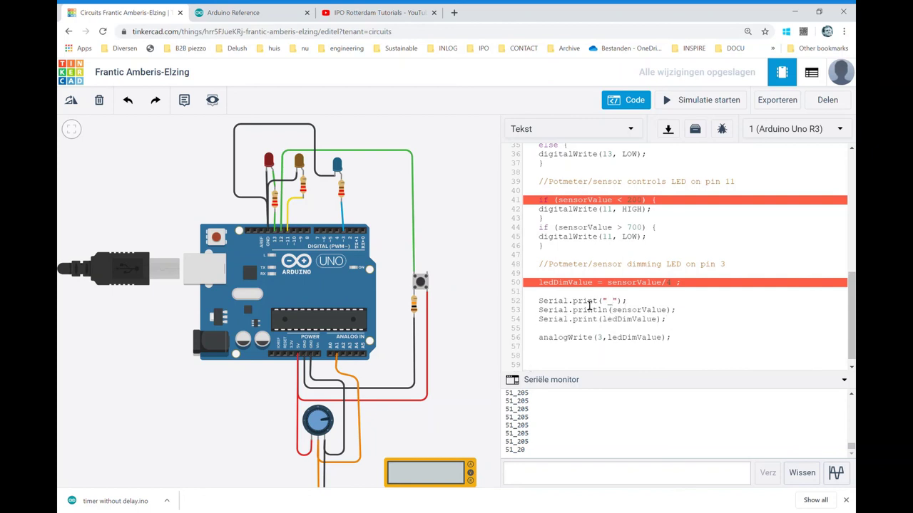
{"action": "key", "text": "BackSpace"}
{"action": "type", "text": "sorVal"}
{"action": "type", "text": "ue"}
- Make the label 'SensorValue:' and duplicate it on line 54 as 'ledDimValue:'
{"action": "left_click_drag", "start_coordinate": [677, 301], "coordinate": [539, 306]}
{"action": "key", "text": "ctrl+c"}
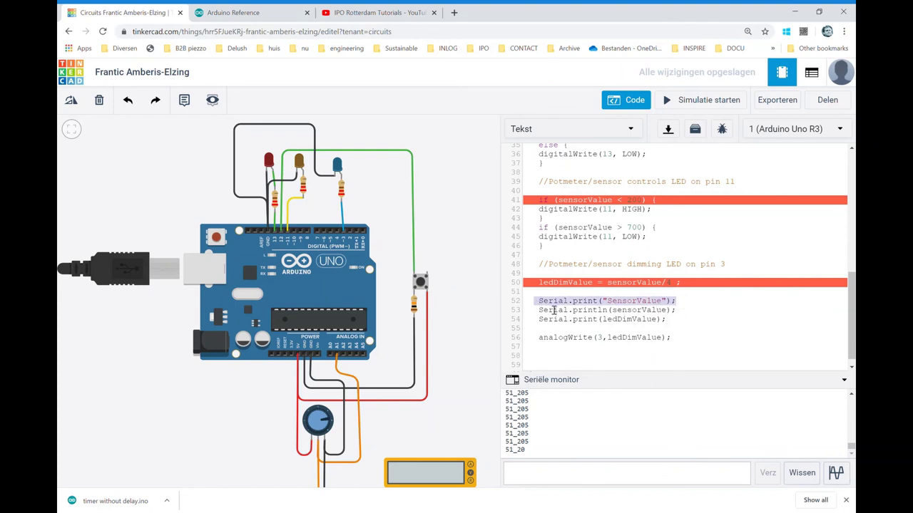
{"action": "left_click", "coordinate": [663, 301]}
{"action": "type", "text": ":"}
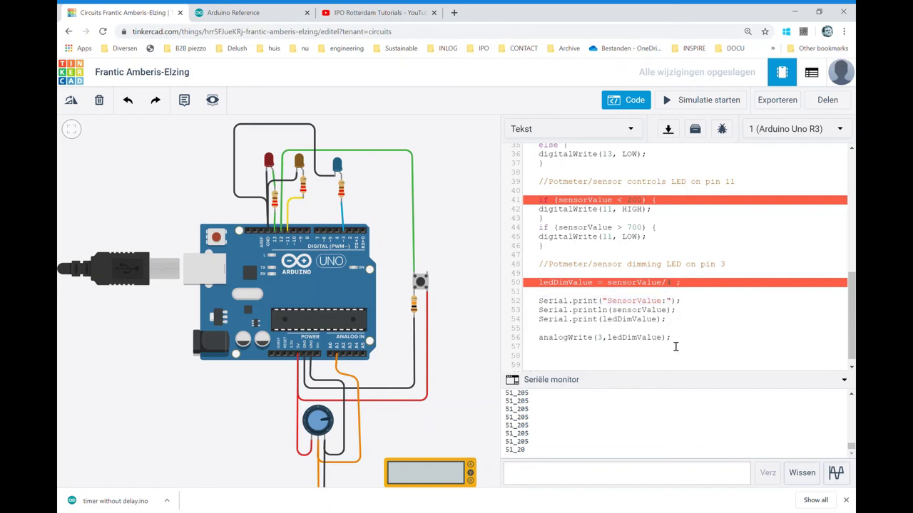
{"action": "left_click", "coordinate": [682, 314]}
{"action": "key", "text": "Return"}
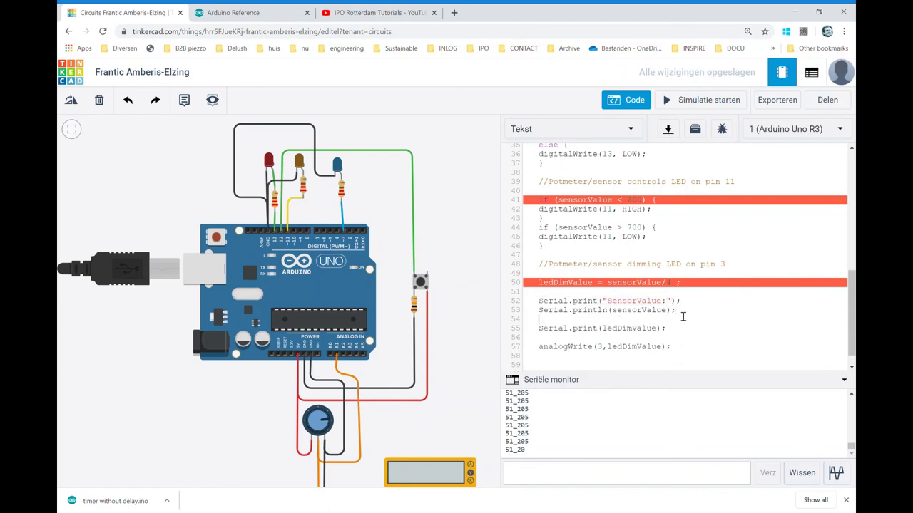
{"action": "key", "text": "ctrl+v"}
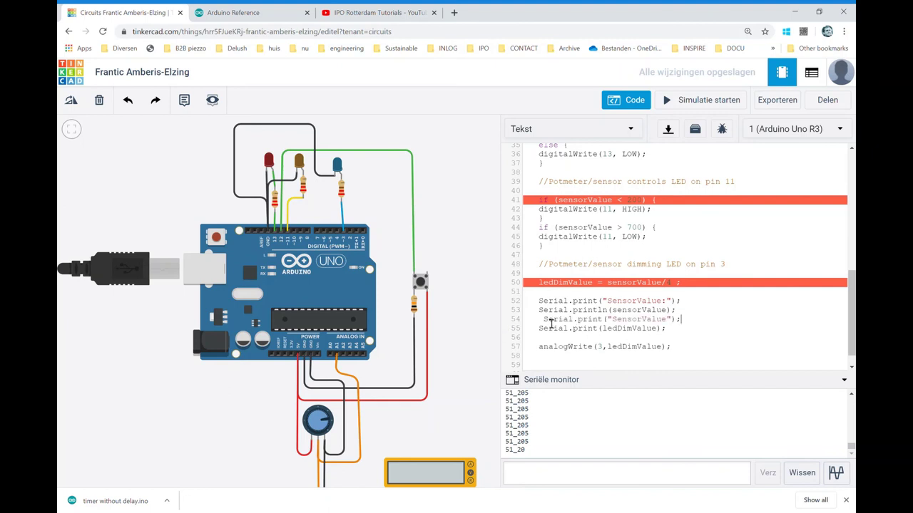
{"action": "key", "text": "BackSpace"}
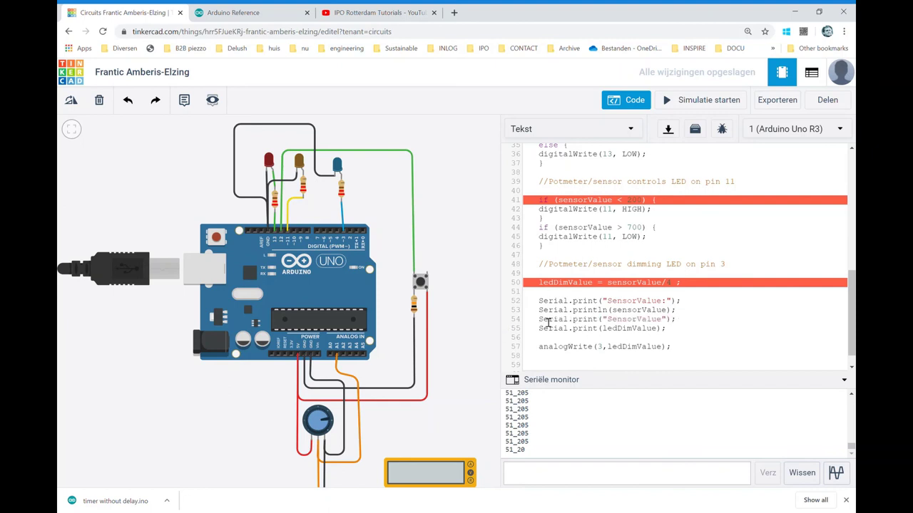
{"action": "left_click_drag", "start_coordinate": [644, 324], "coordinate": [615, 323]}
{"action": "type", "text": "led"}
{"action": "type", "text": "Dim"}
- Change line 53's println to print and line 55's print to println
{"action": "left_click", "coordinate": [625, 336]}
{"action": "left_click", "coordinate": [605, 313]}
{"action": "key", "text": "BackSpace"}
{"action": "left_click", "coordinate": [600, 329]}
{"action": "type", "text": "ln"}
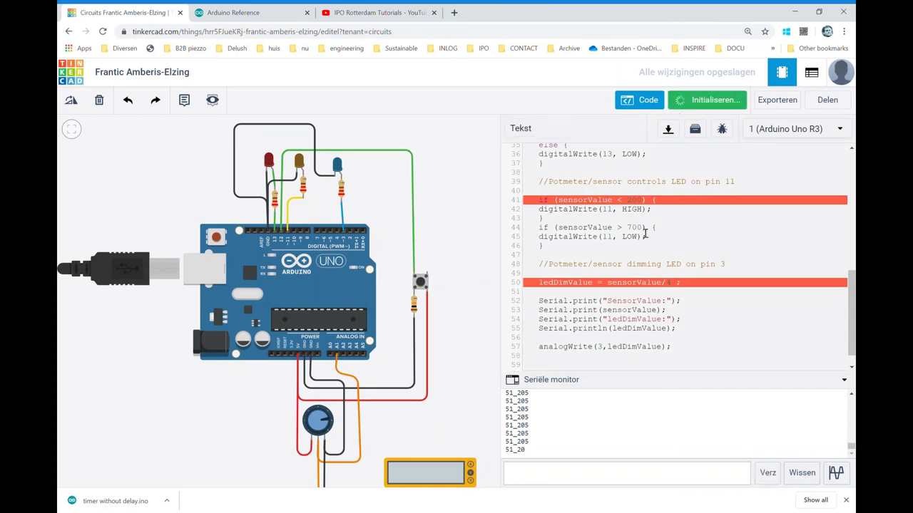
- Run the simulation and turn the potentiometer to about 2.20 V, checking lines like SensorValue:450ledDimValue:112
{"action": "left_click", "coordinate": [681, 102]}
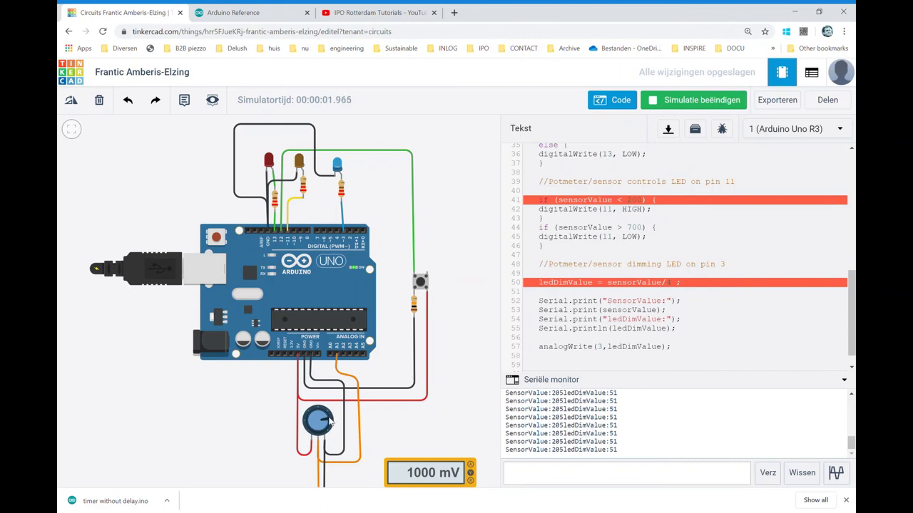
{"action": "mouse_move", "coordinate": [330, 422]}
{"action": "left_mouse_down"}
{"action": "mouse_move", "coordinate": [497, 434]}
{"action": "mouse_move", "coordinate": [546, 462]}
{"action": "left_mouse_up"}
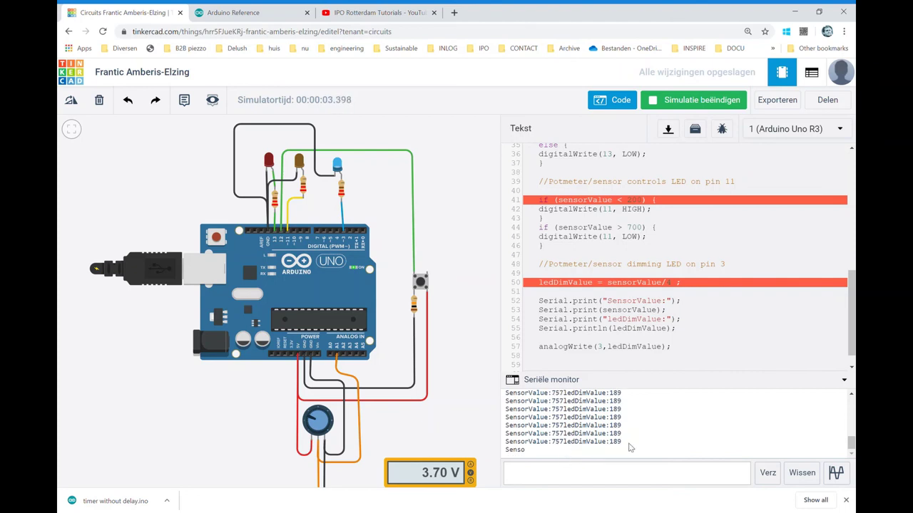
{"action": "left_click", "coordinate": [309, 423]}
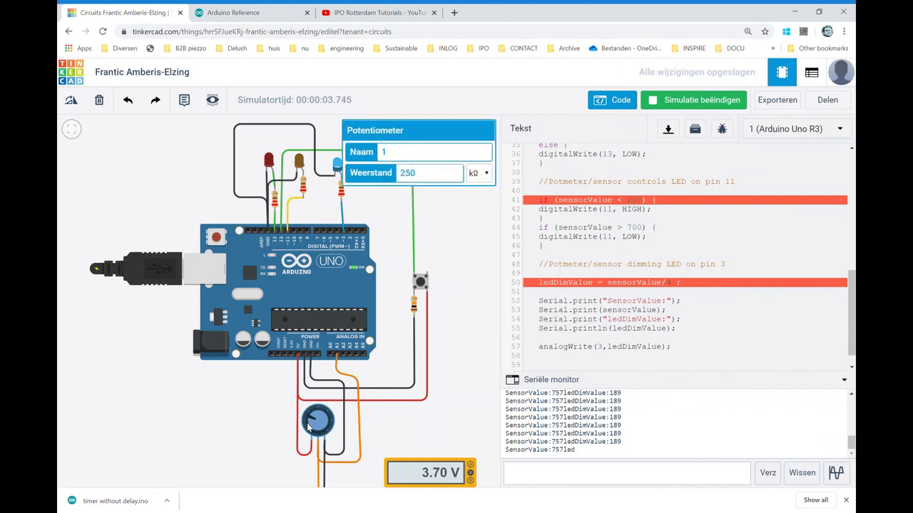
{"action": "mouse_move", "coordinate": [309, 423]}
{"action": "left_mouse_down"}
{"action": "mouse_move", "coordinate": [308, 431]}
{"action": "mouse_move", "coordinate": [319, 413]}
{"action": "left_mouse_up"}
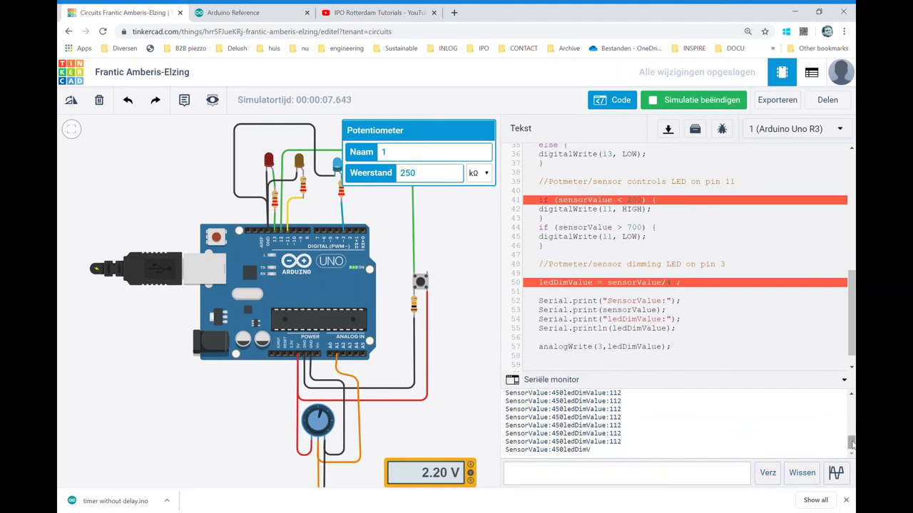
{"action": "left_click_drag", "start_coordinate": [851, 445], "coordinate": [851, 404]}
{"action": "left_click", "coordinate": [468, 262]}
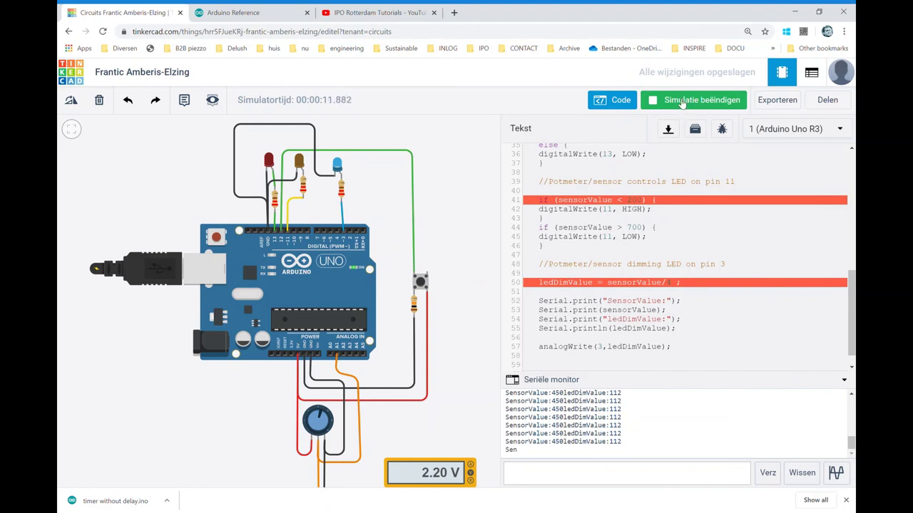
- End the running simulation and reload the Tinkercad project page in the browser
{"action": "left_click", "coordinate": [682, 101]}
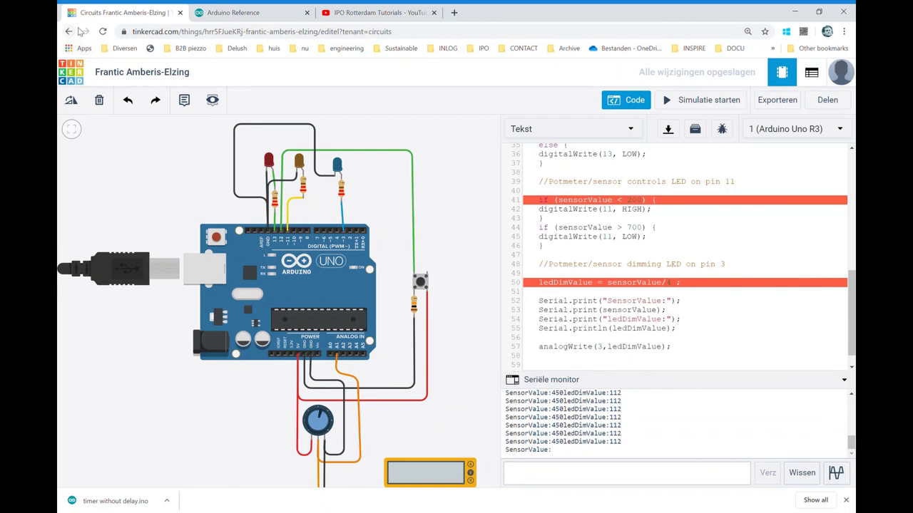
{"action": "left_click", "coordinate": [102, 31]}
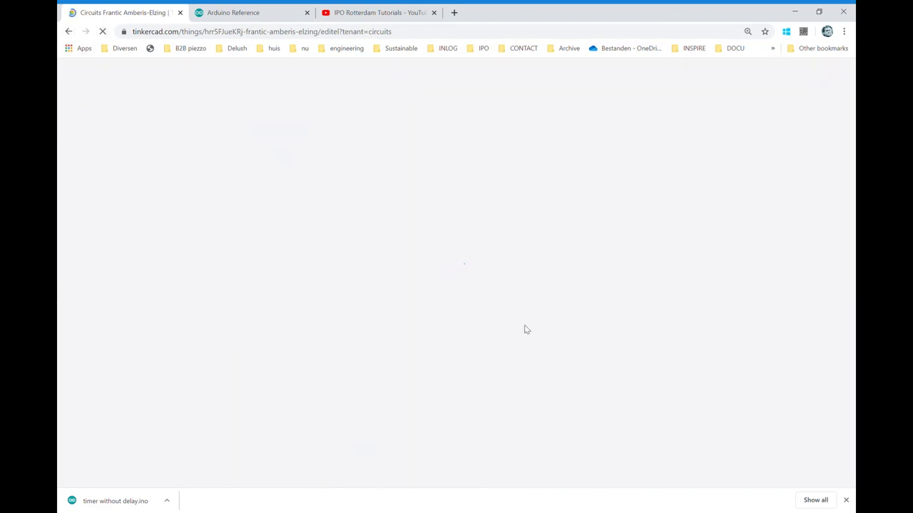